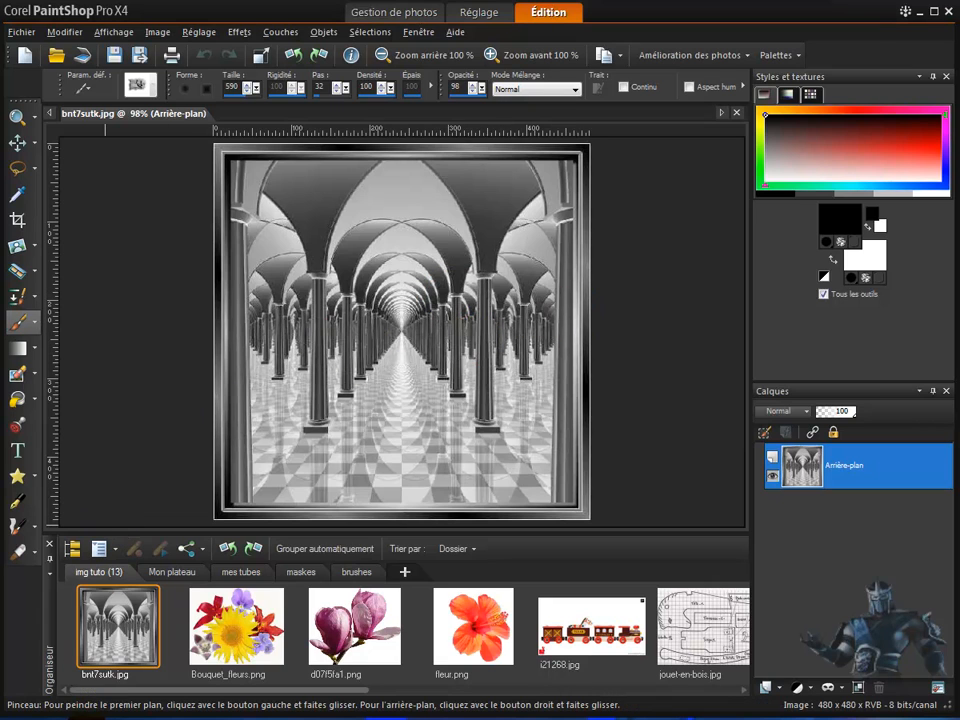
Switch to Windows Explorer and open the img tuto folder on the desktop (Bureau).
click(88, 717)
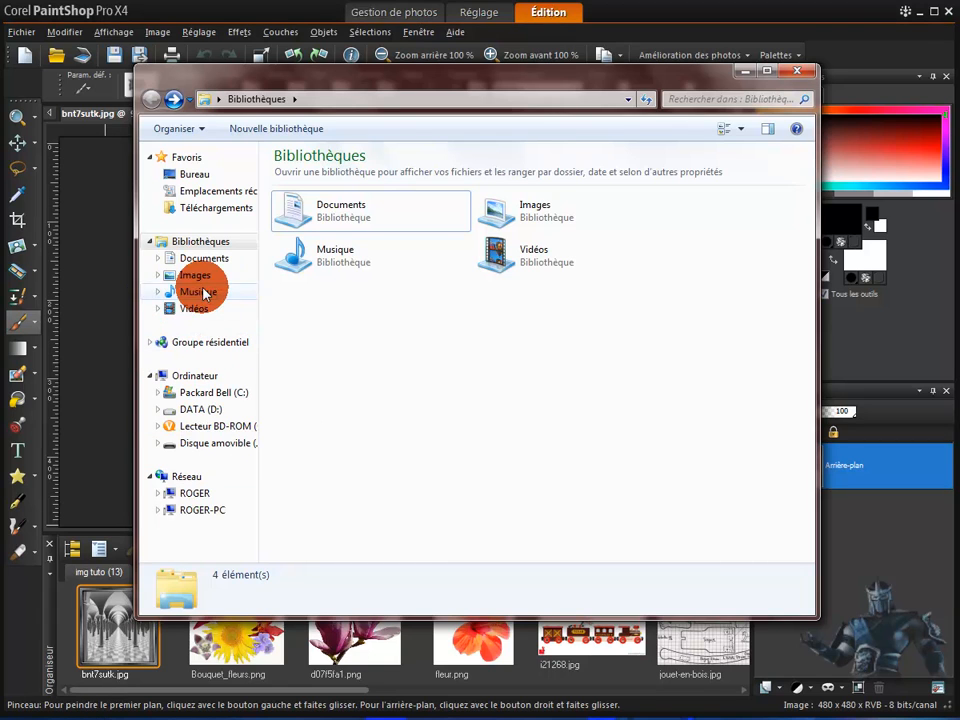
click(190, 173)
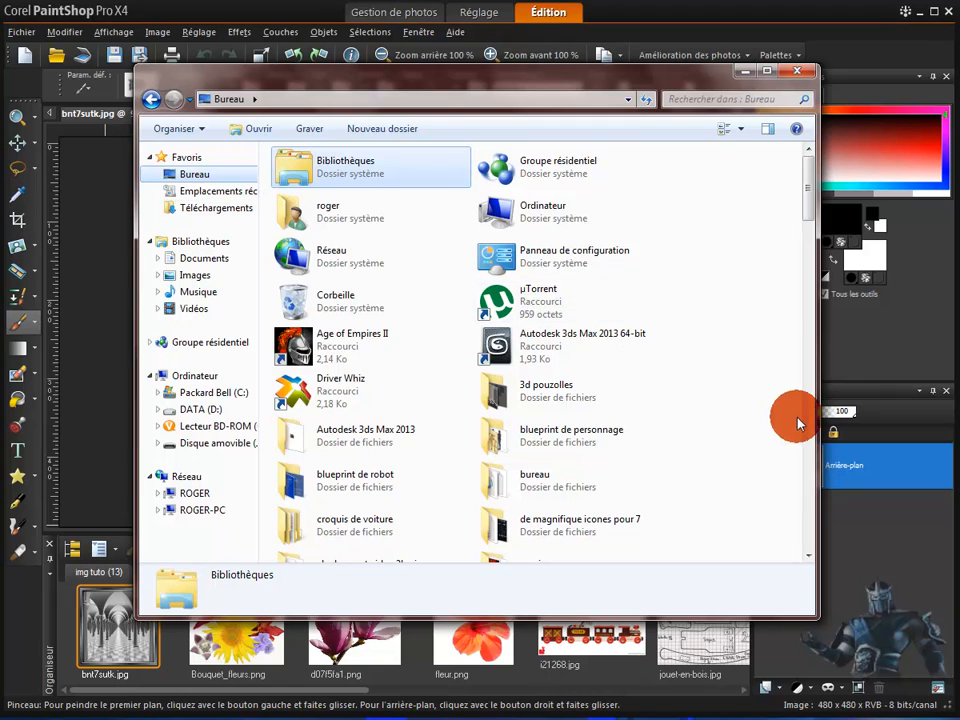
drag(808, 215, 808, 245)
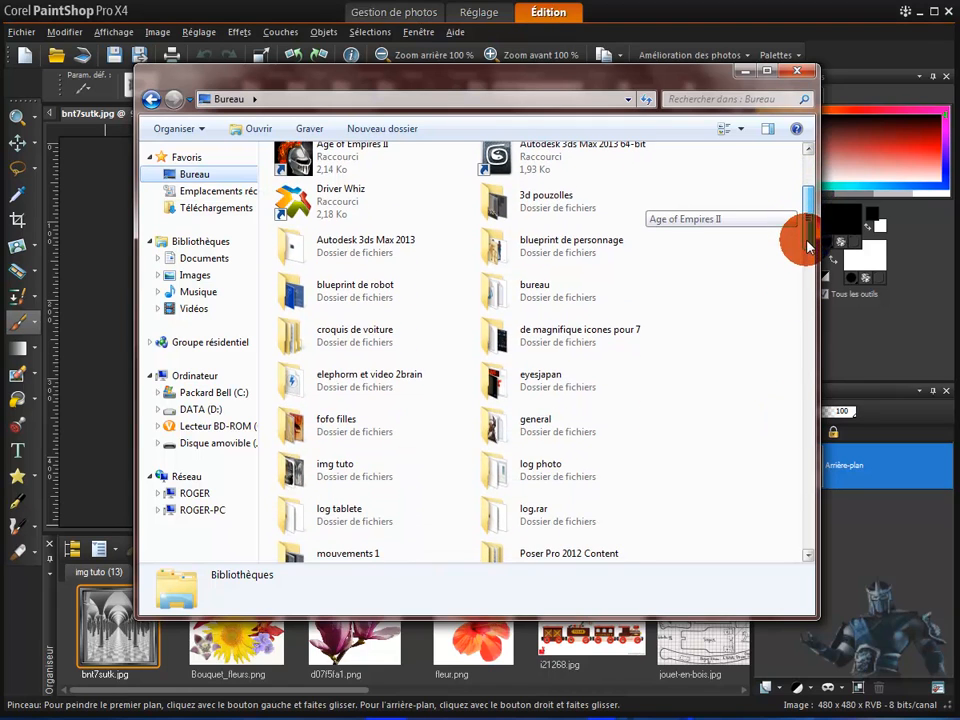
double_click(302, 477)
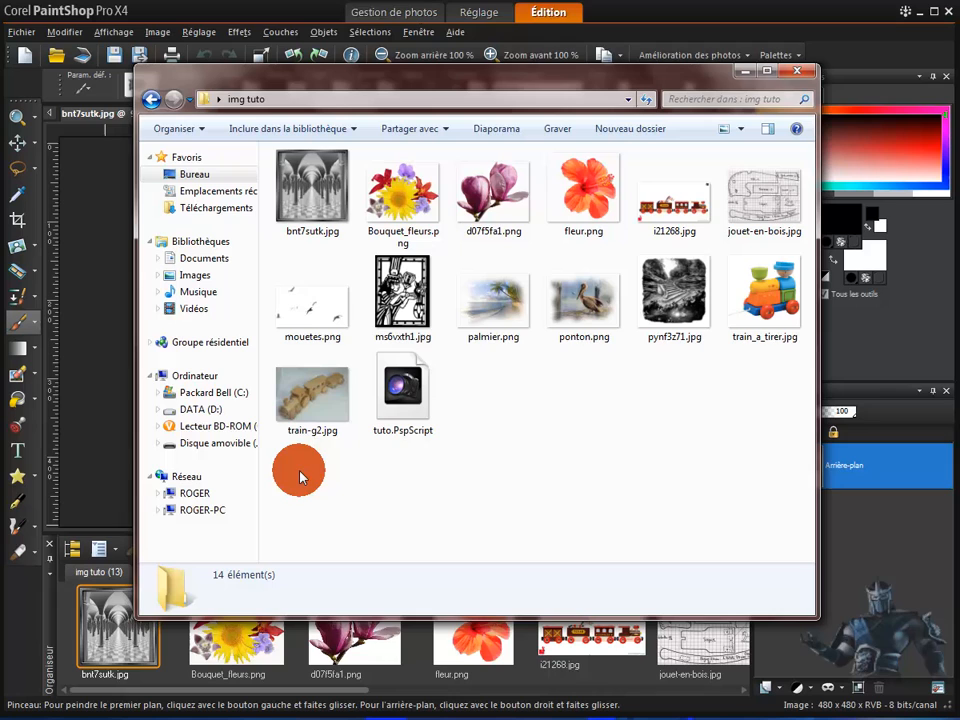
Copy the three mask images bnt7sutk.jpg, ms6vxth1.jpg and pynf3z71.jpg from the img tuto folder.
click(316, 204)
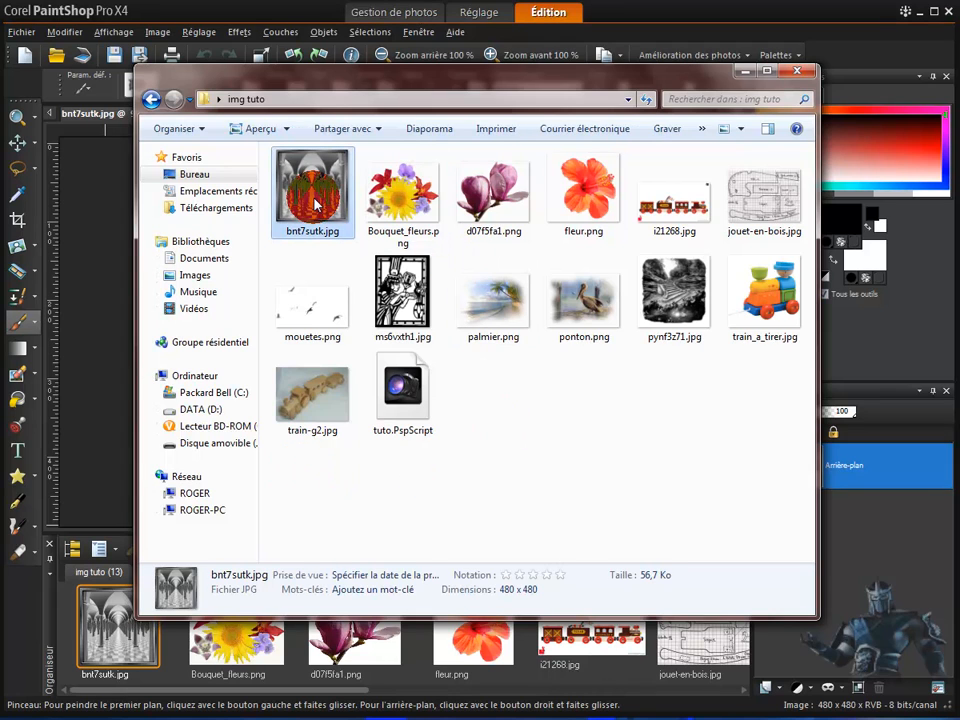
drag(678, 298, 397, 297)
ctrl+click(397, 297)
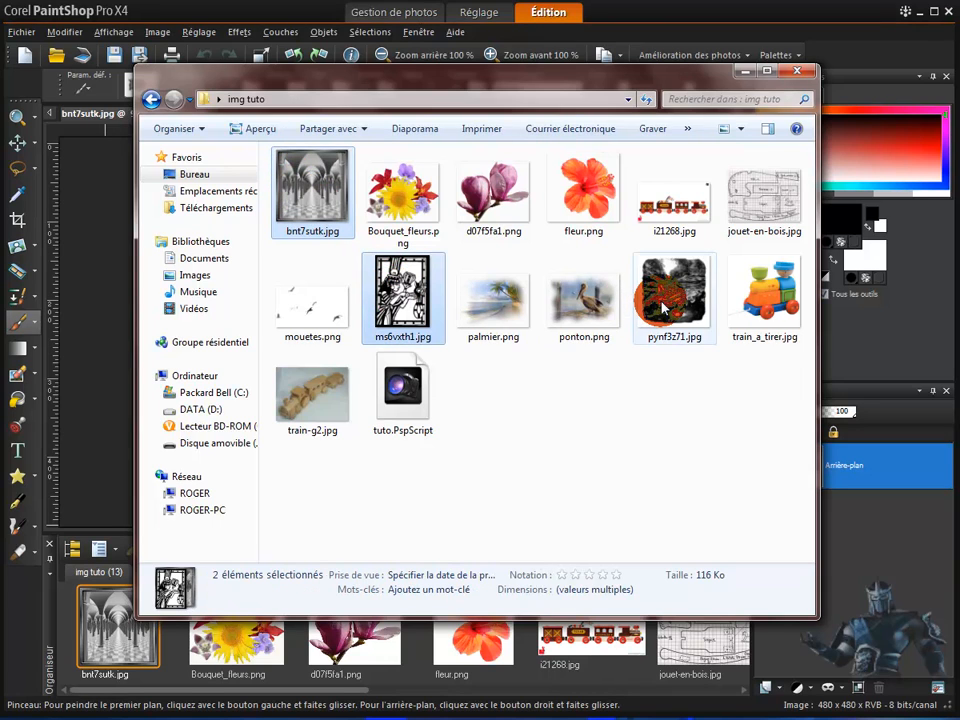
ctrl+click(663, 307)
drag(660, 305, 411, 300)
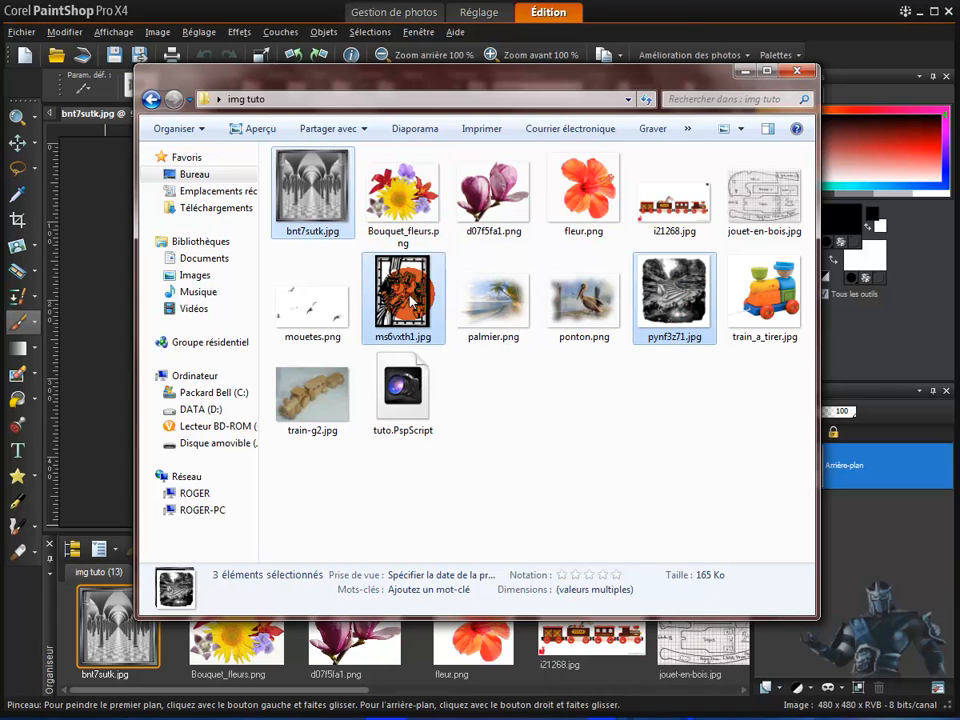
right_click(411, 300)
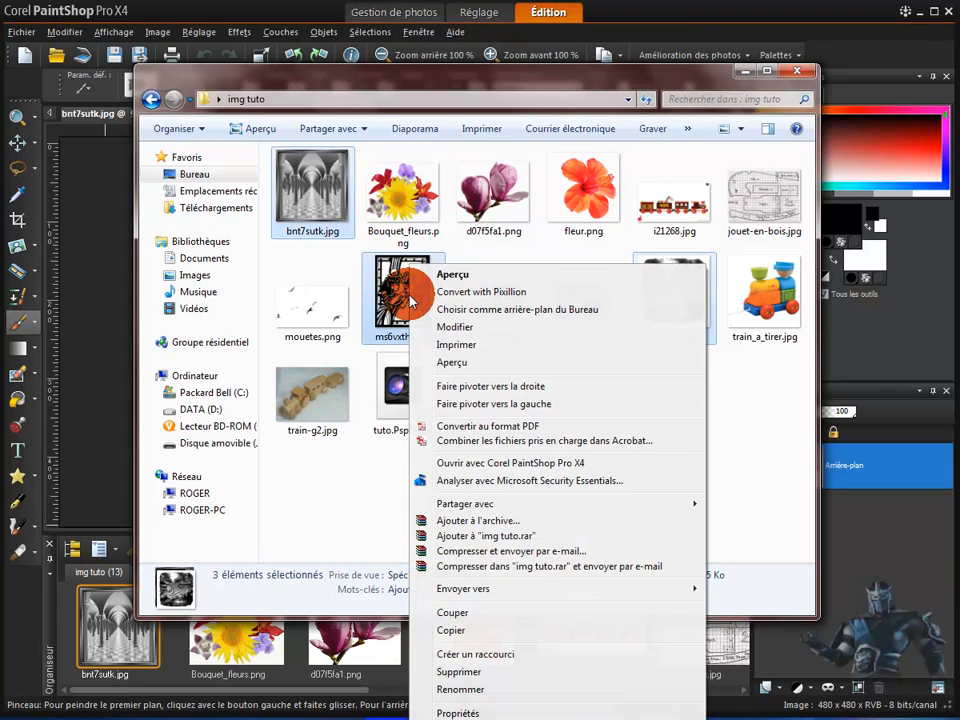
click(455, 632)
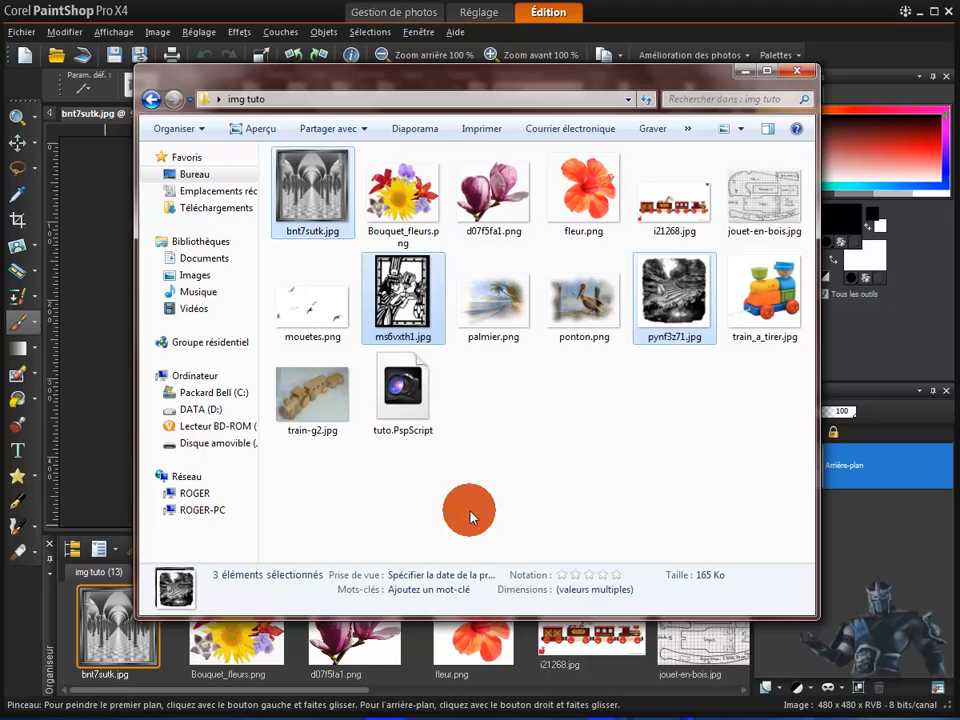
Paste the copied images into the Masques folder under Documents, Corel PaintShop Pro, 14.0.
click(206, 262)
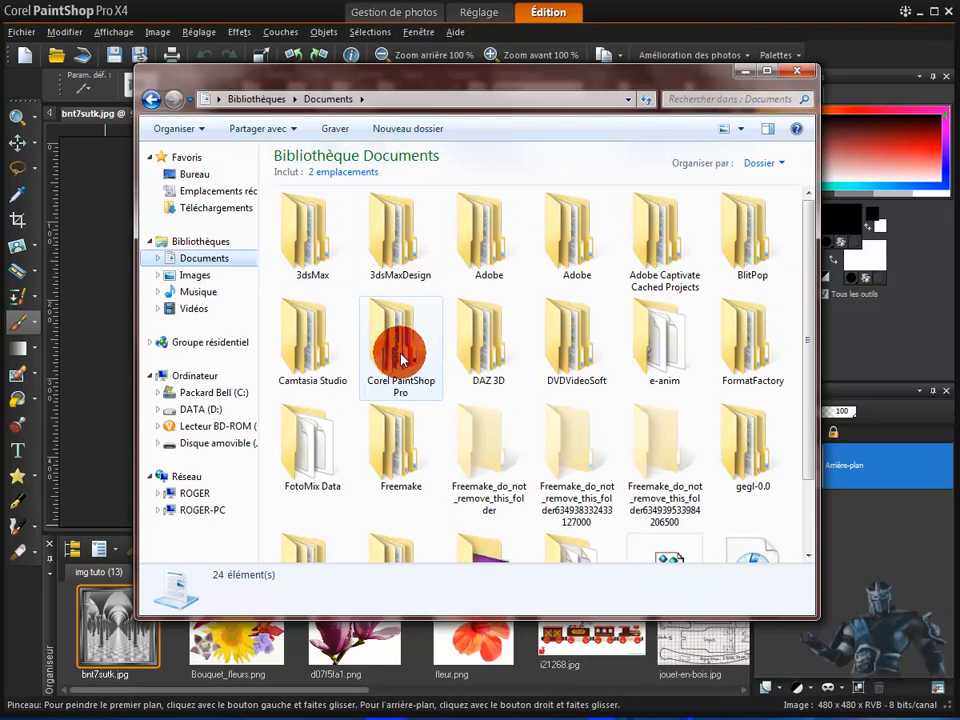
double_click(402, 360)
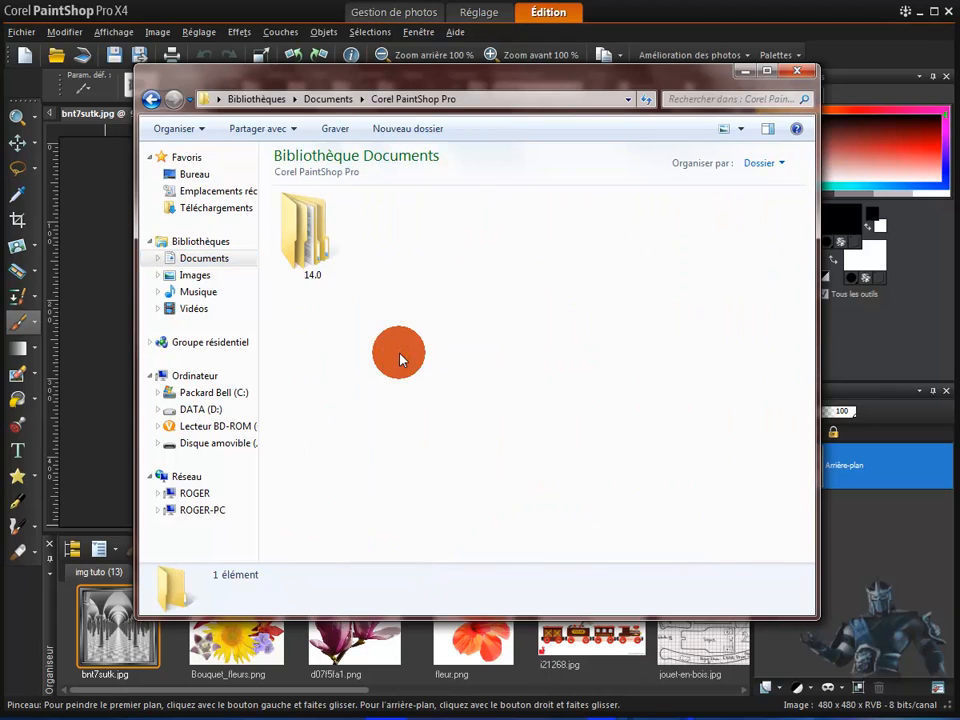
double_click(313, 250)
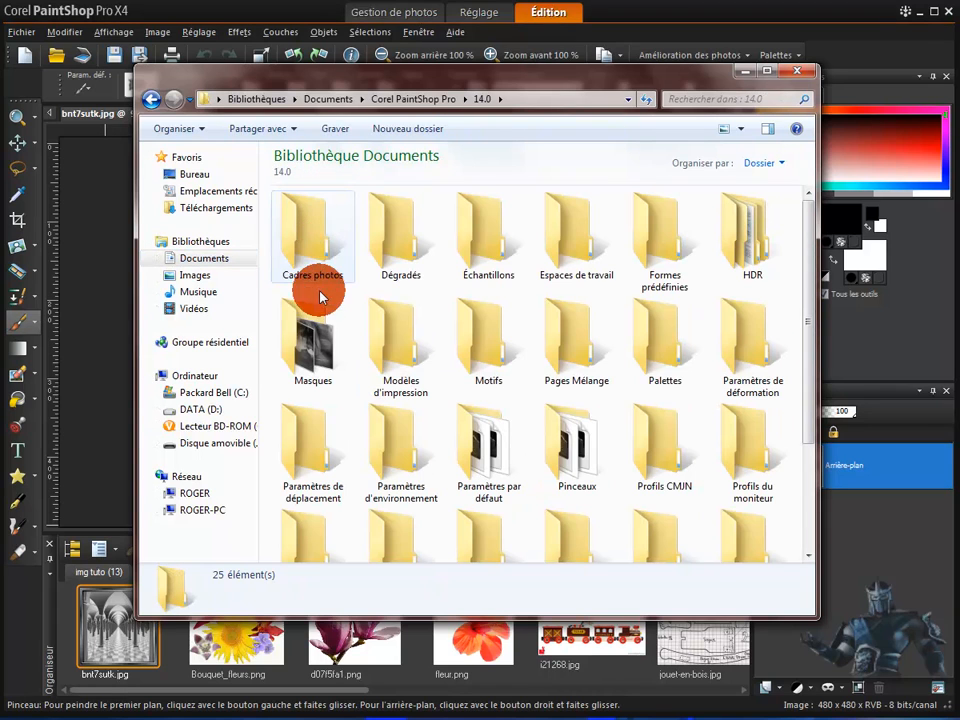
double_click(315, 360)
right_click(476, 347)
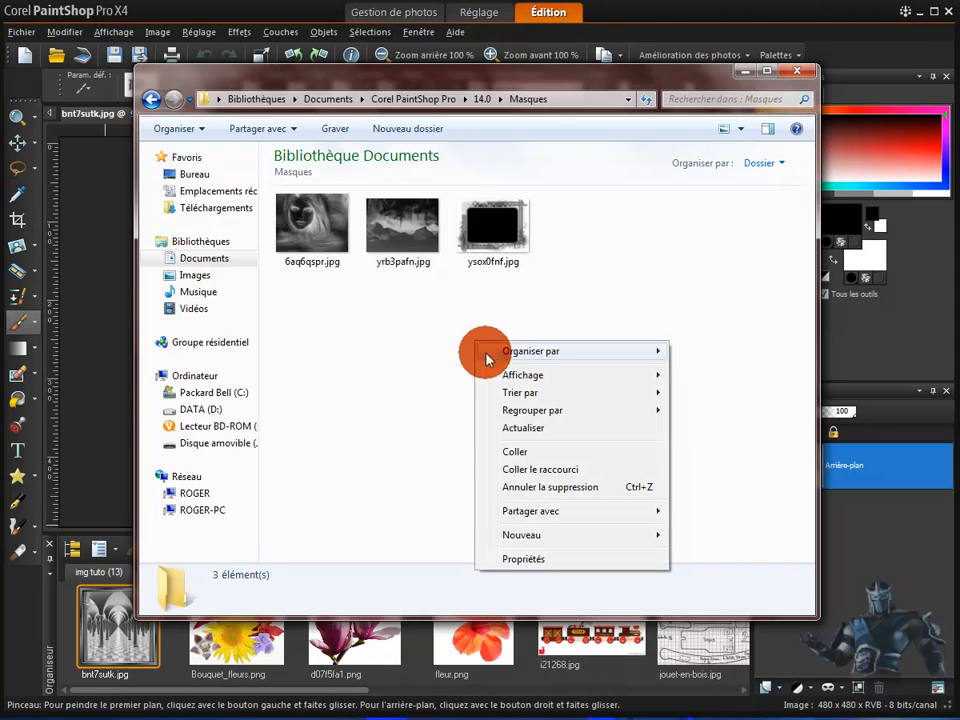
click(515, 453)
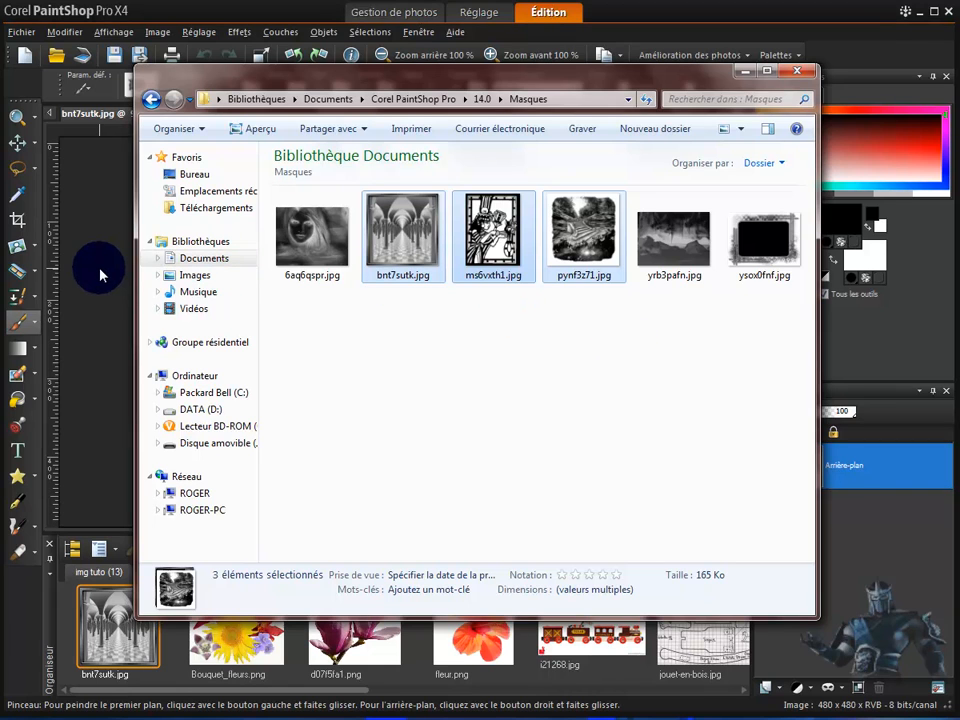
Switch back to PaintShop Pro, create a 500 × 500 pixel transparent raster image and flood-fill it with black.
click(100, 188)
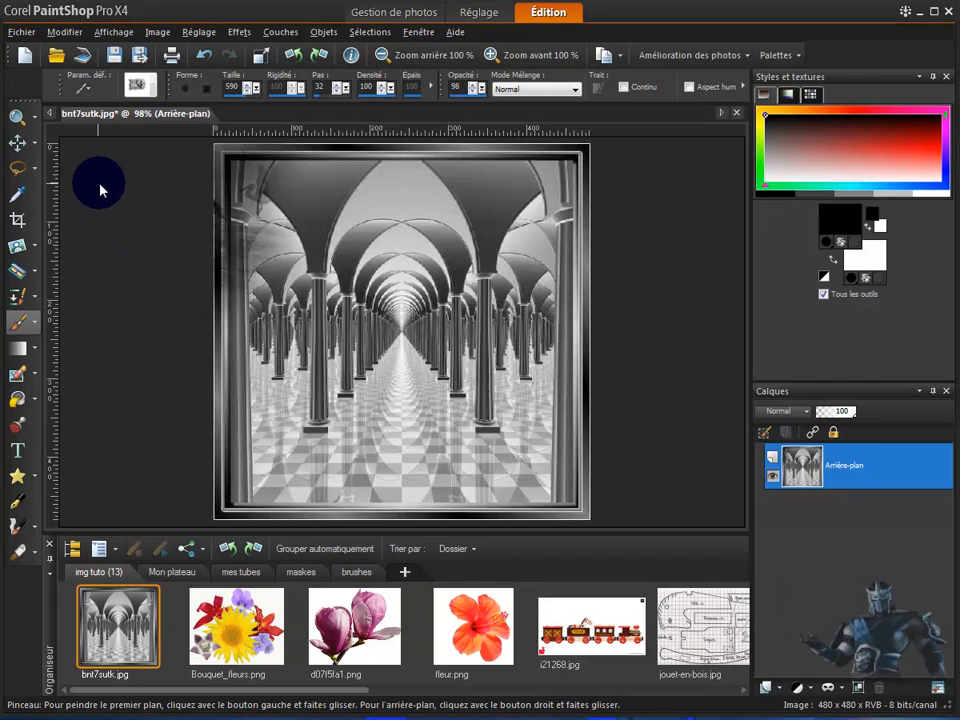
click(24, 55)
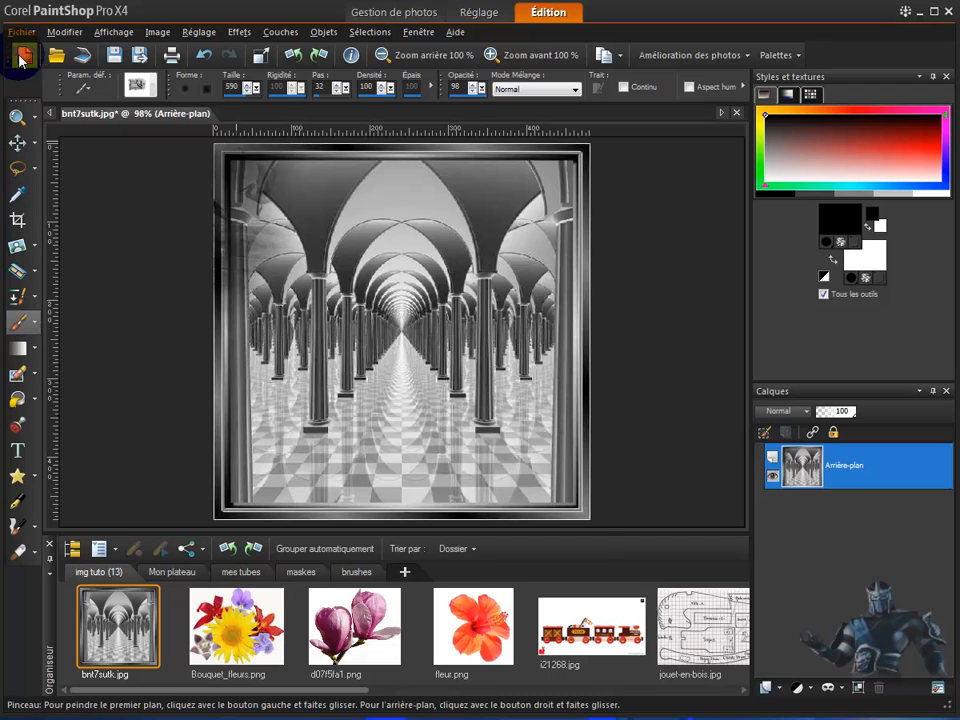
click(421, 541)
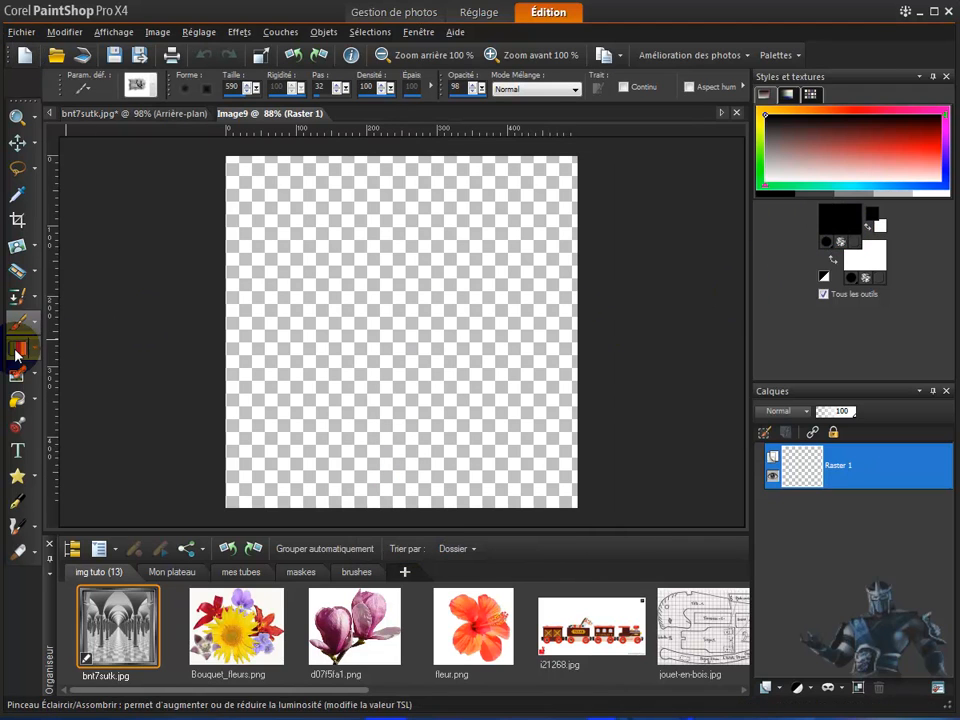
click(17, 398)
click(384, 299)
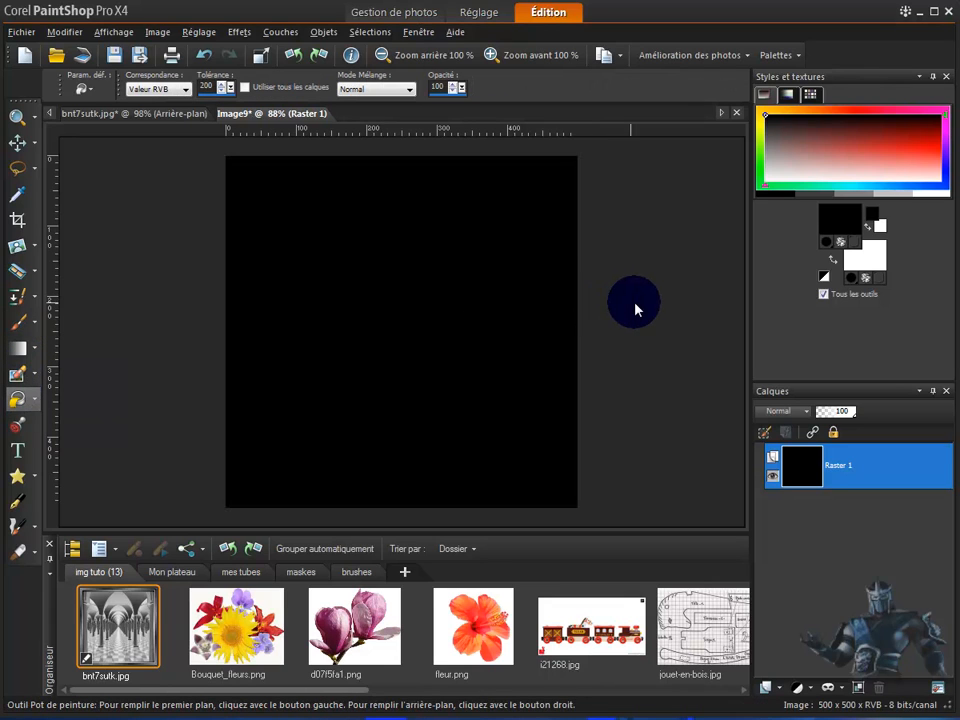
Load the pynf3z71 mask from disk onto the black layer with Inverser la transparence enabled, after previewing ms6vxth1.
click(277, 32)
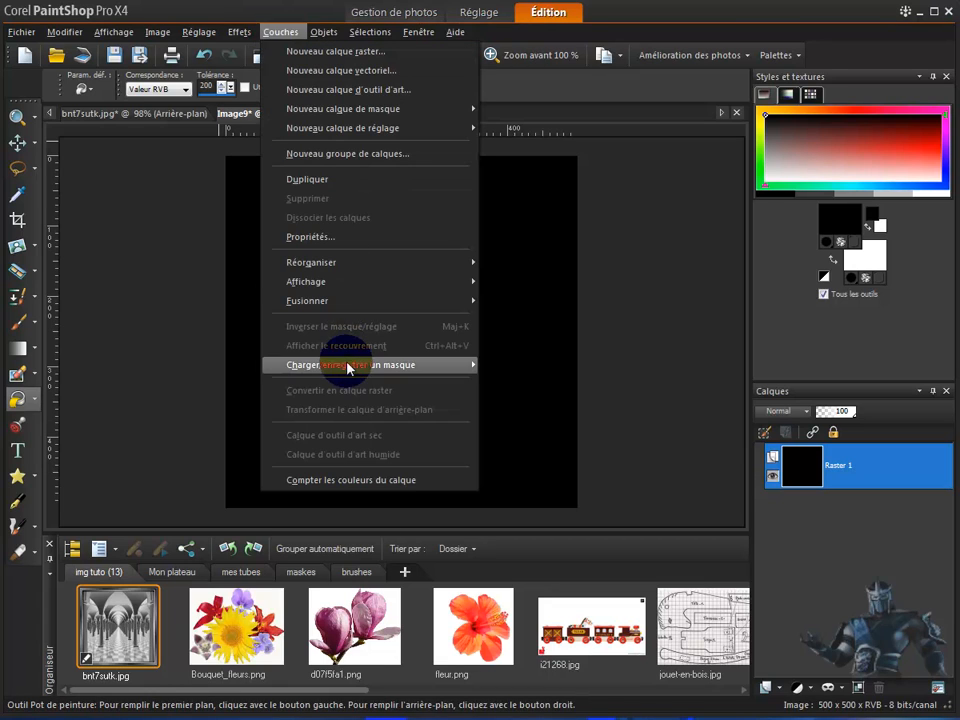
mouse_move(351, 372)
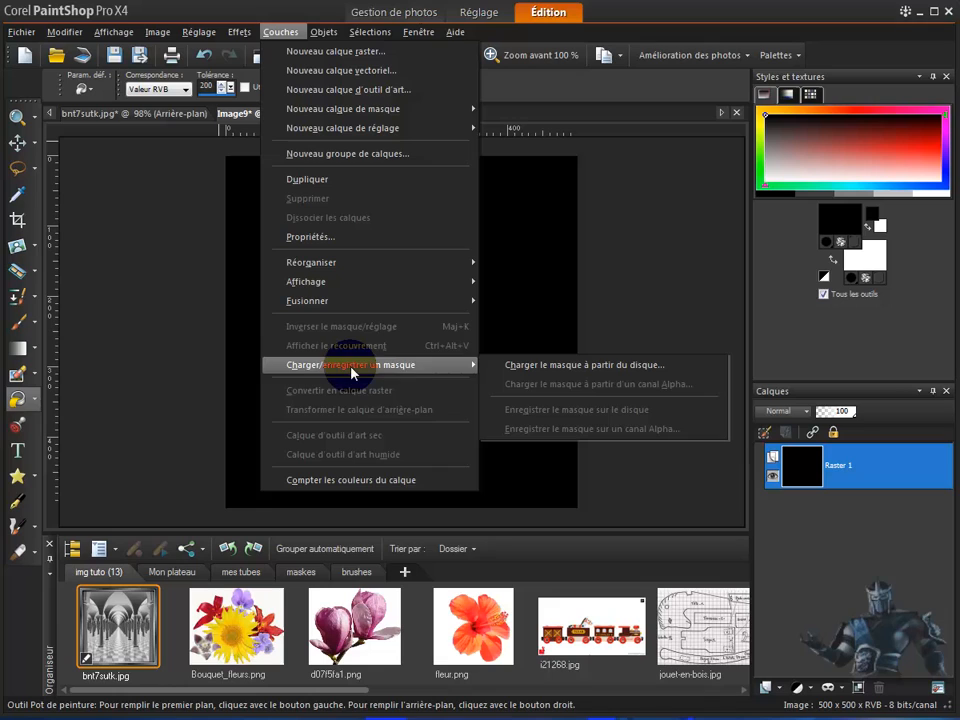
click(572, 366)
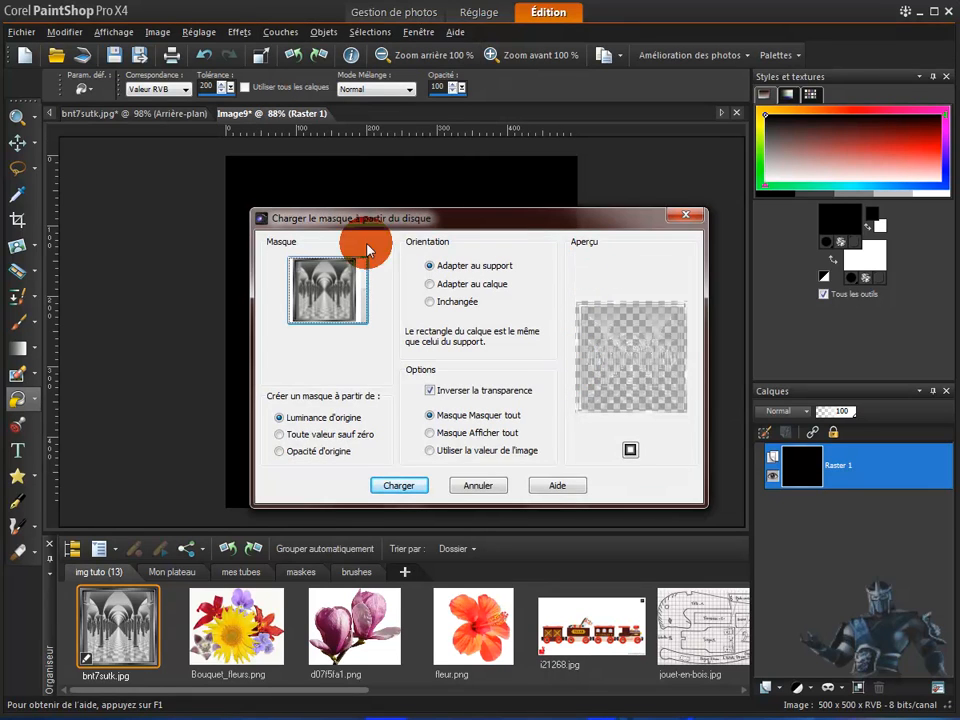
click(326, 296)
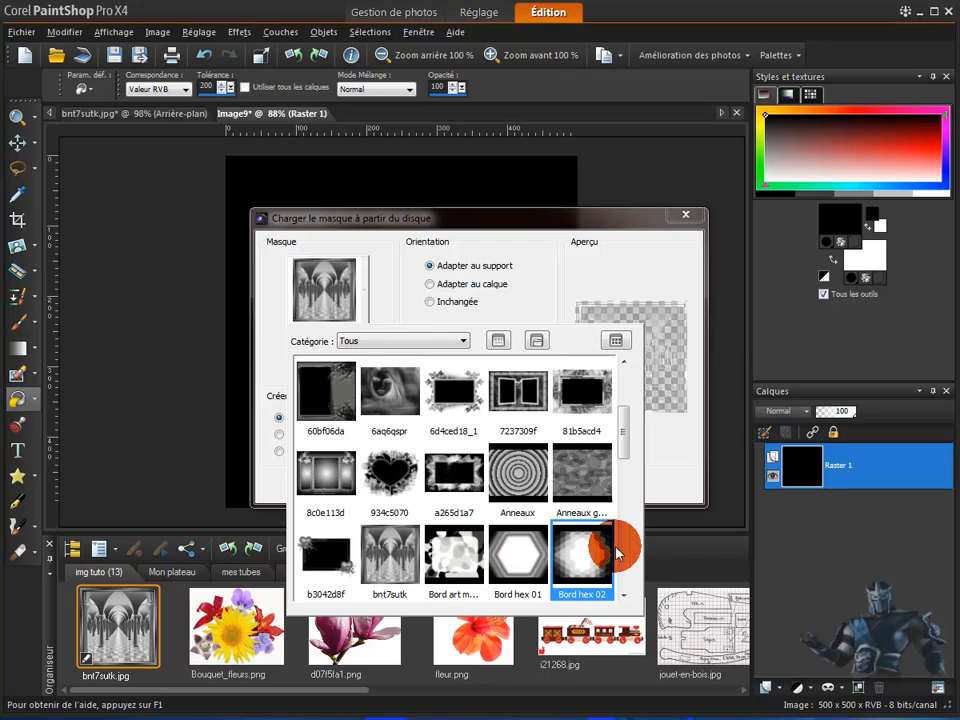
drag(625, 440, 617, 566)
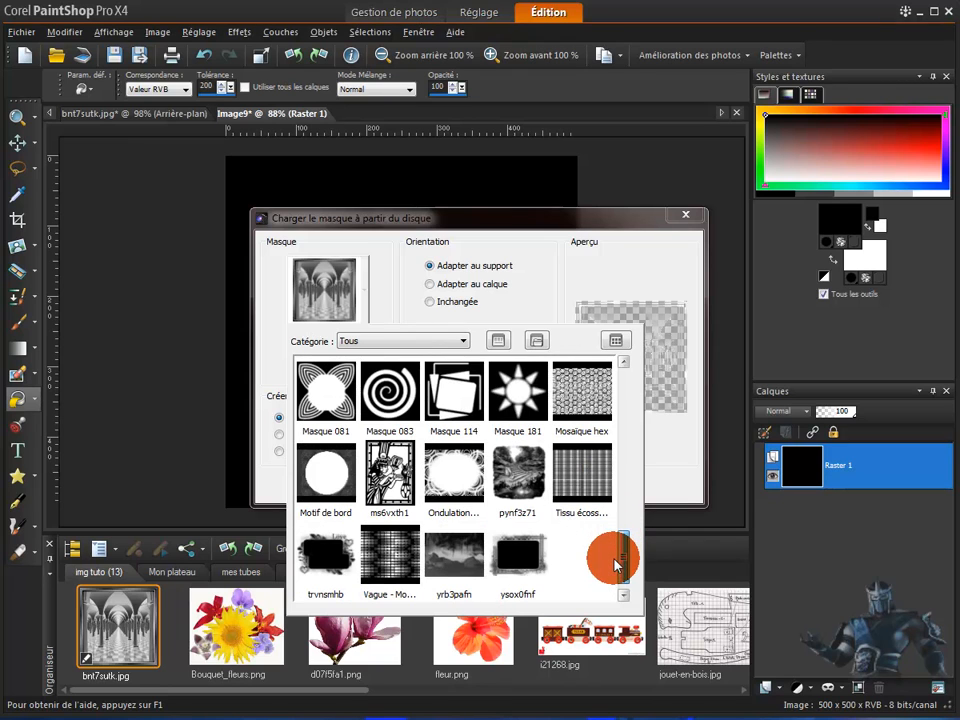
click(390, 475)
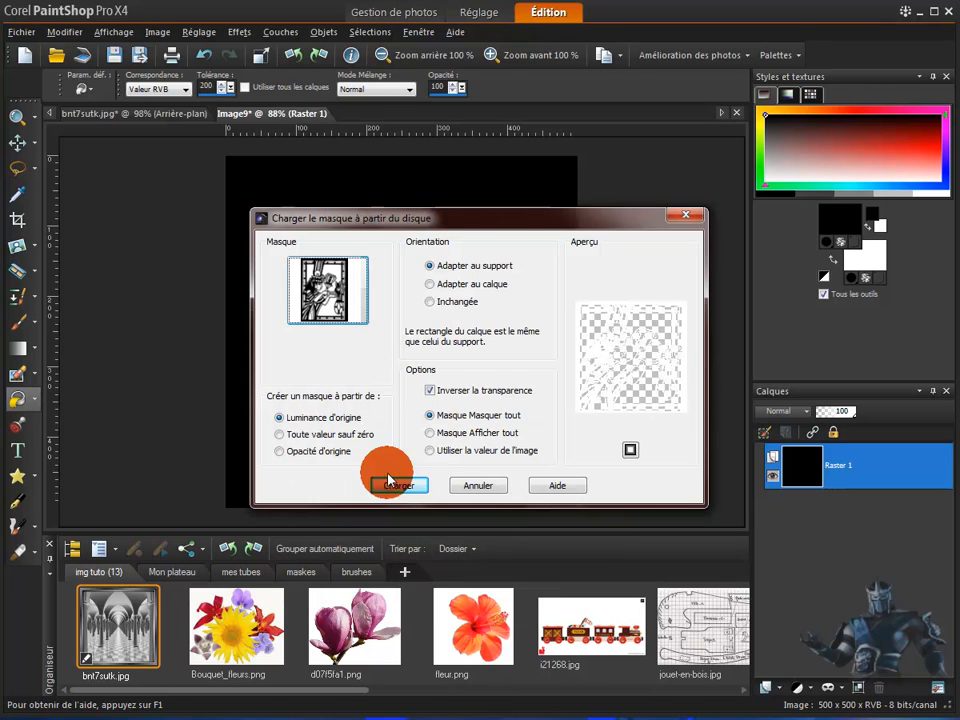
click(325, 286)
click(515, 474)
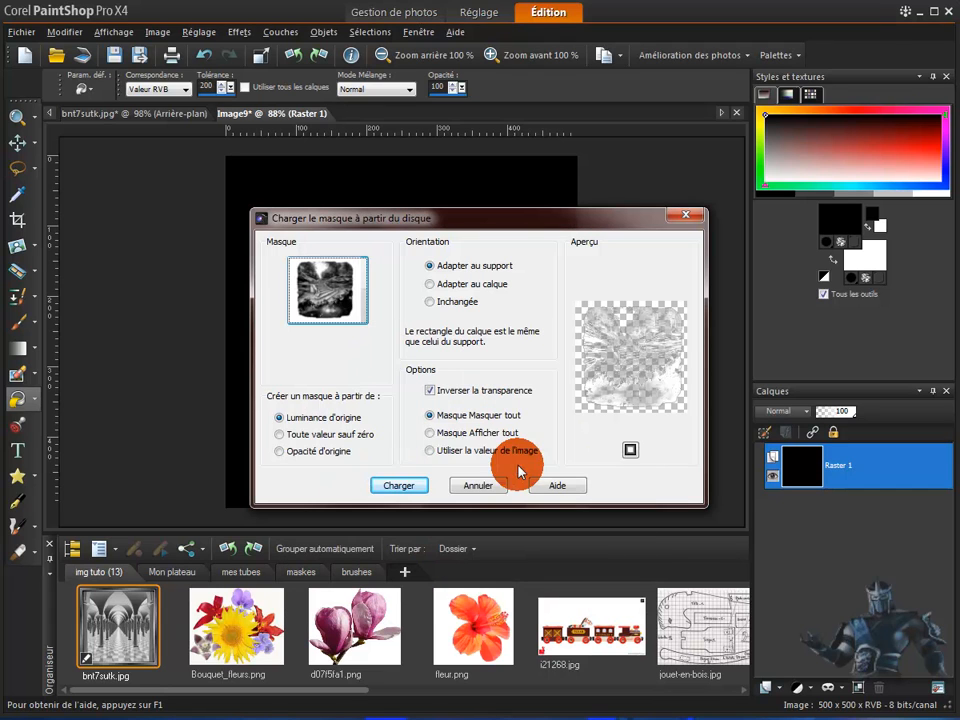
click(397, 487)
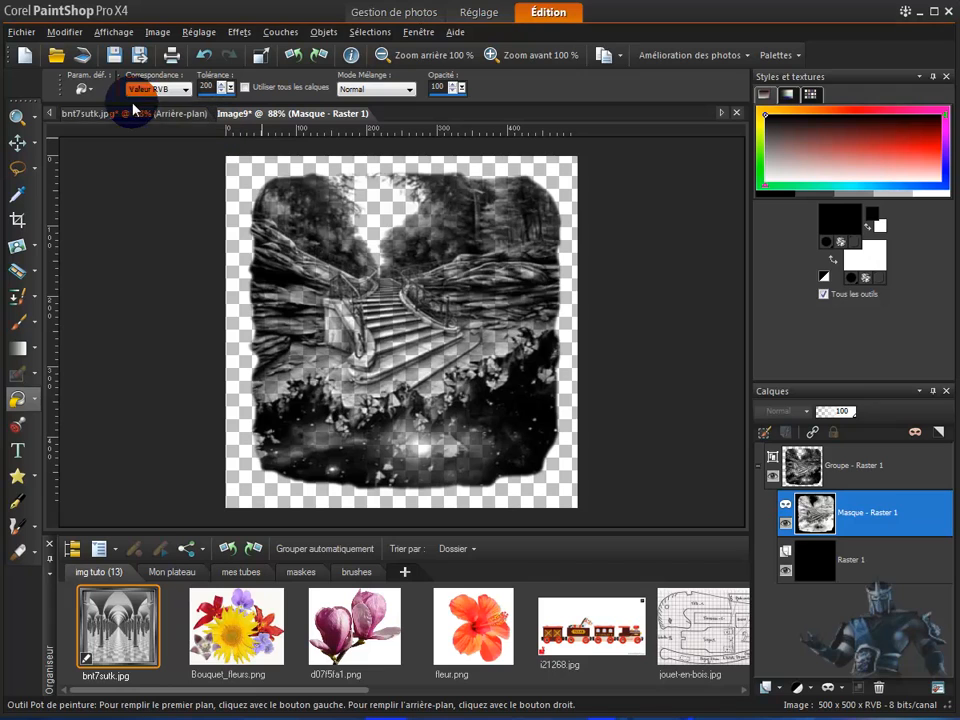
Create another new 500 × 500 pixel image with a transparent raster background.
click(25, 55)
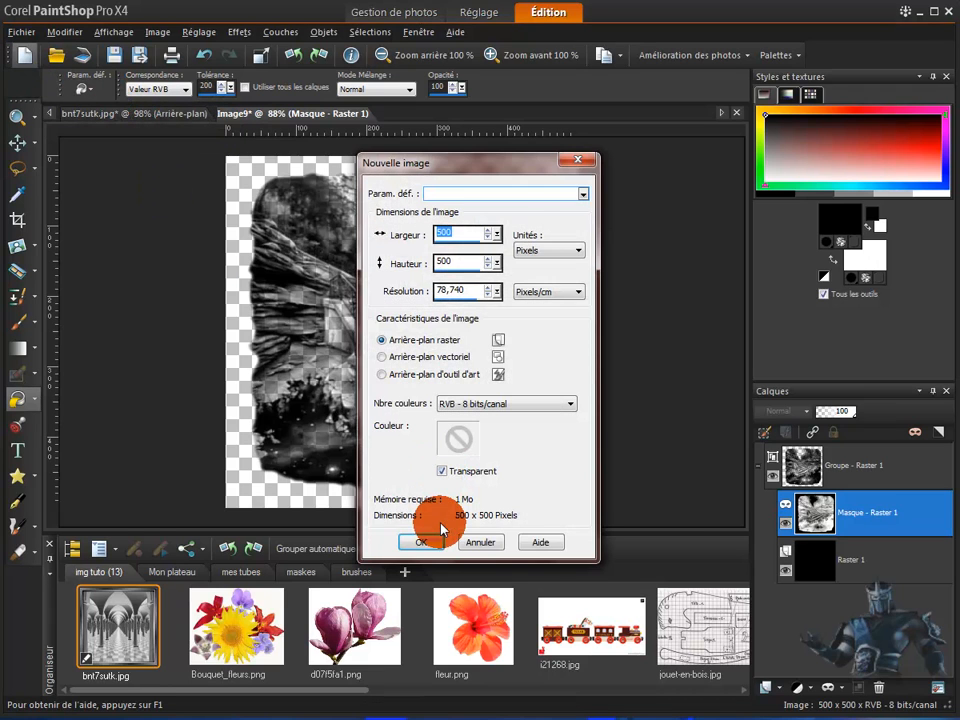
click(427, 545)
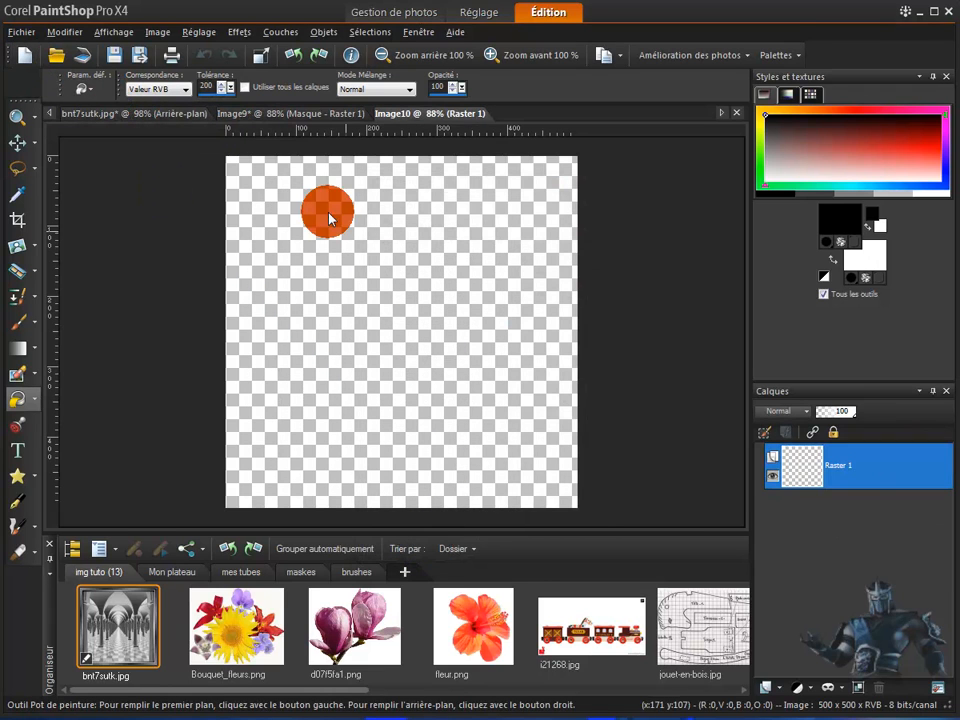
Try loading the pynf3z71 mask onto the empty layer with Inverser la transparence turned off, and undo it.
click(280, 32)
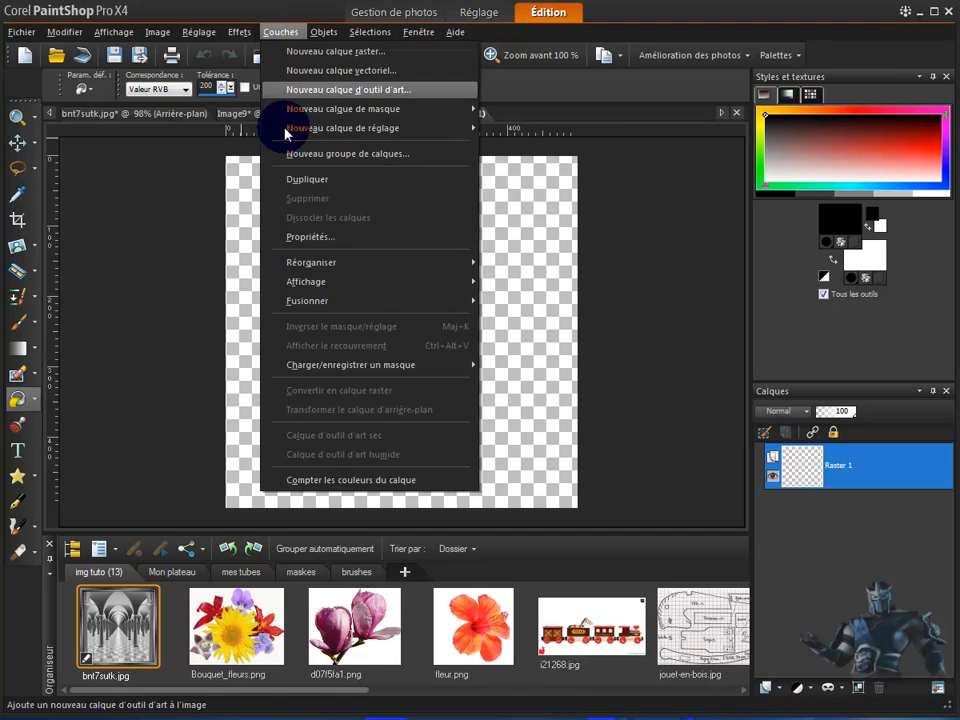
click(405, 365)
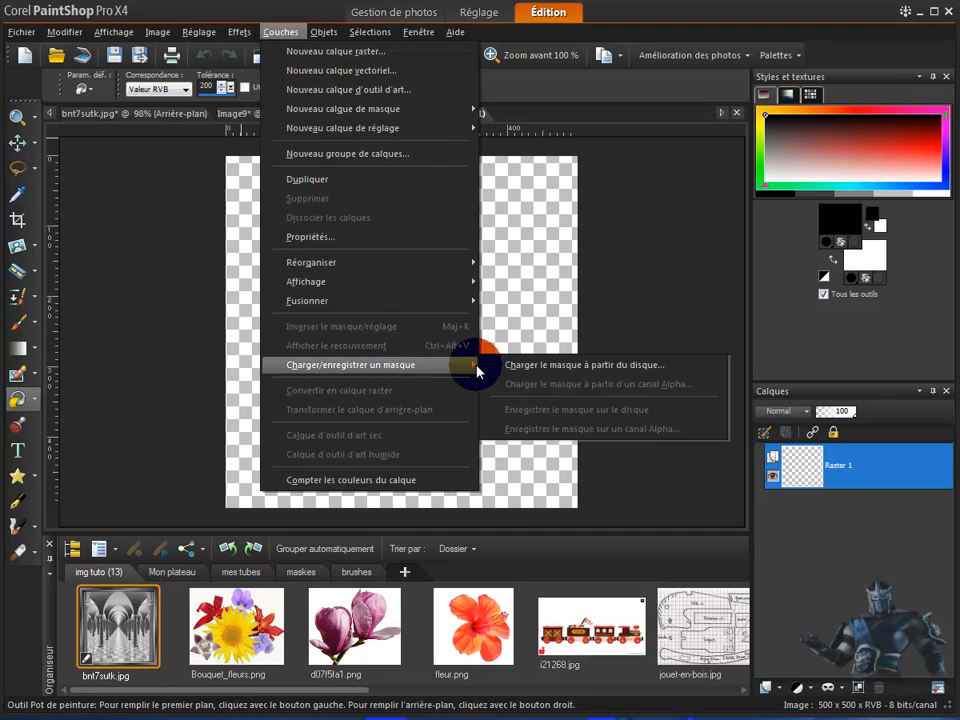
click(545, 368)
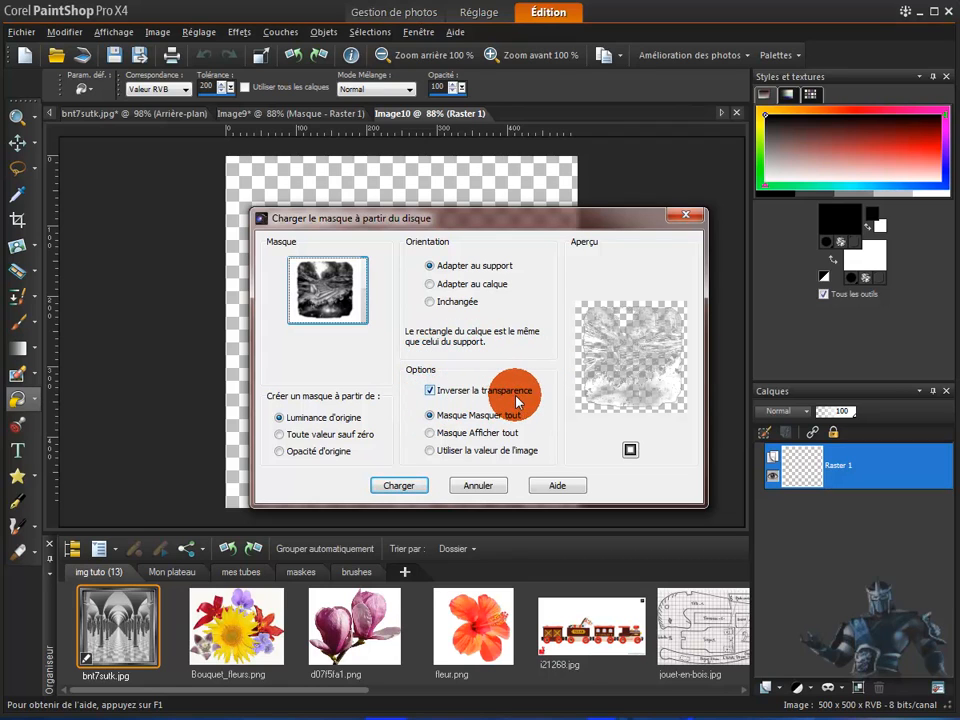
click(430, 391)
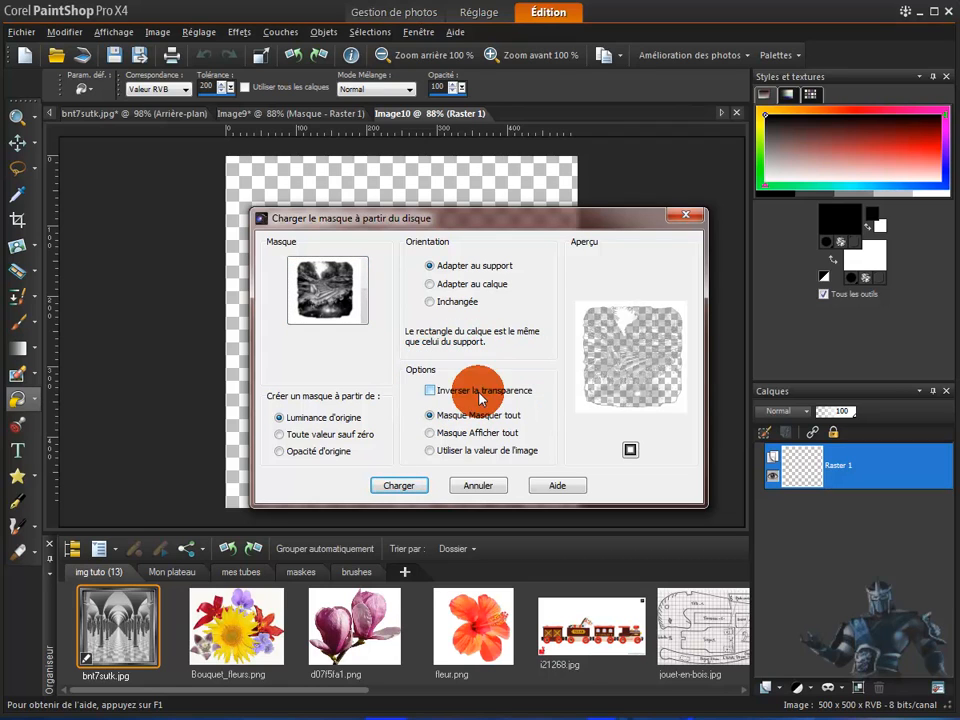
click(405, 485)
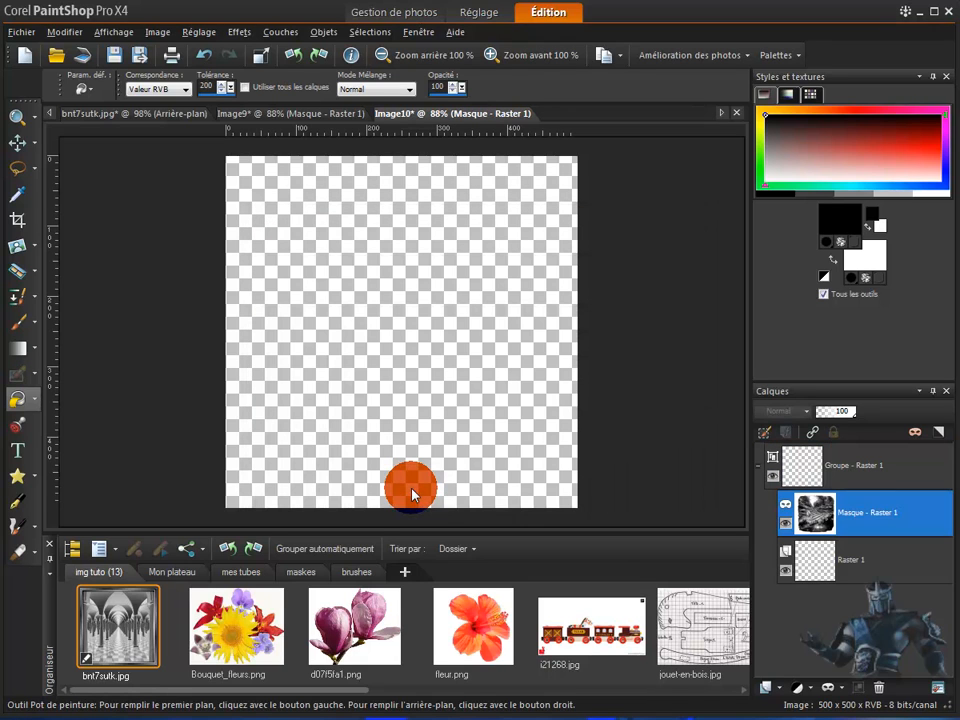
click(204, 54)
Flood-fill the empty layer with black and load the pynf3z71 mask from disk with Inverser la transparence turned off.
click(377, 360)
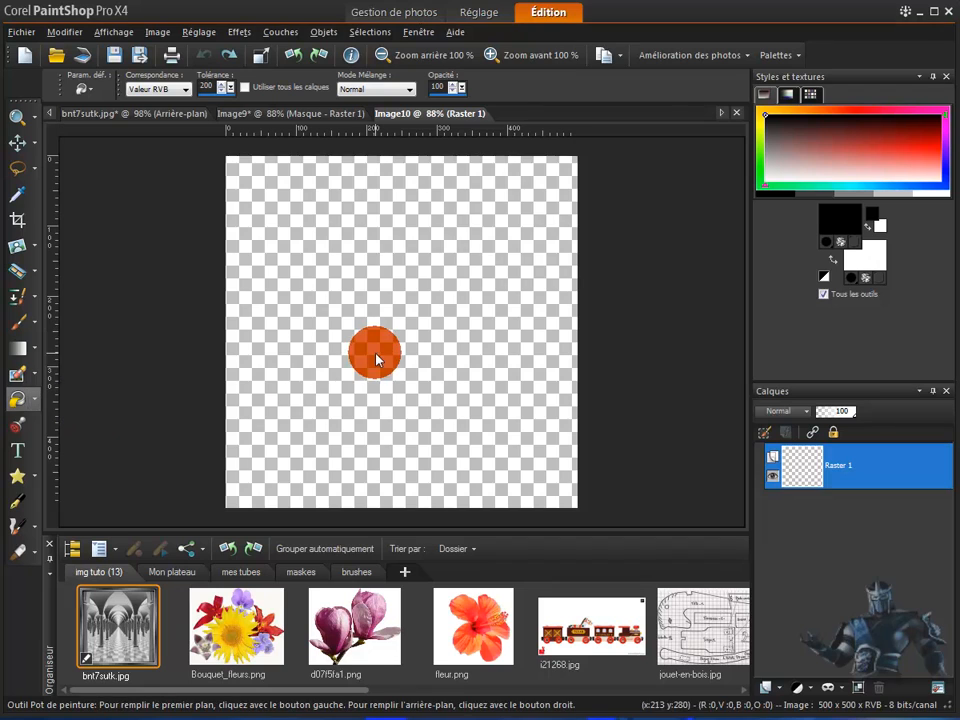
click(270, 33)
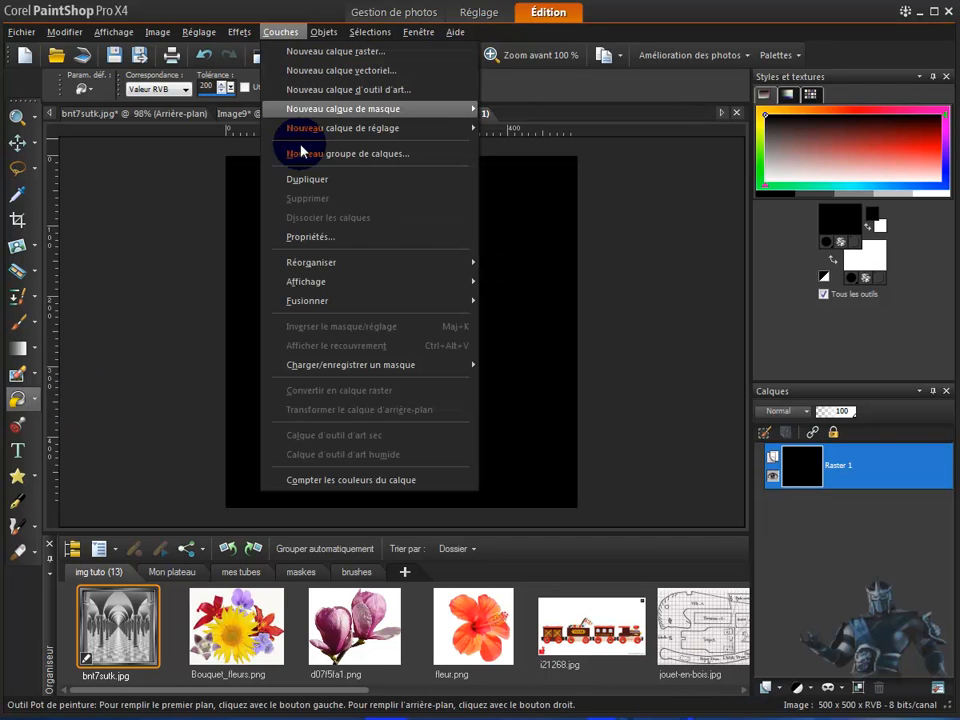
mouse_move(372, 364)
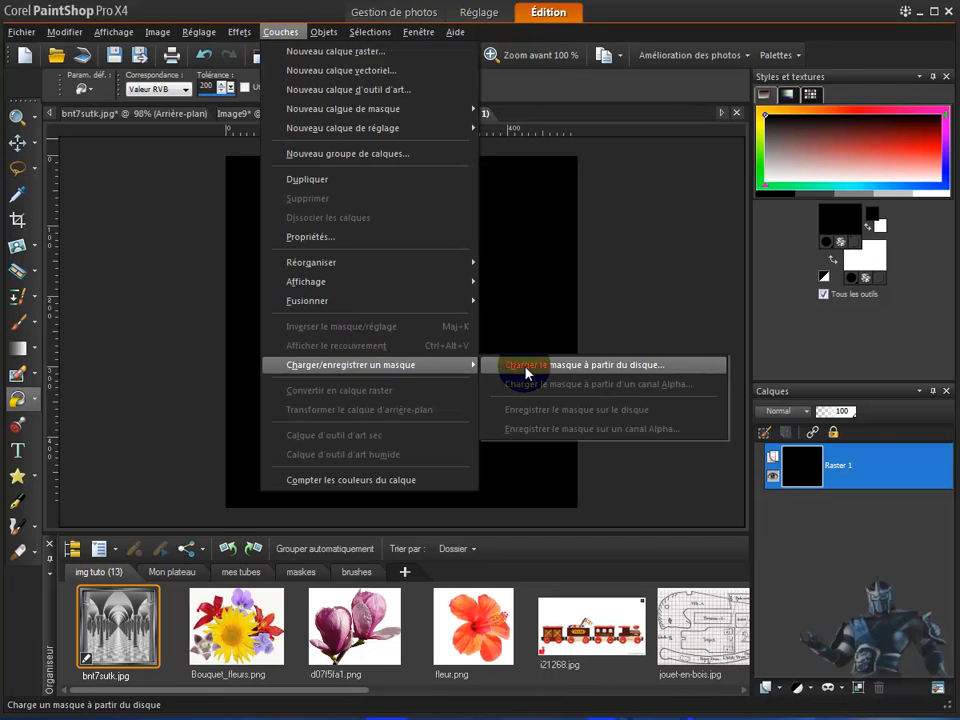
click(525, 368)
click(395, 484)
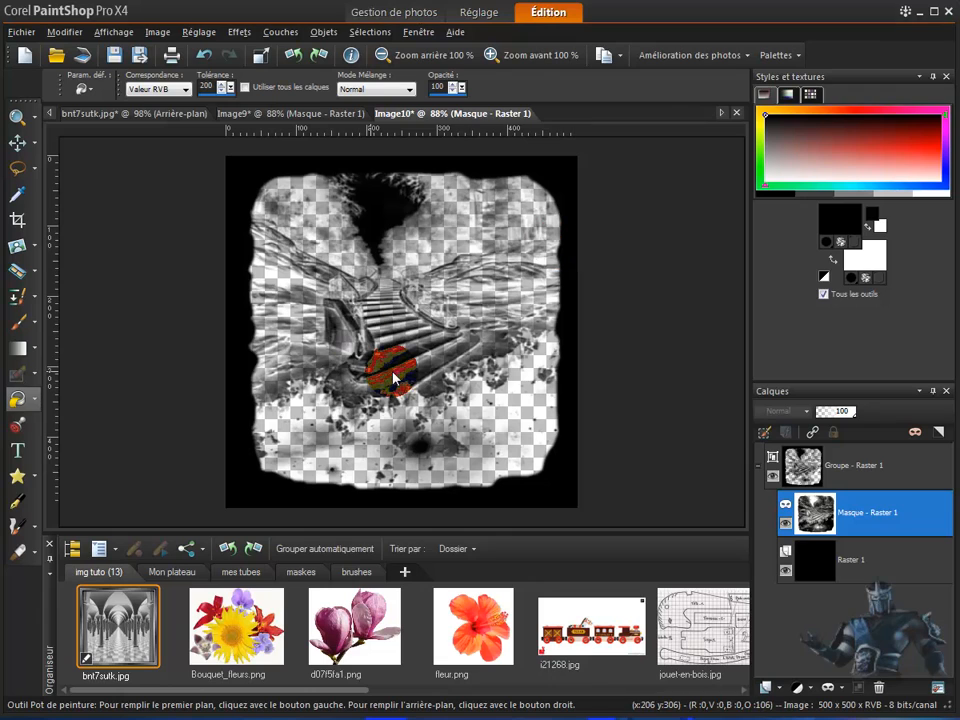
Compare the inverted mask result in Image9 with the non-inverted one in Image10.
click(323, 116)
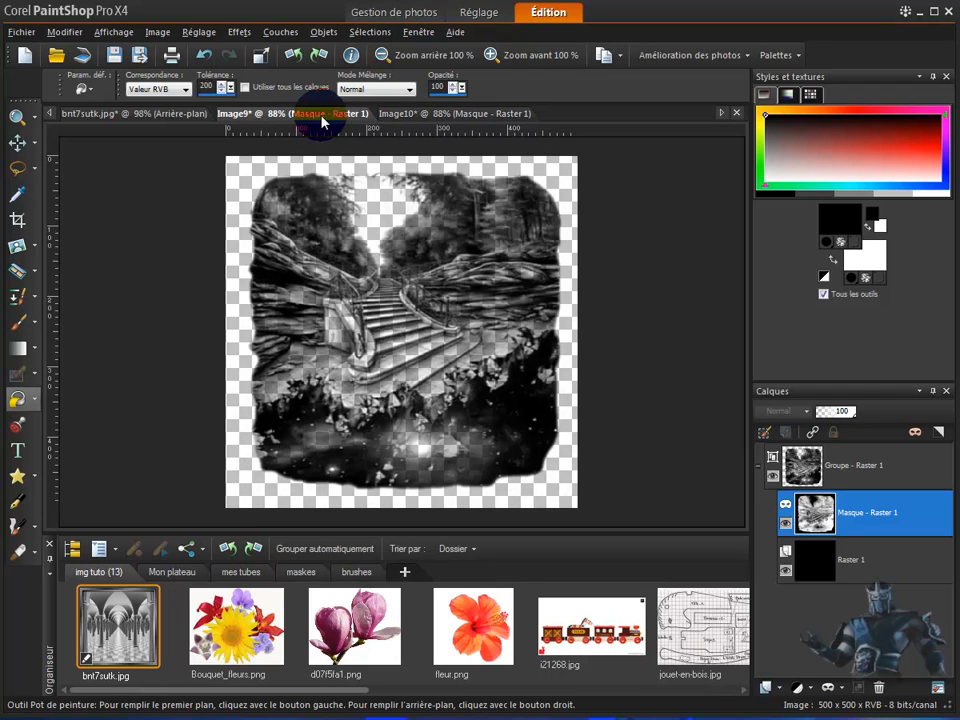
click(405, 118)
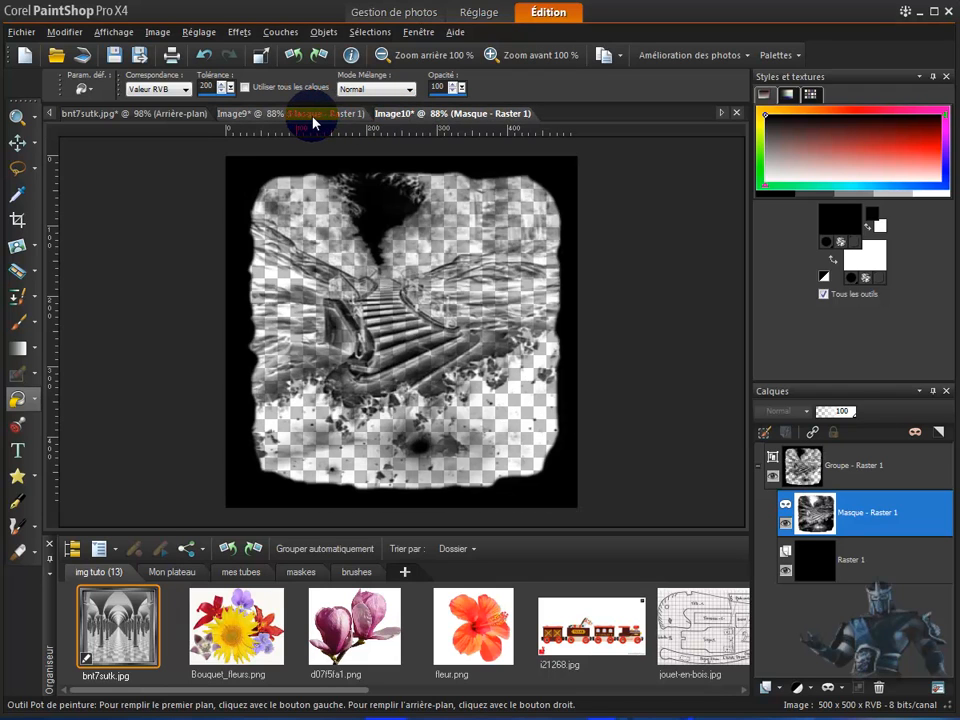
click(312, 118)
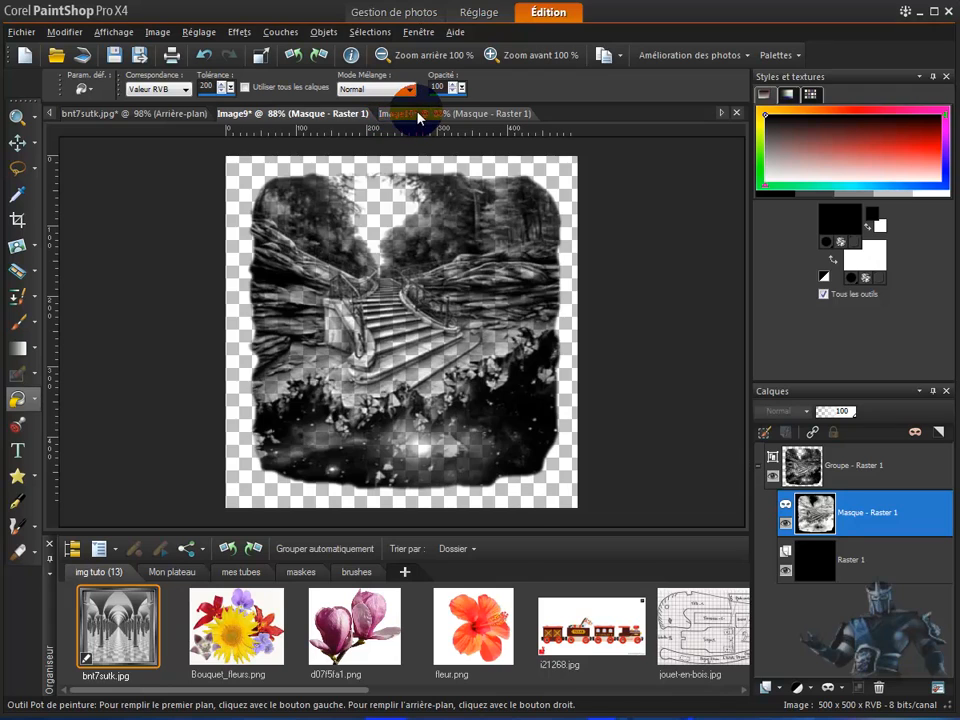
click(418, 116)
click(306, 116)
click(462, 116)
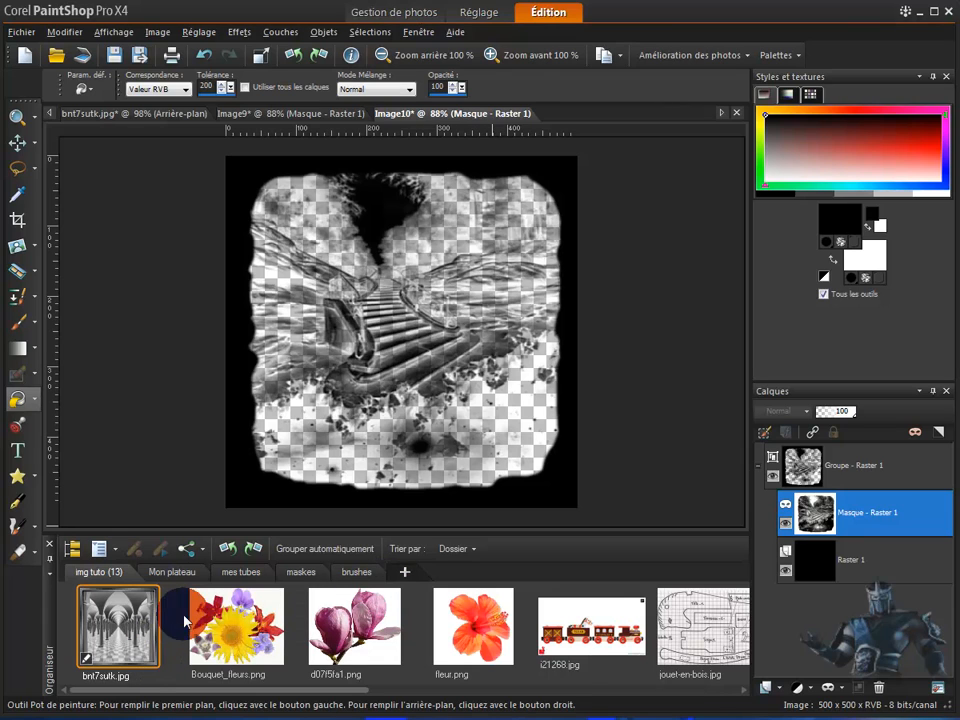
Open ponton.png from the brushes collection in the Organiseur.
click(245, 574)
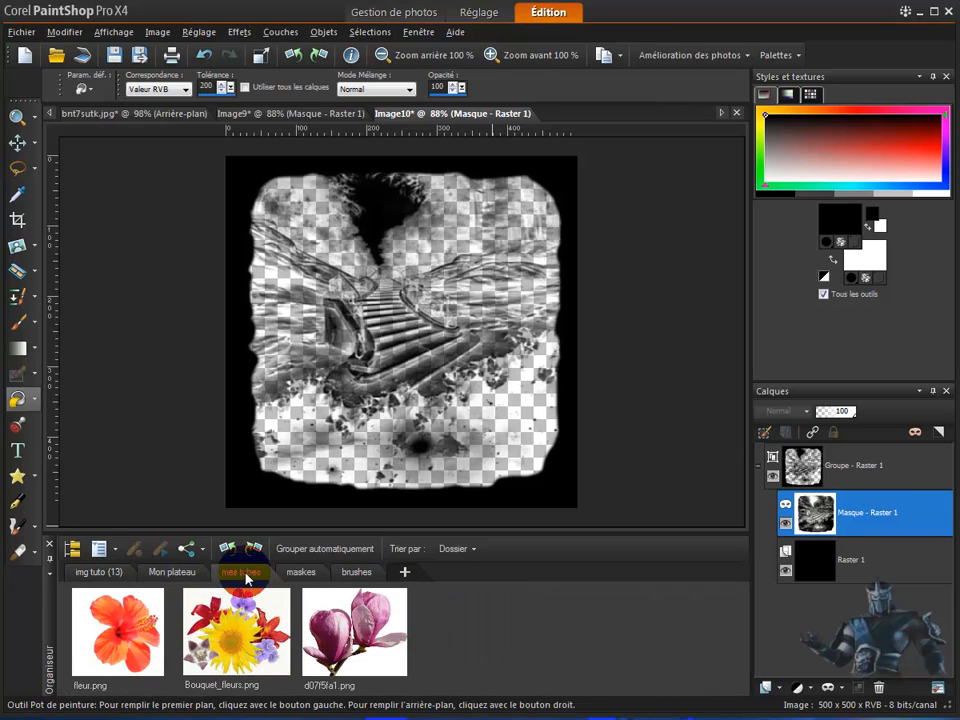
click(350, 573)
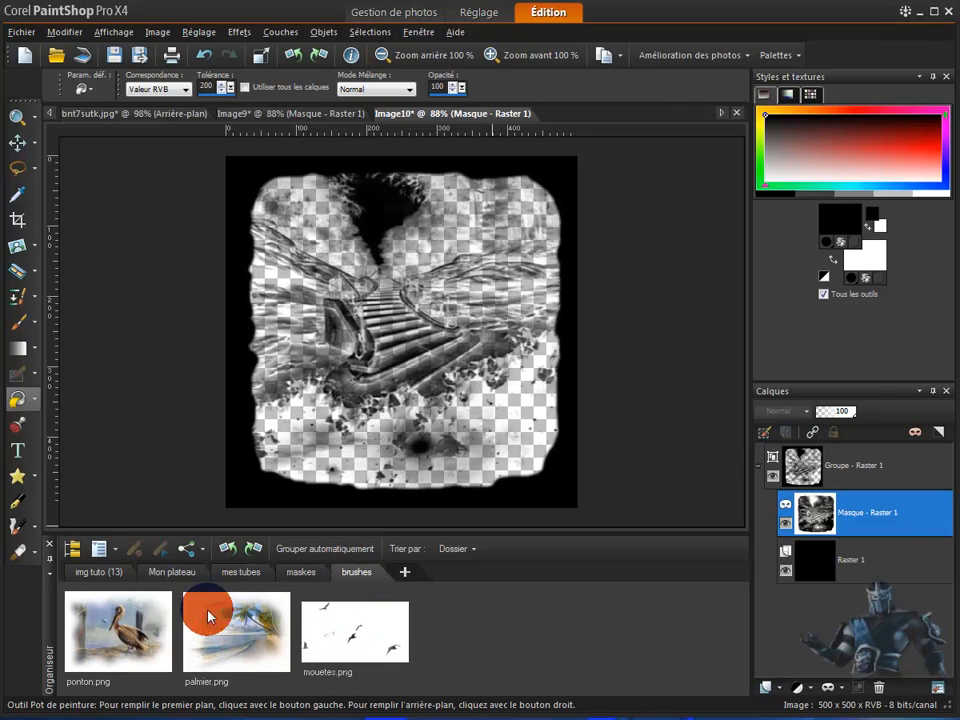
click(133, 640)
double_click(133, 640)
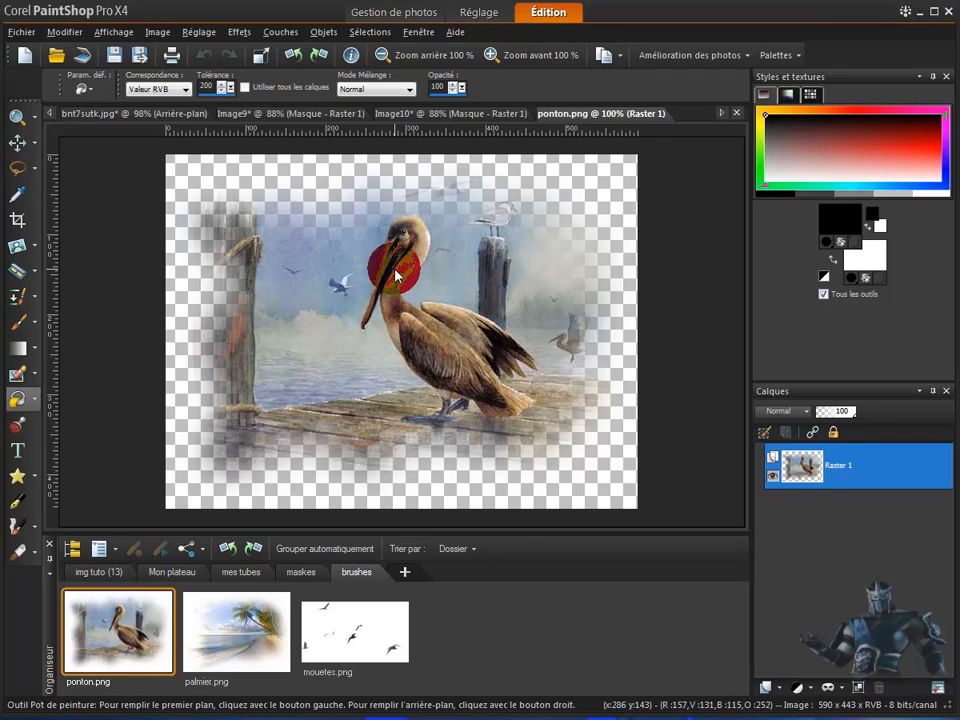
click(280, 32)
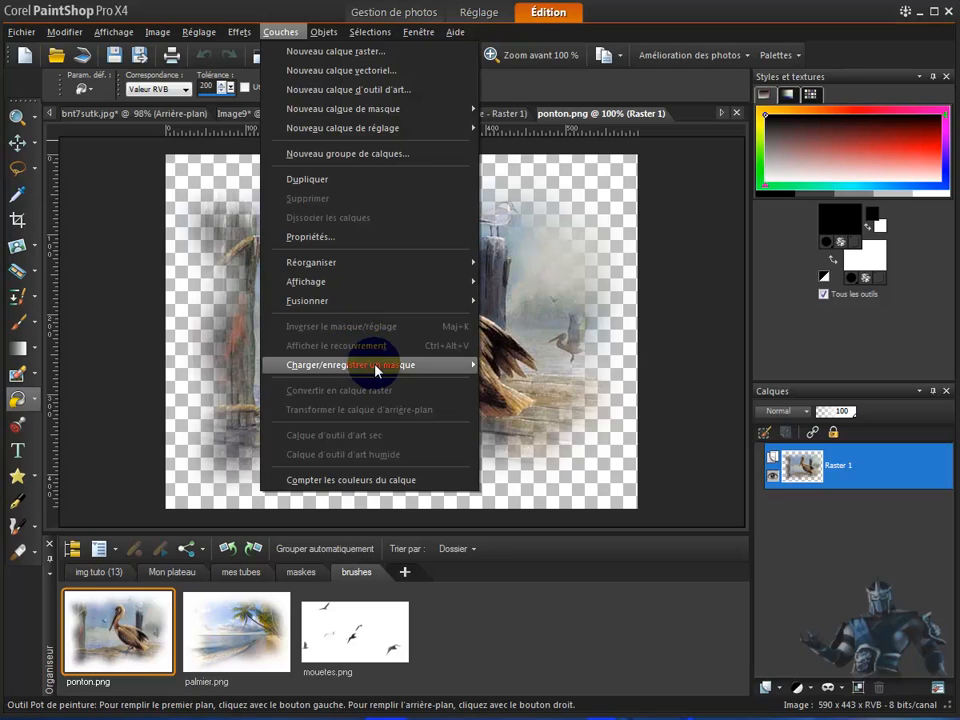
mouse_move(375, 366)
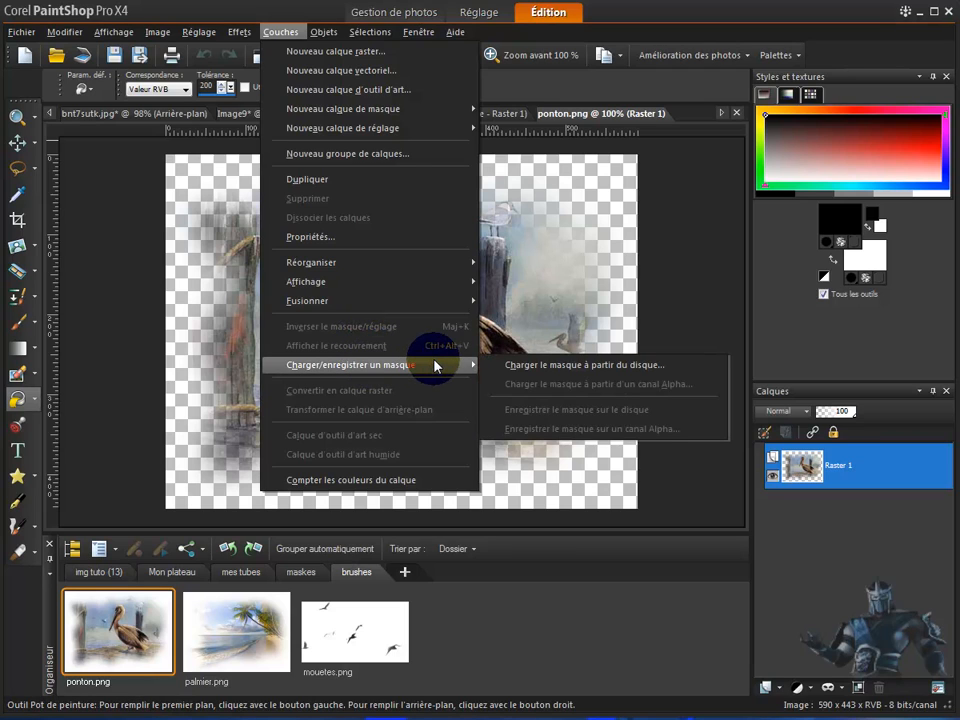
click(546, 376)
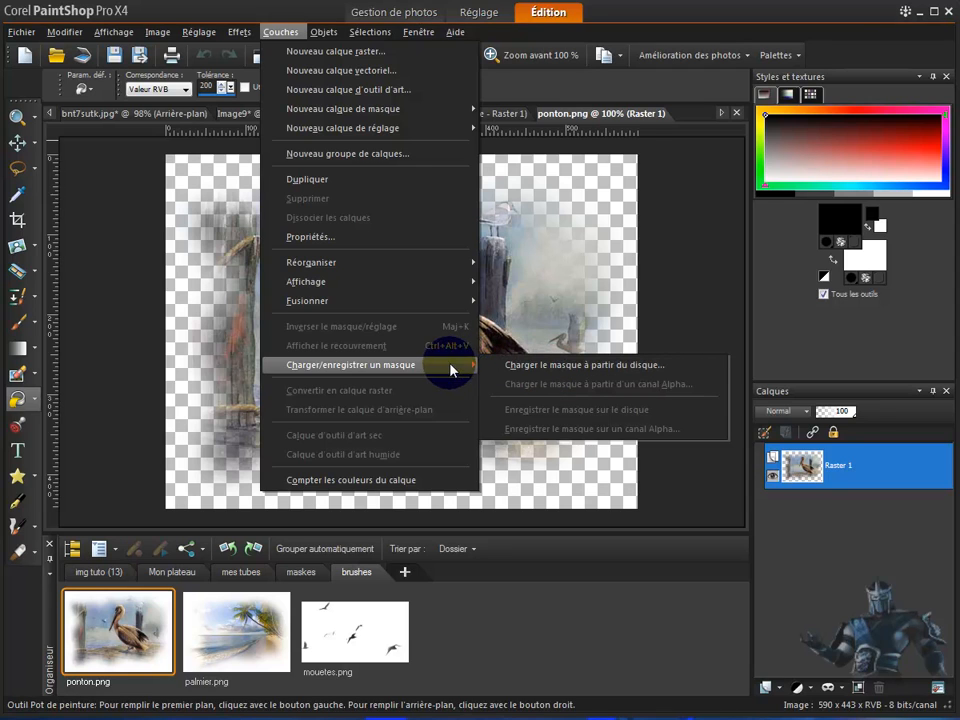
click(213, 352)
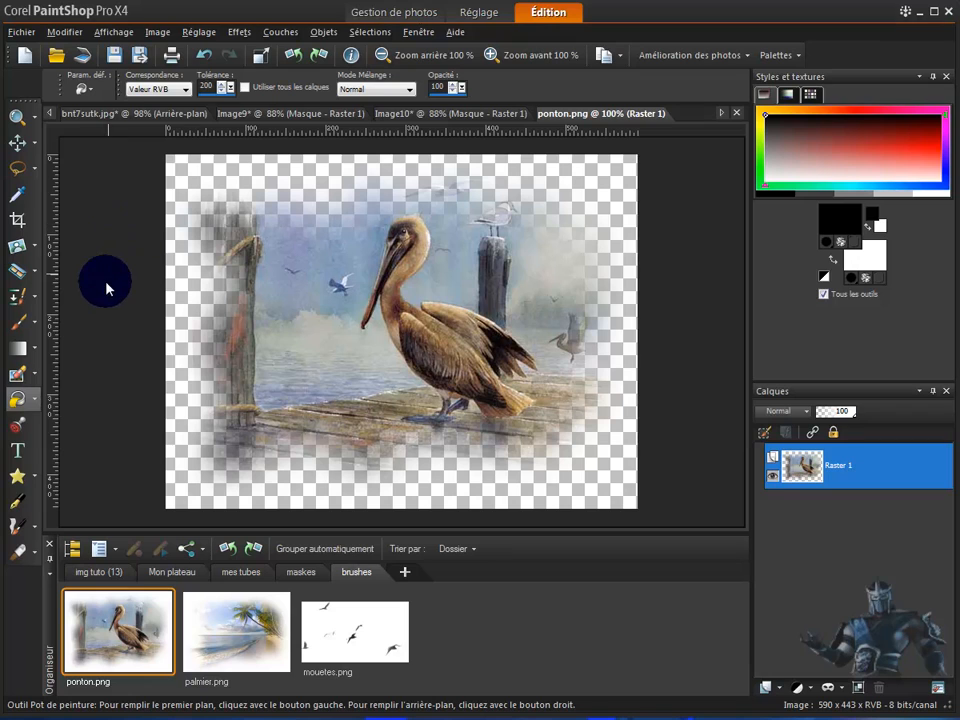
Activate the Pinceau tool and create a new 500 × 500 pixel image with a transparent raster background.
click(20, 326)
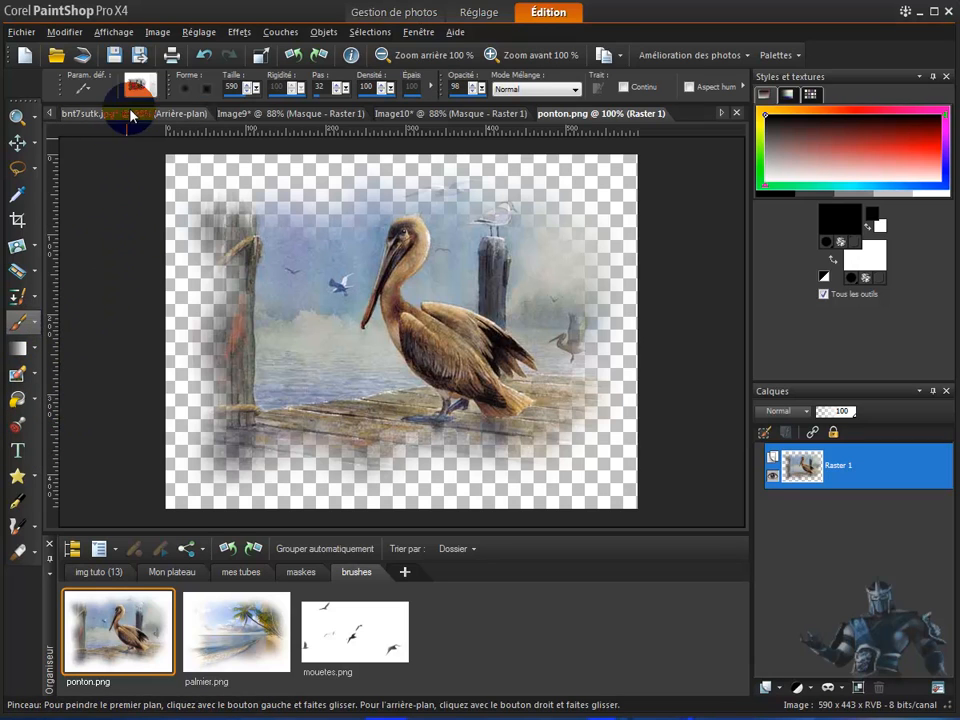
click(20, 55)
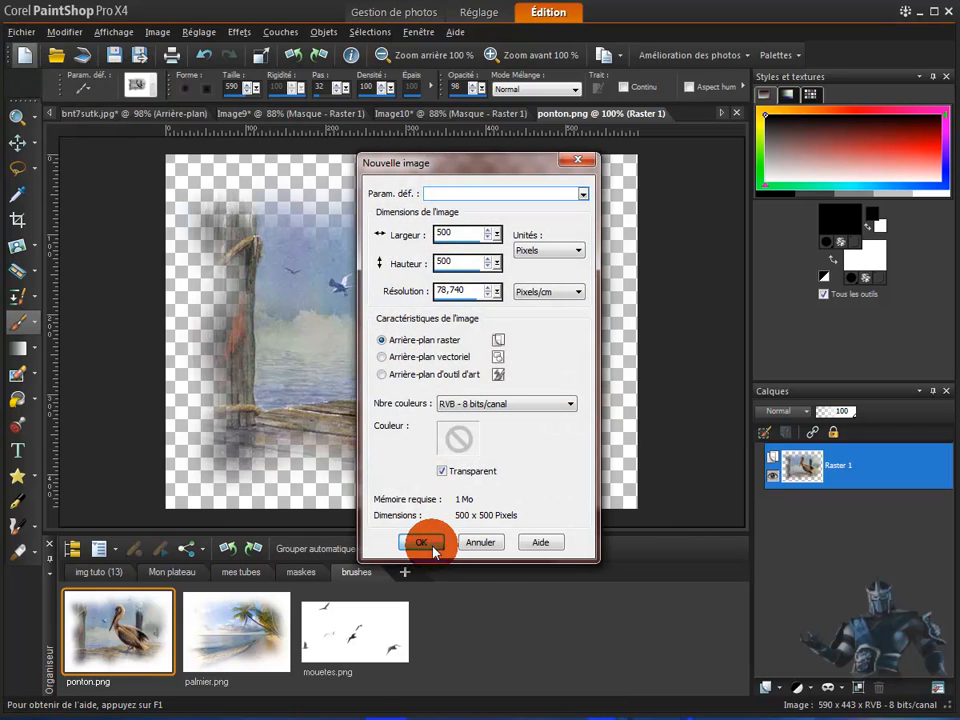
click(421, 542)
Choose the 0001 brush tip and stamp the pelican once in black over the middle of the new image.
click(139, 85)
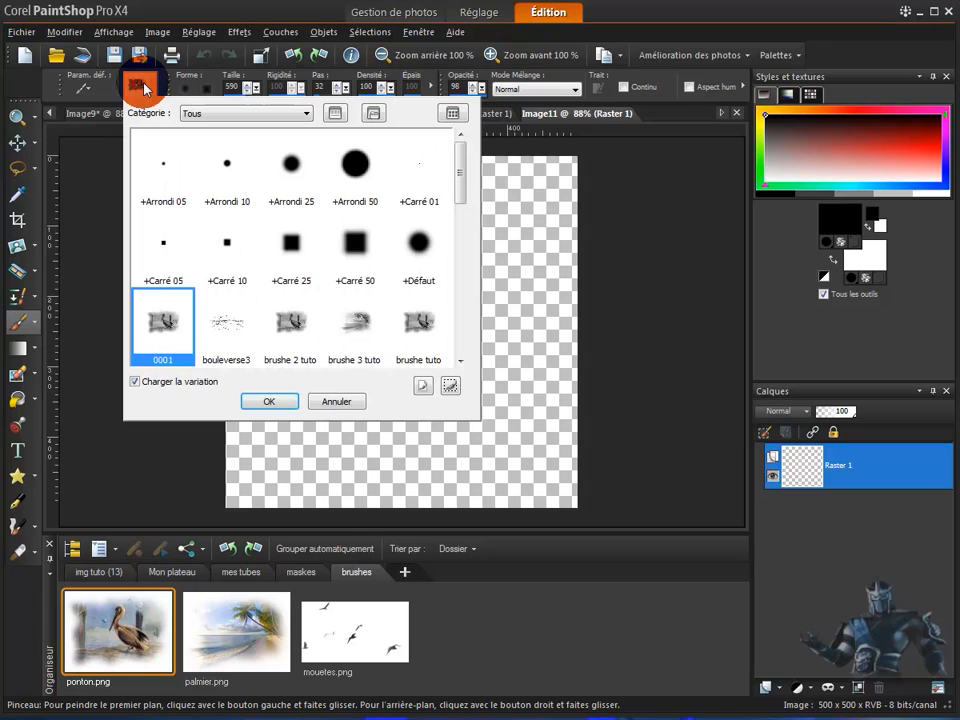
click(169, 344)
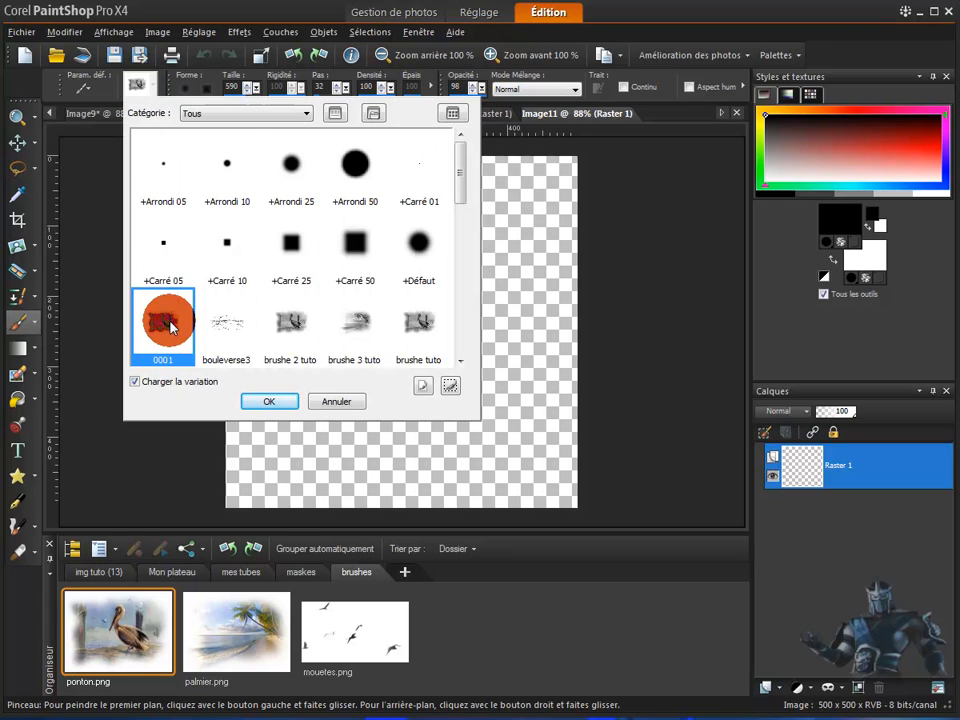
click(265, 401)
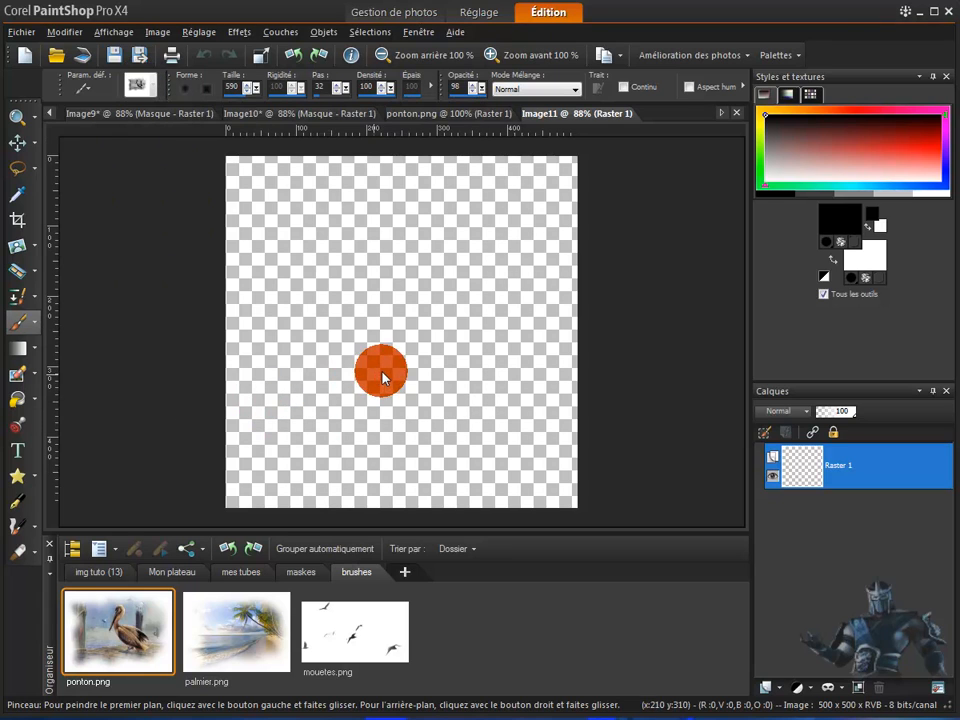
click(407, 352)
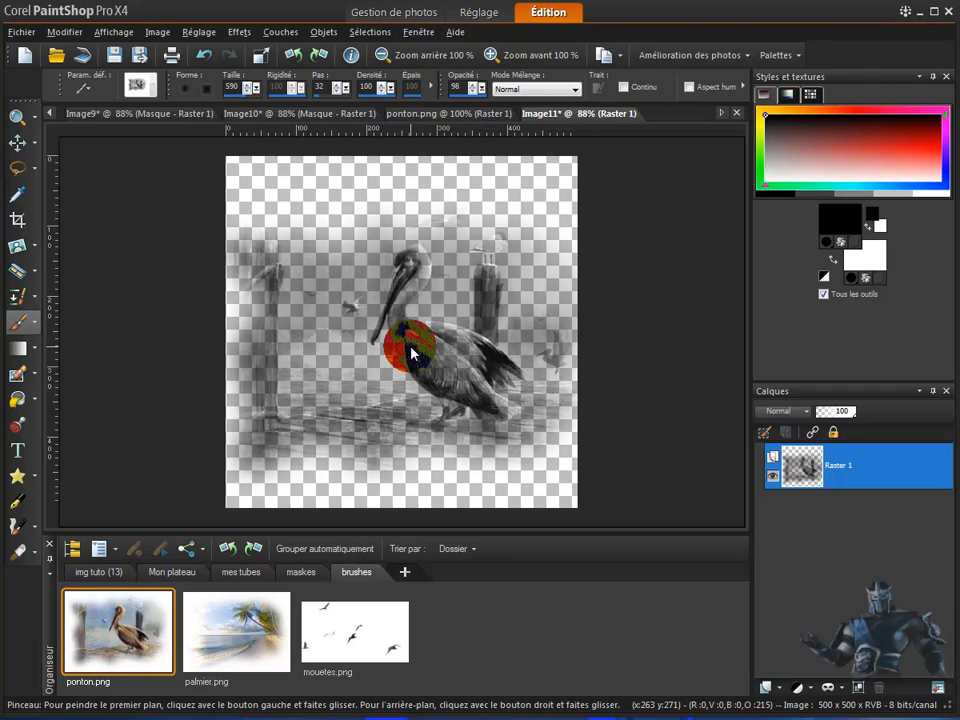
click(280, 33)
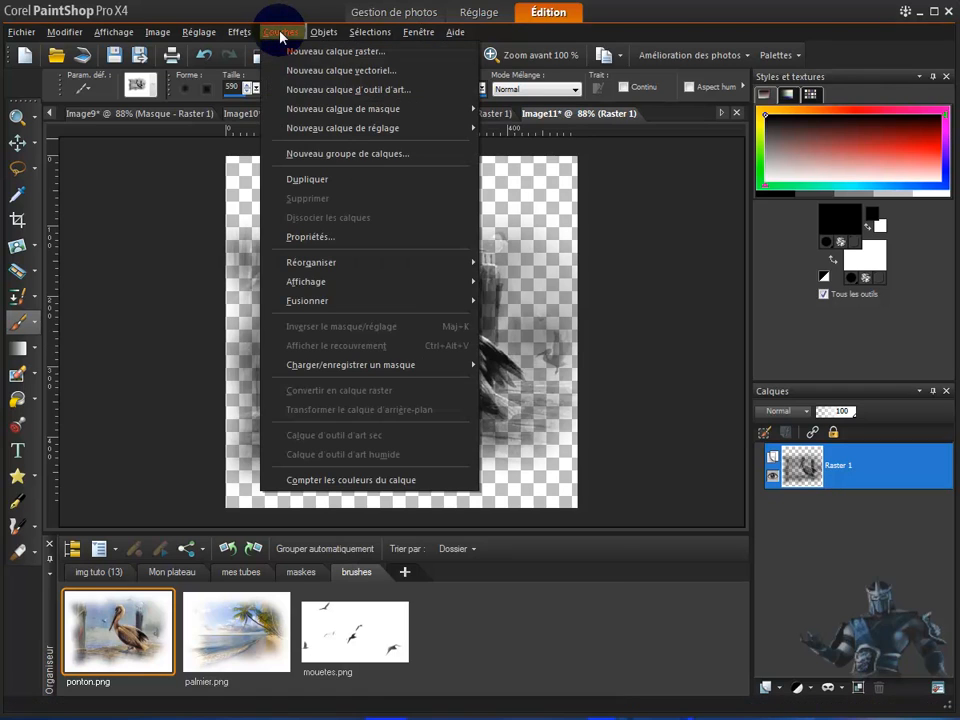
mouse_move(410, 371)
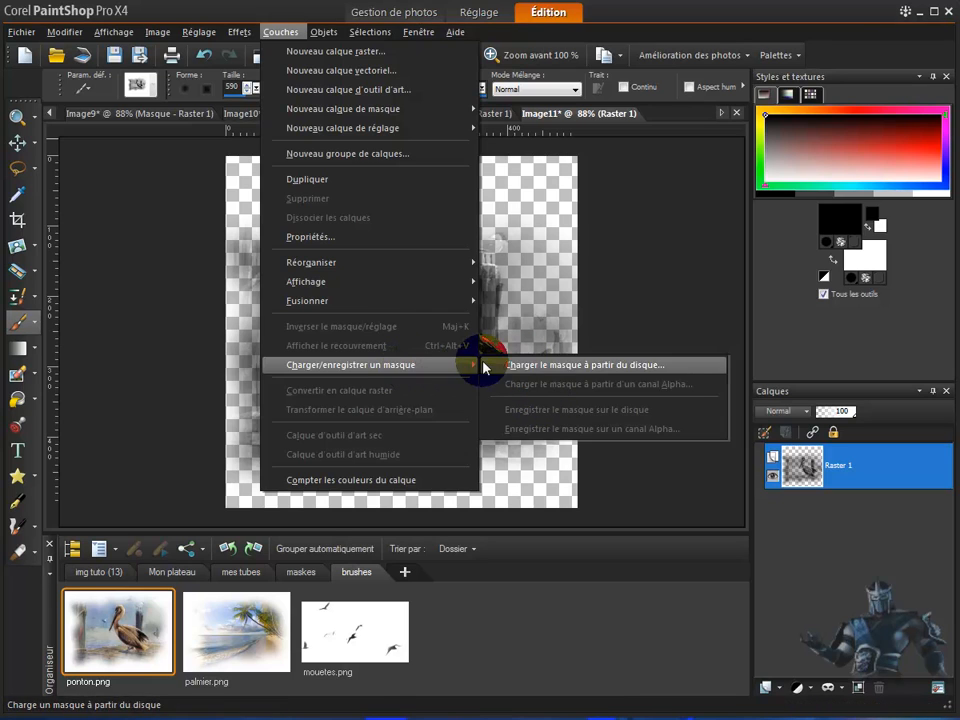
click(157, 297)
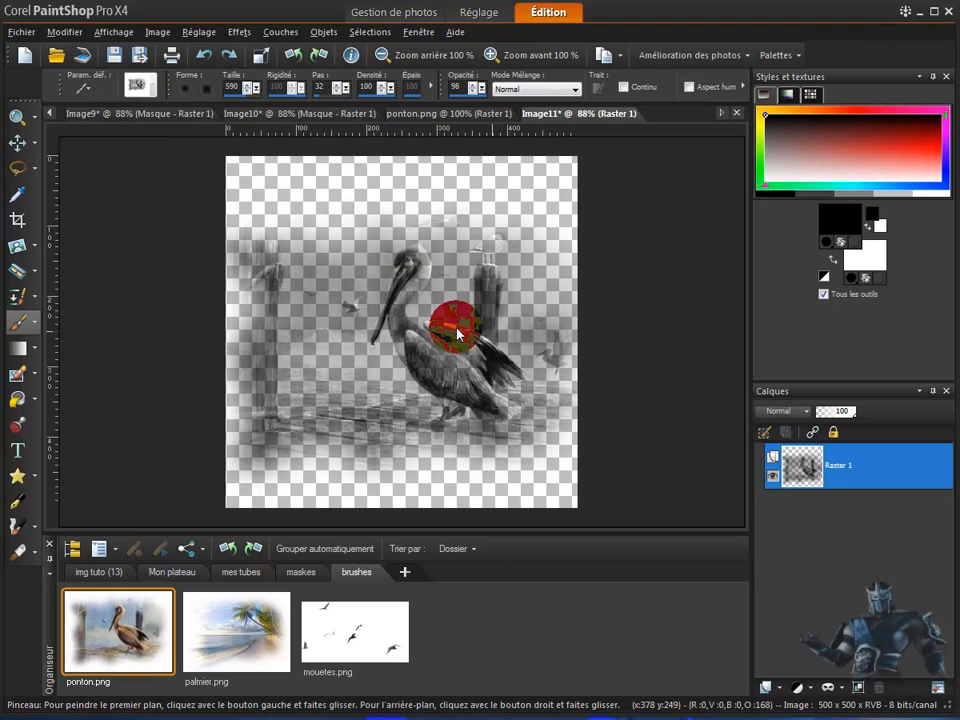
Start saving the stamped pelican image under a new file, browsing to Documents, Corel PaintShop Pro, 14.0, Masques as the destination.
click(21, 31)
click(57, 154)
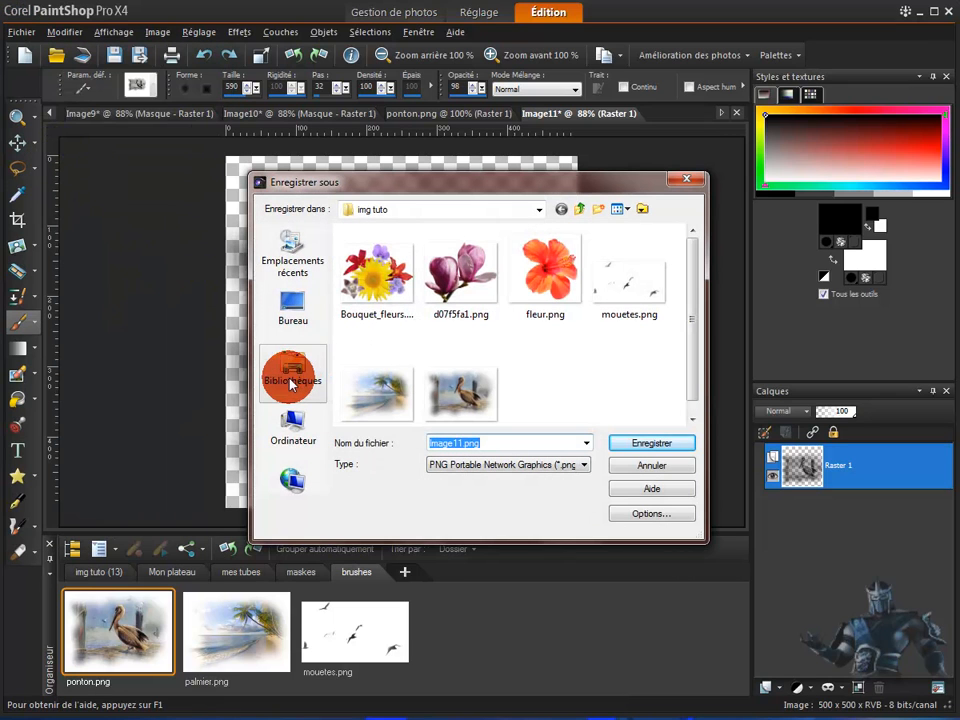
click(292, 381)
click(386, 255)
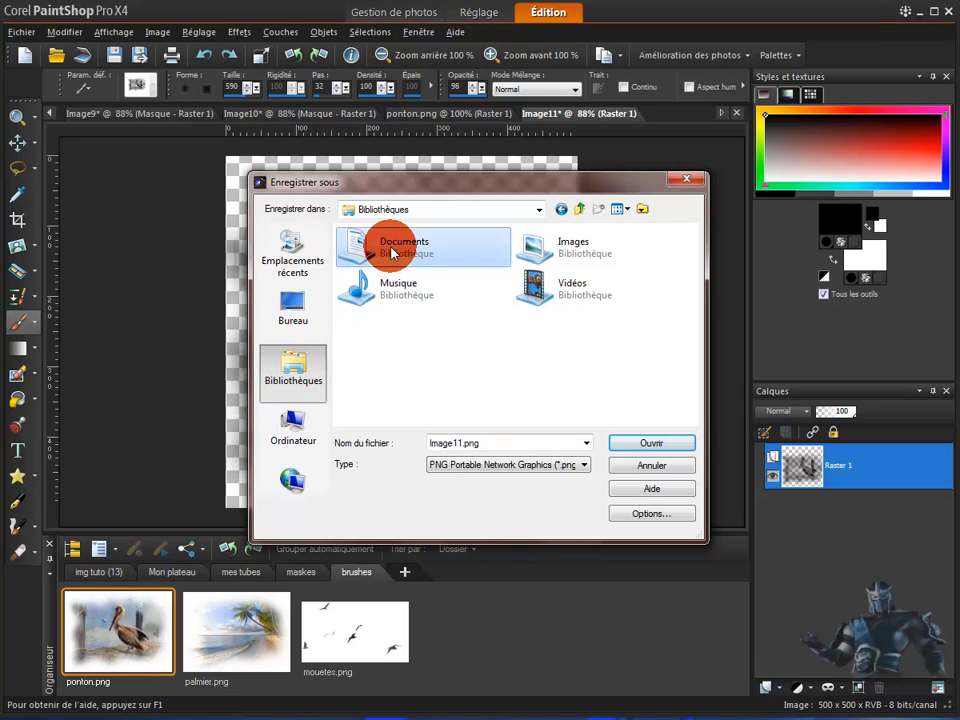
double_click(392, 254)
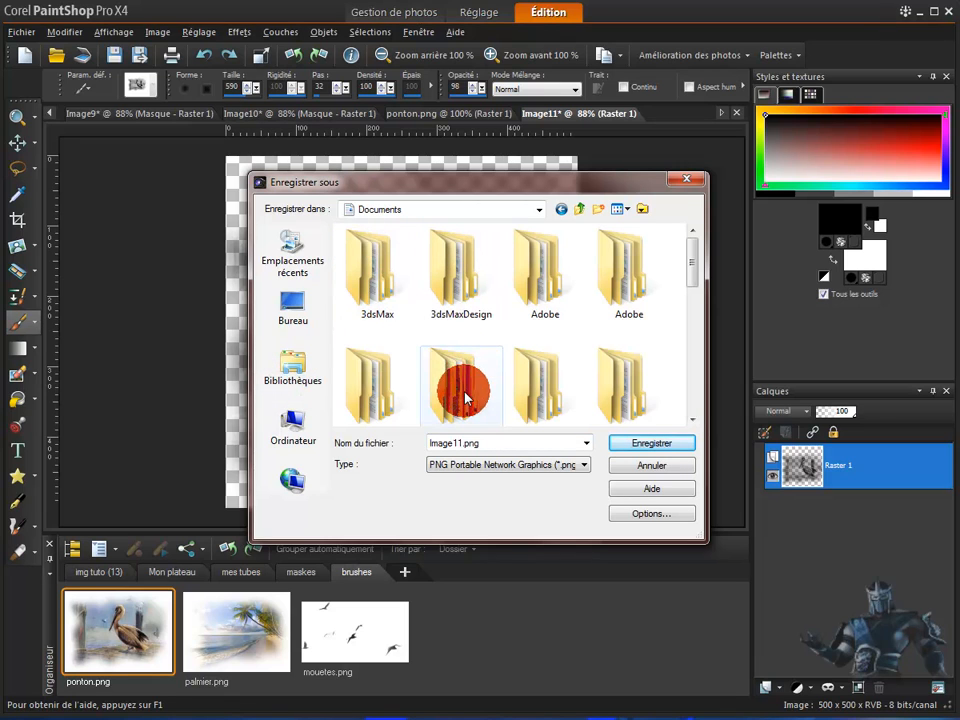
click(692, 423)
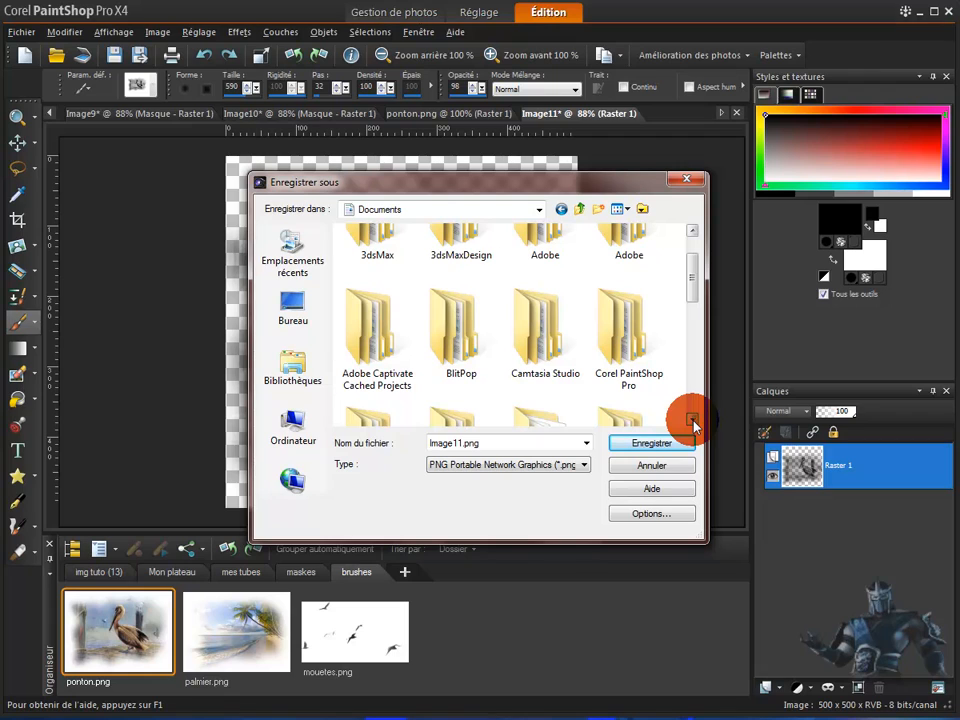
double_click(625, 340)
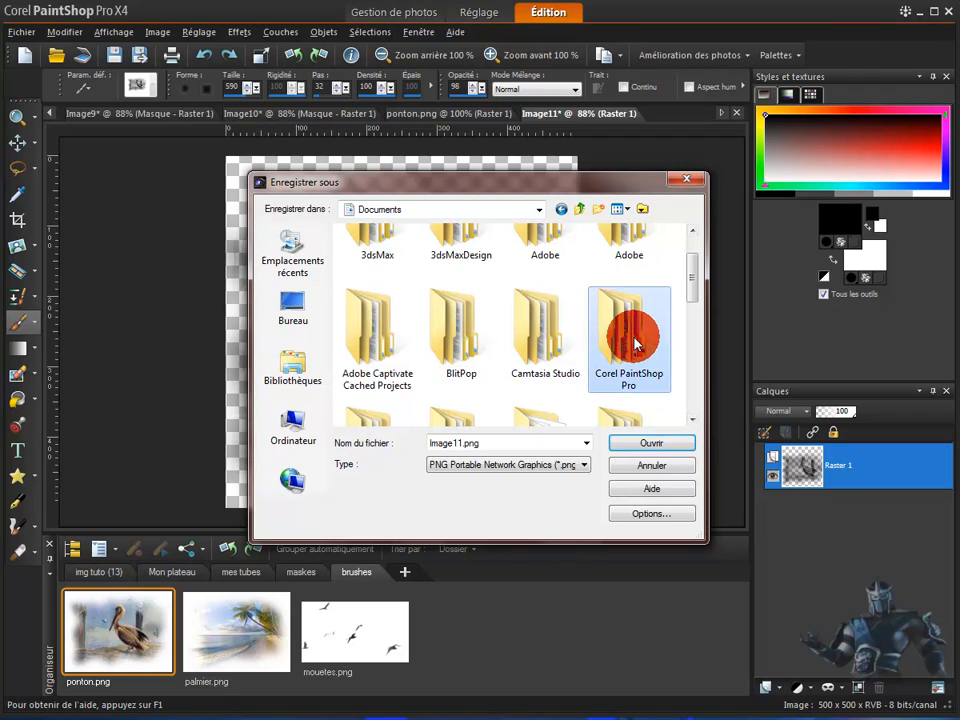
double_click(403, 283)
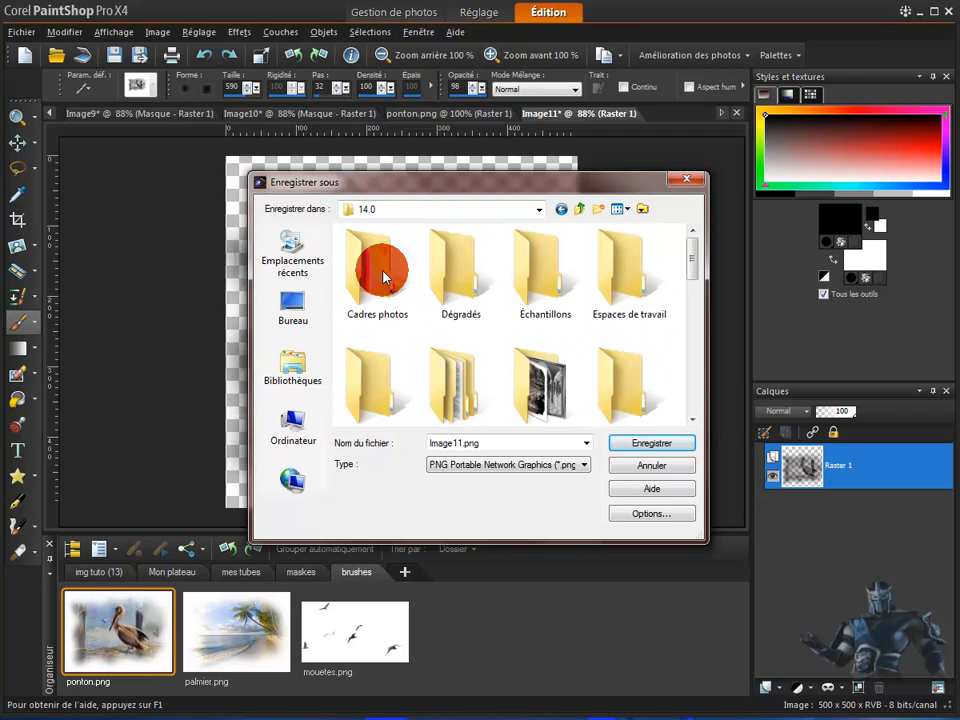
click(692, 420)
double_click(553, 342)
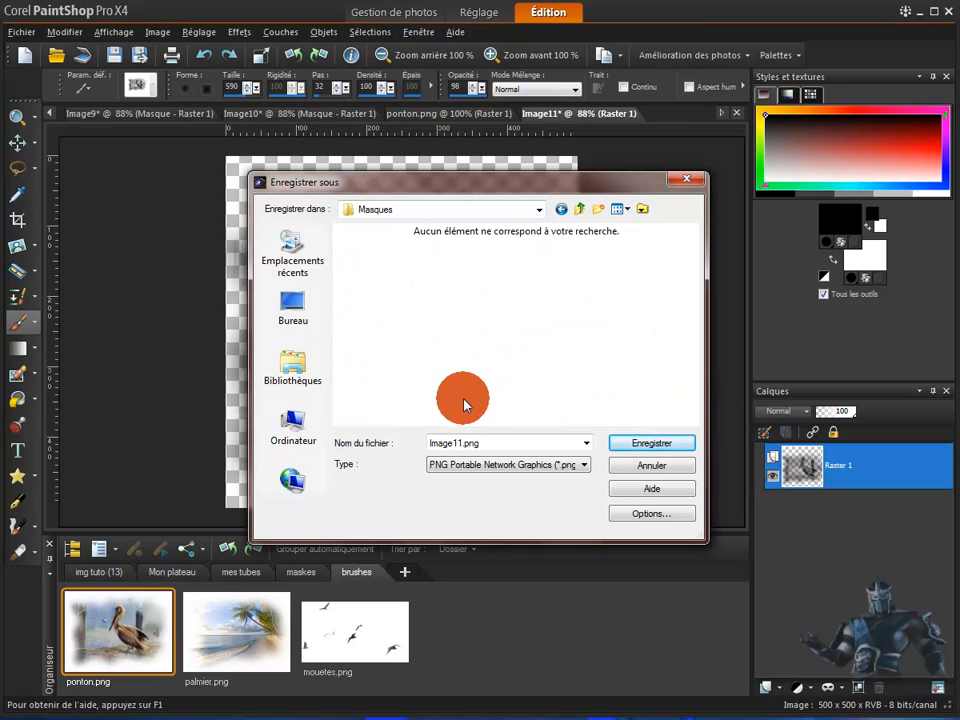
Save the image in the Masques folder as Image11.jpg in JPG JPEG format, accepting the merge into a single-layer image.
click(585, 466)
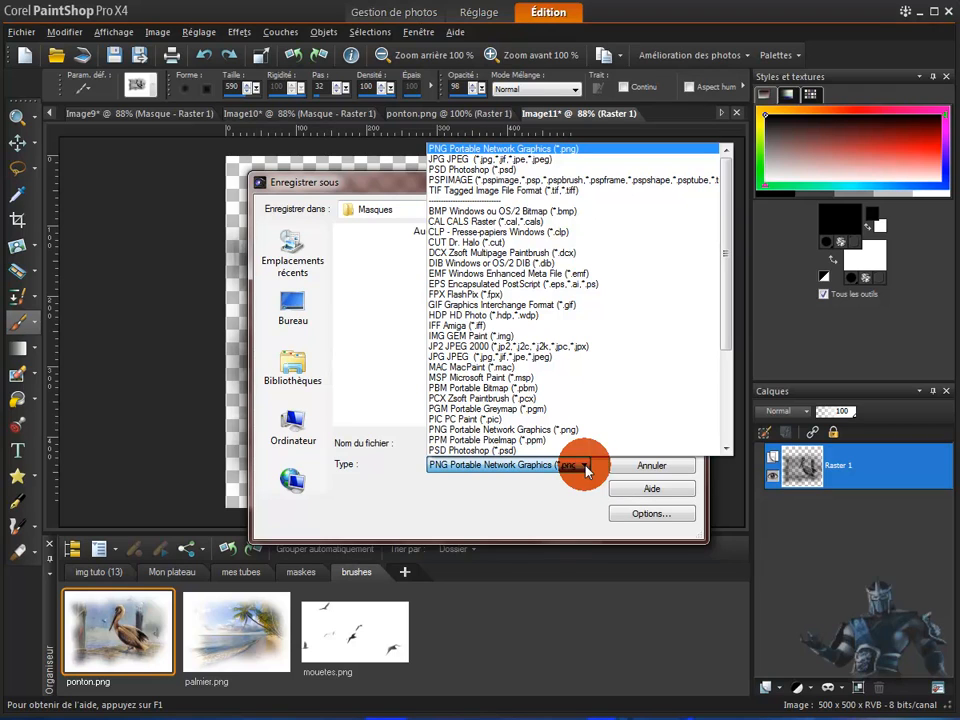
click(560, 158)
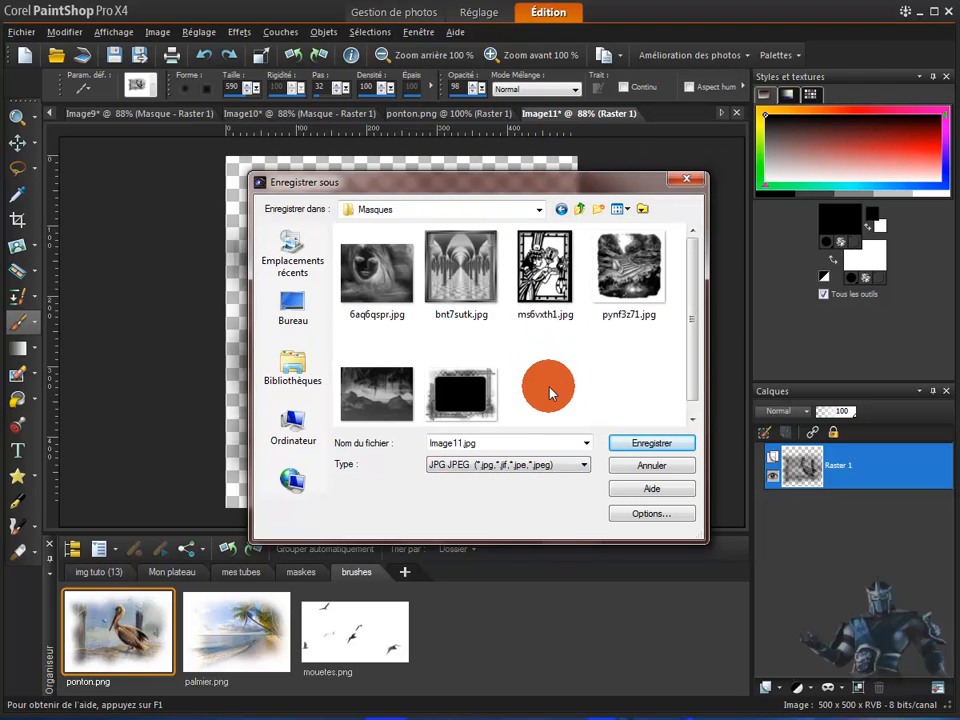
click(655, 444)
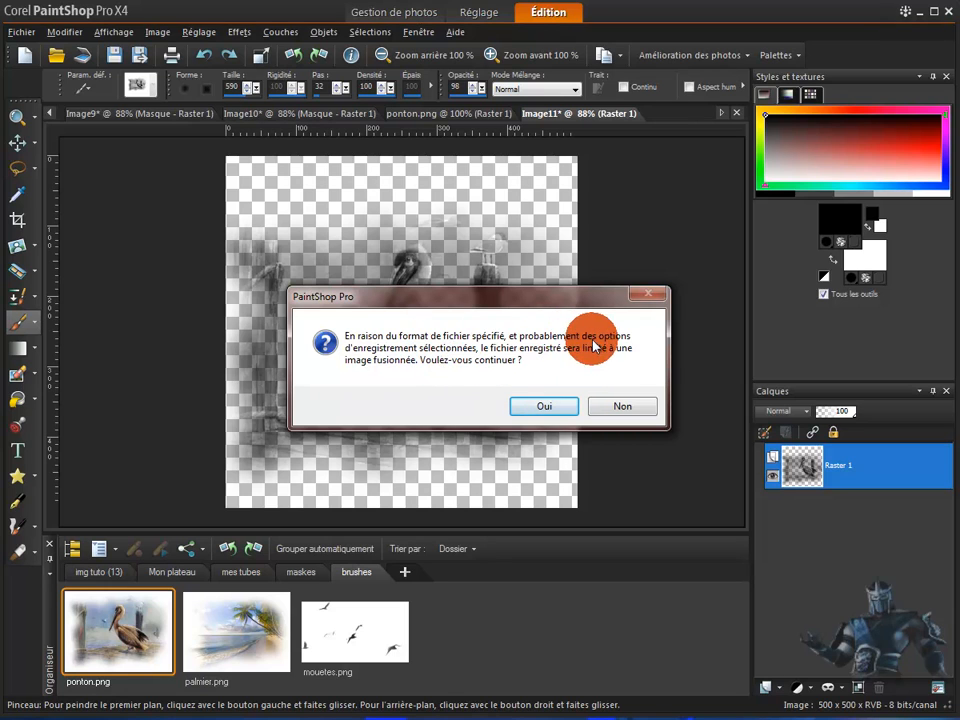
click(545, 406)
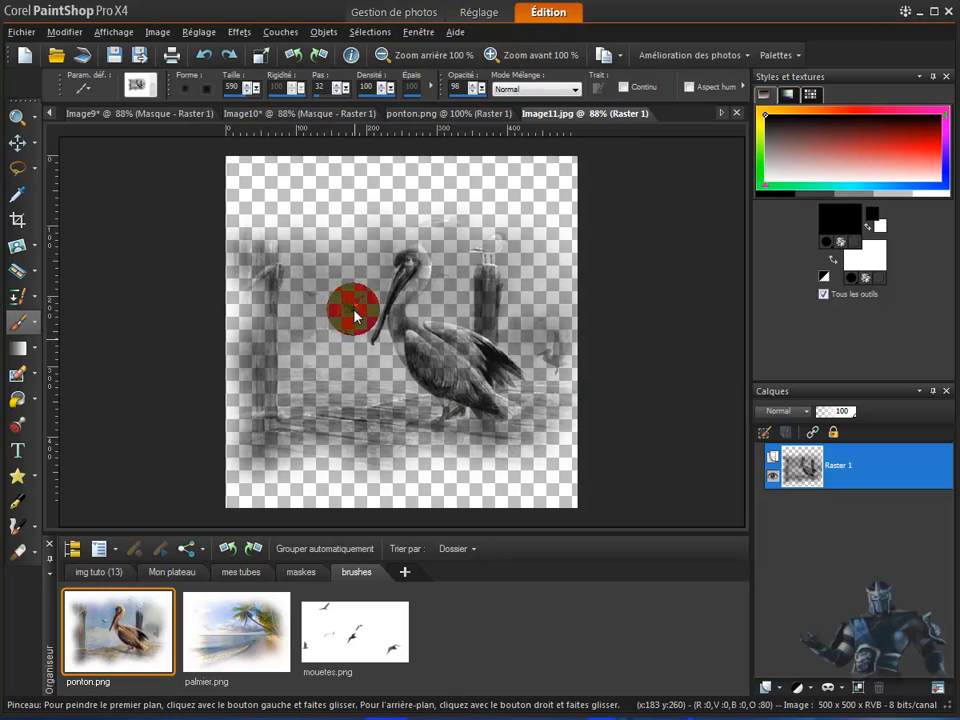
Create a new 500 × 500 pixel transparent raster image and fill it entirely with black using the Pot de peinture tool.
click(24, 56)
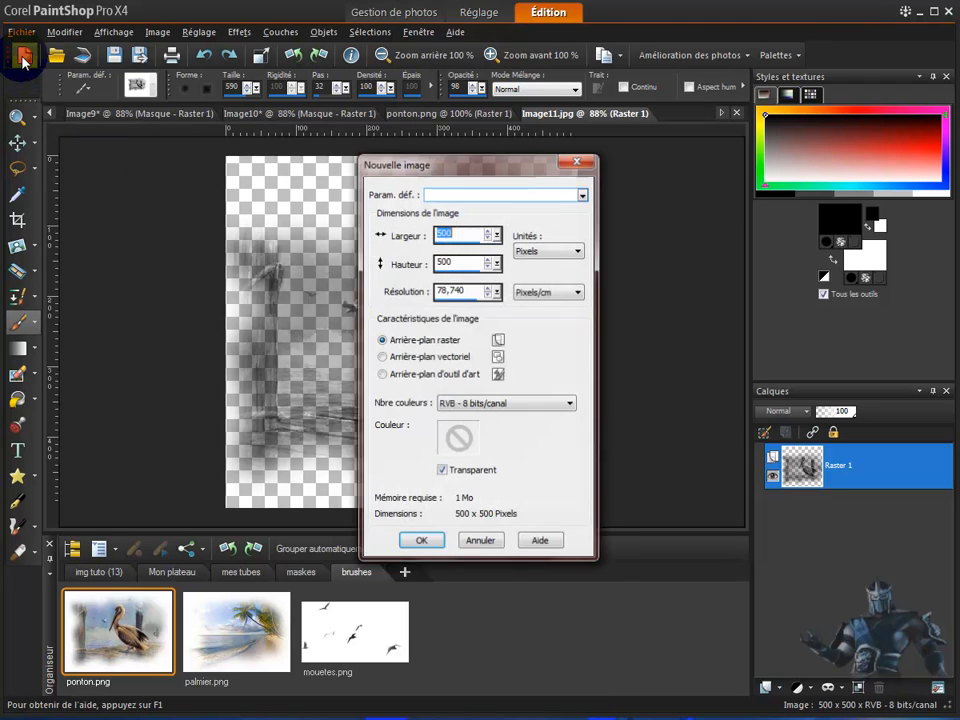
click(421, 541)
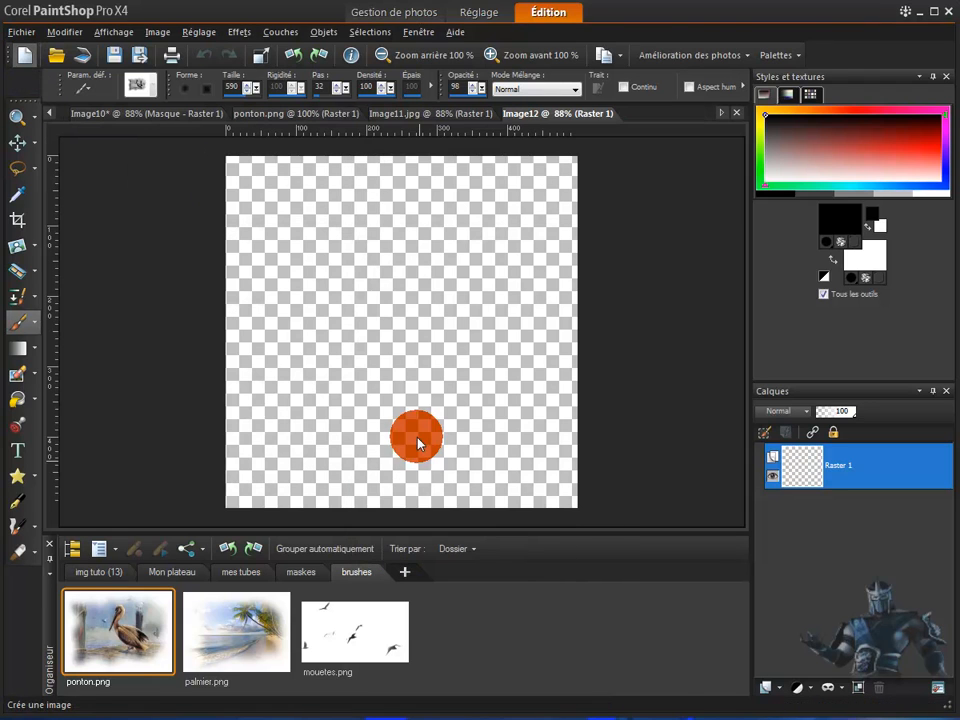
click(17, 398)
click(259, 370)
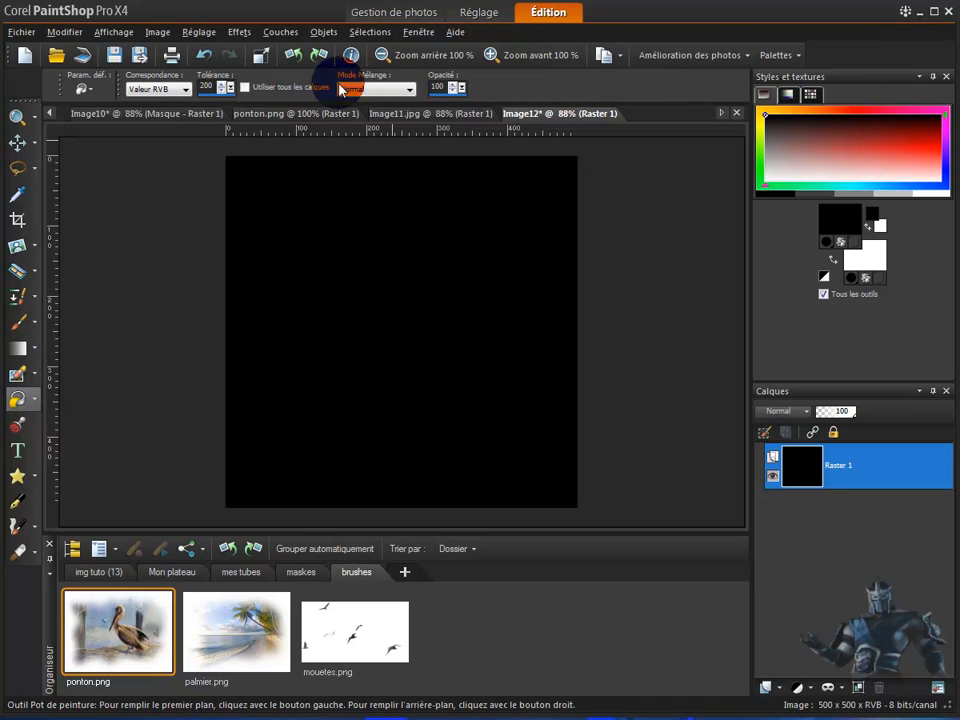
Load the Image11 mask from disk onto the black layer from Luminance d'origine, with Masque Masquer tout and without inverted transparency.
click(275, 33)
mouse_move(390, 366)
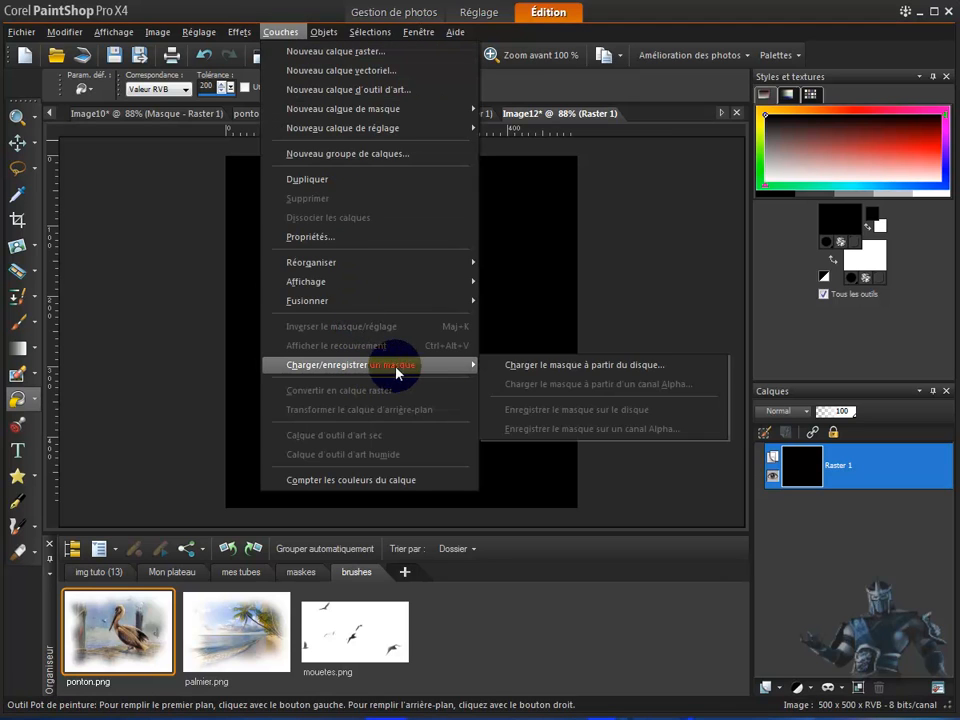
click(540, 371)
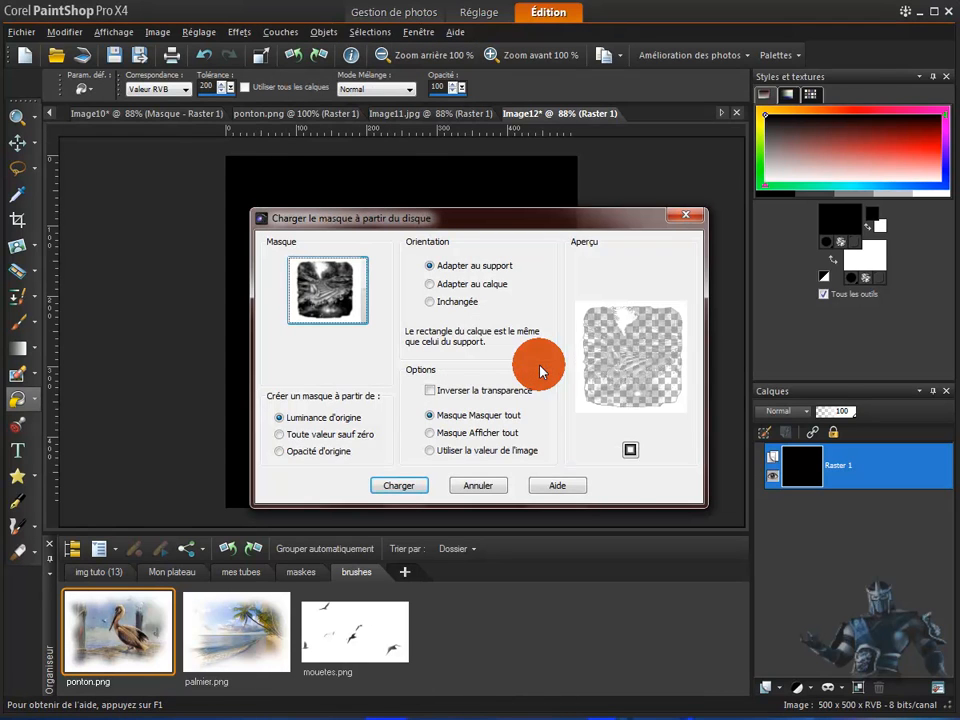
click(343, 285)
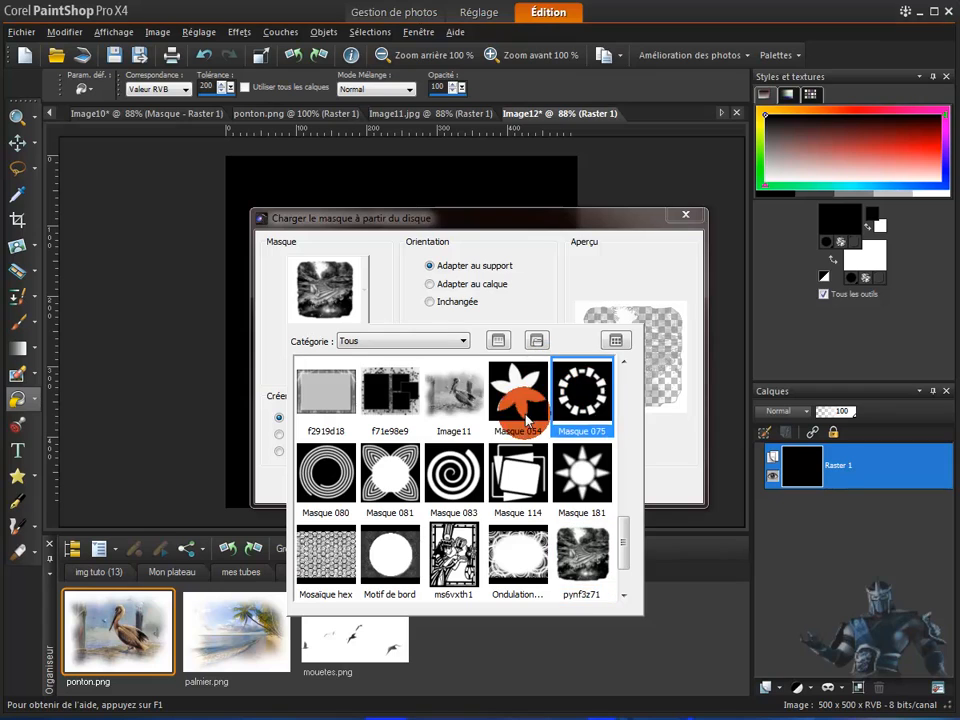
click(453, 416)
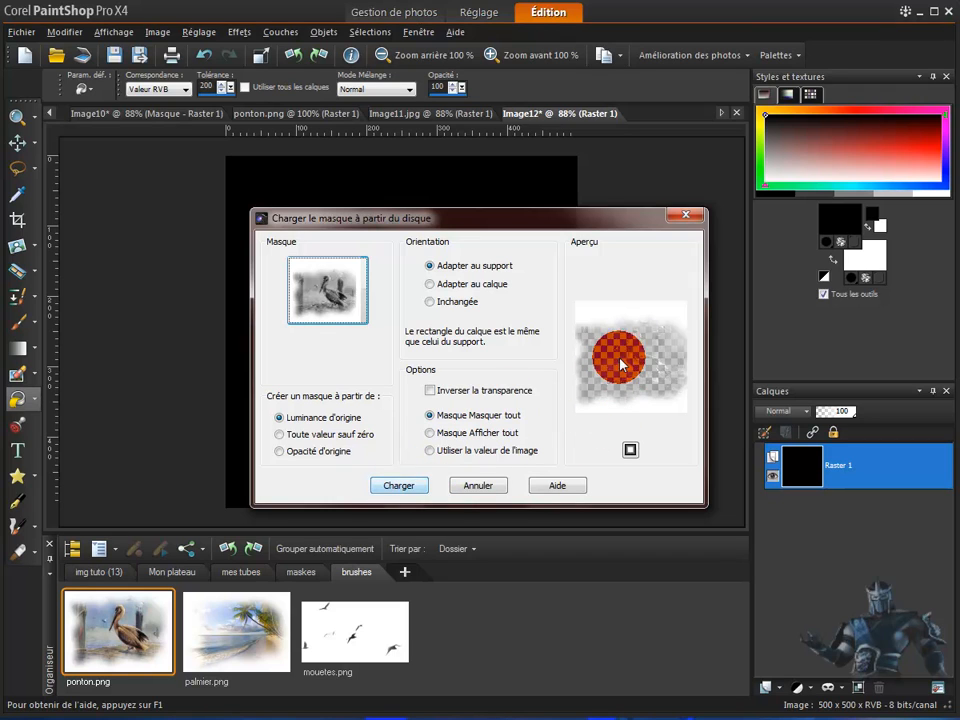
click(399, 485)
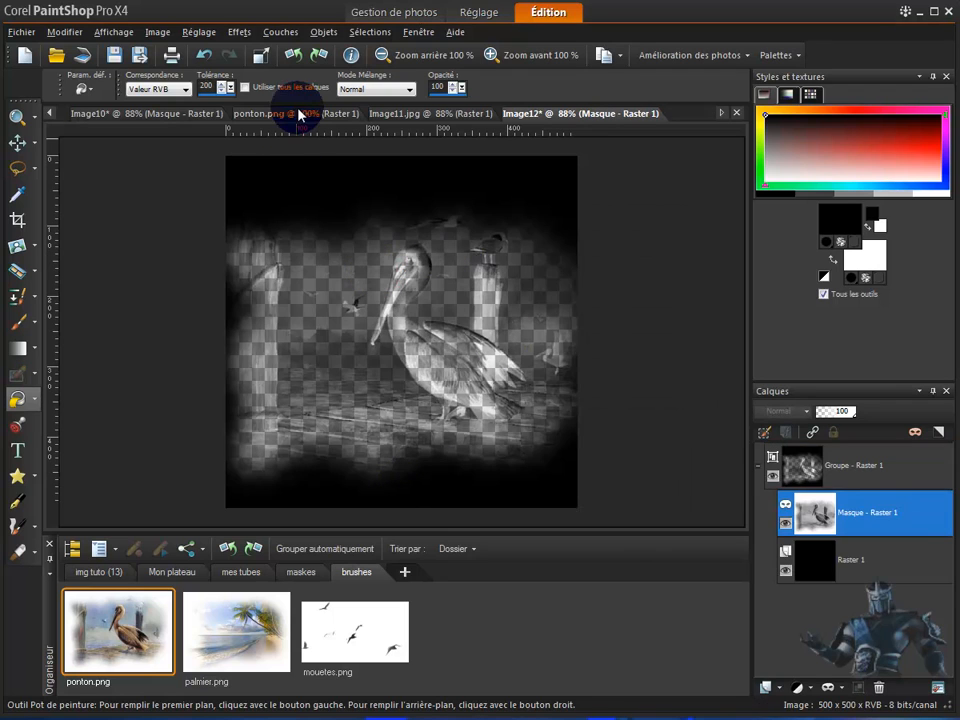
Undo the loaded mask and reload Image11 from Luminance d'origine with Inverser la transparence, Masque Masquer tout and Adapter au calque.
click(197, 55)
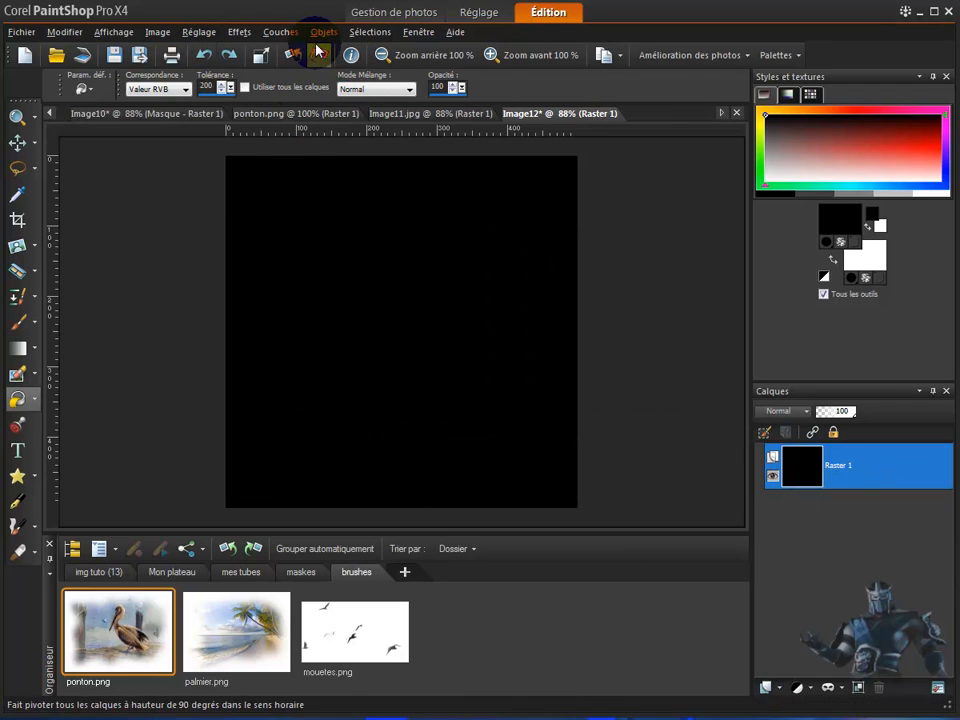
click(281, 32)
mouse_move(470, 365)
click(540, 365)
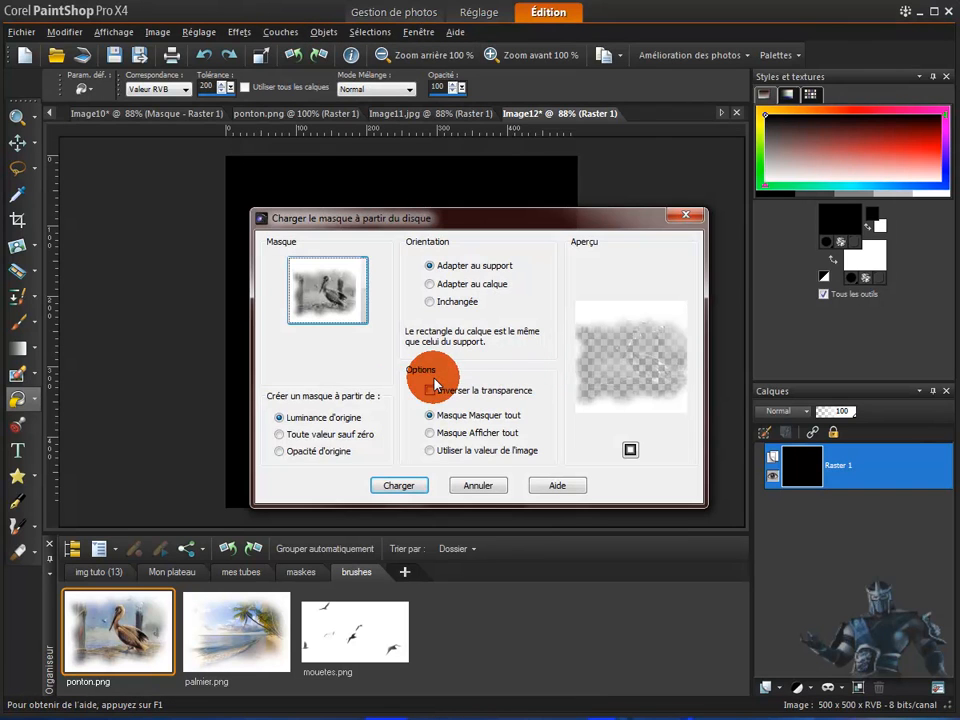
click(280, 435)
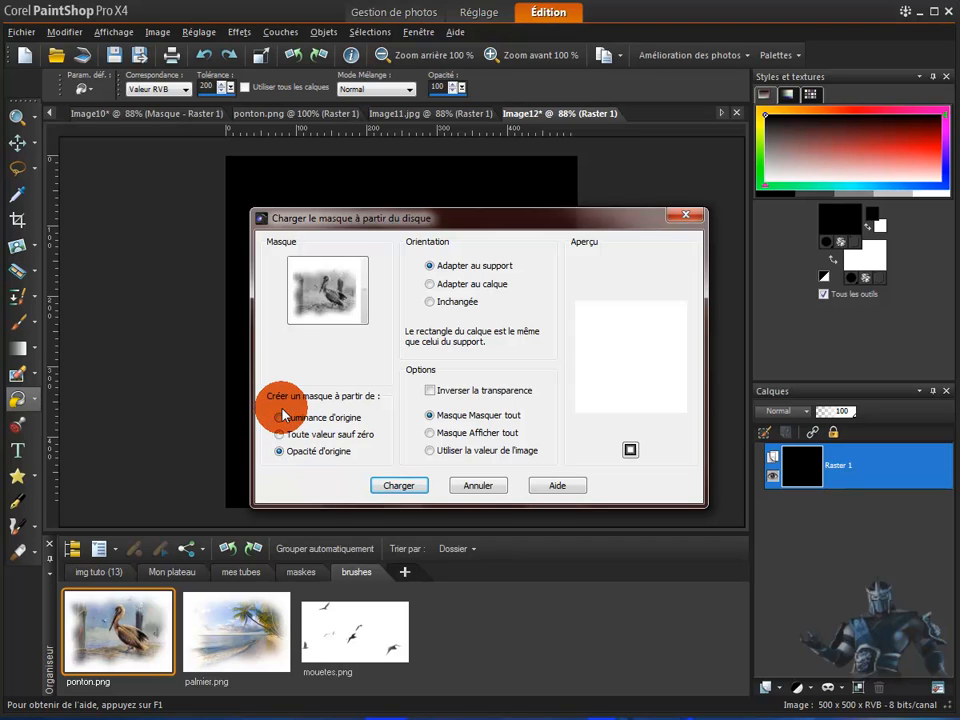
click(280, 418)
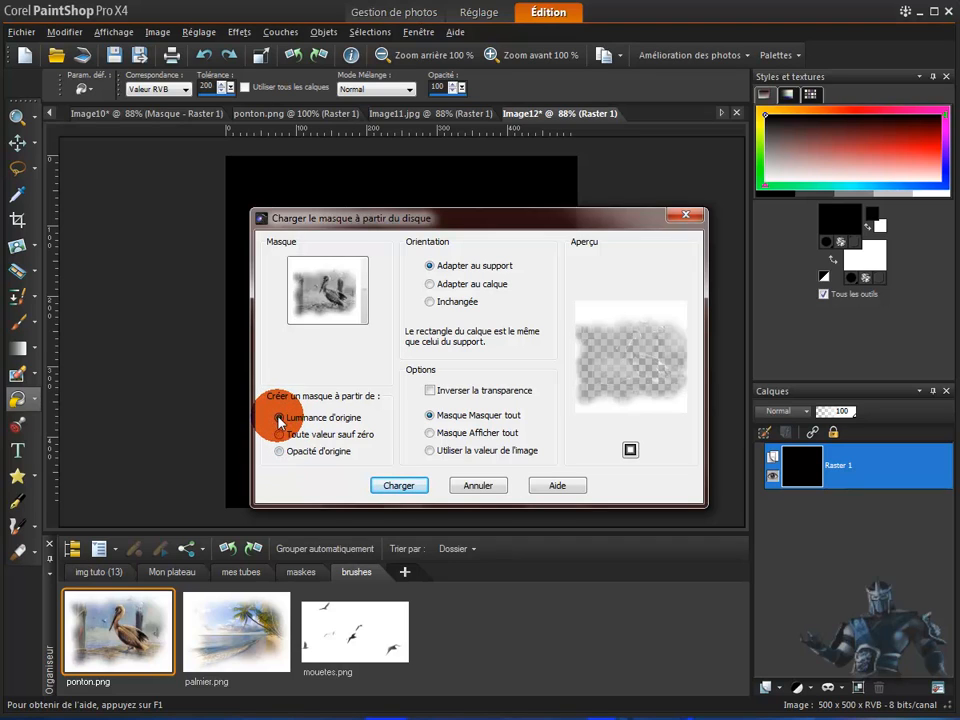
click(431, 391)
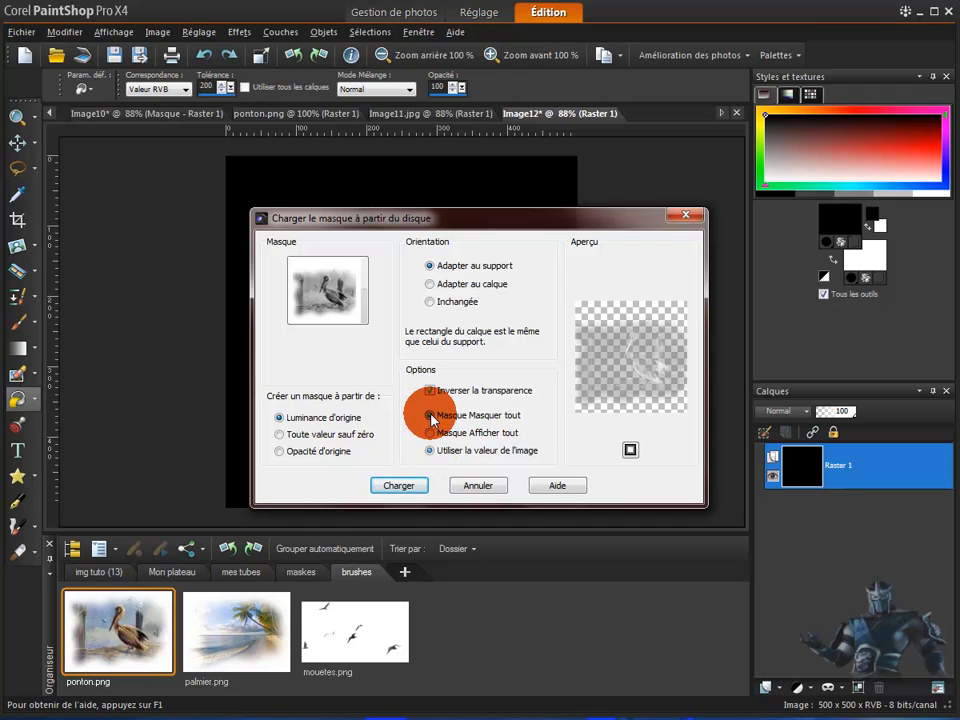
click(430, 266)
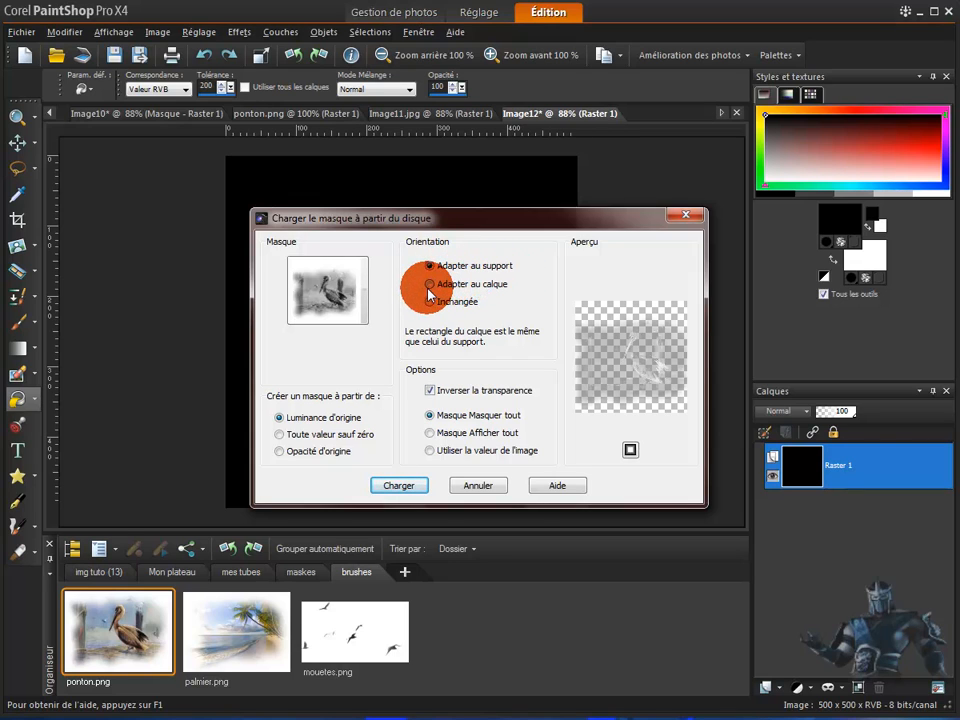
click(431, 285)
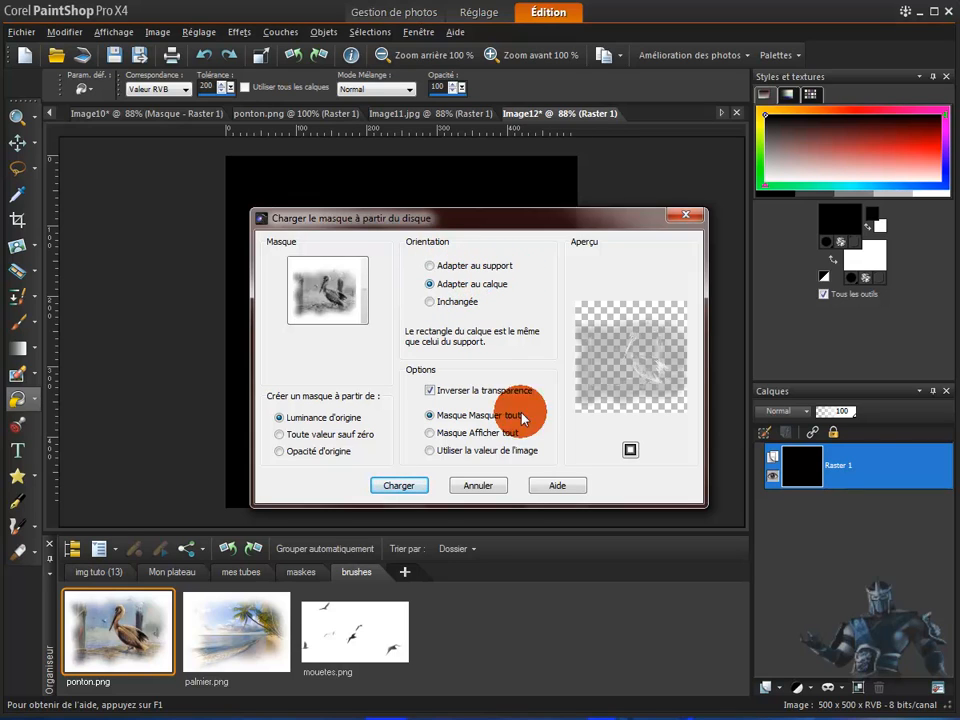
click(405, 487)
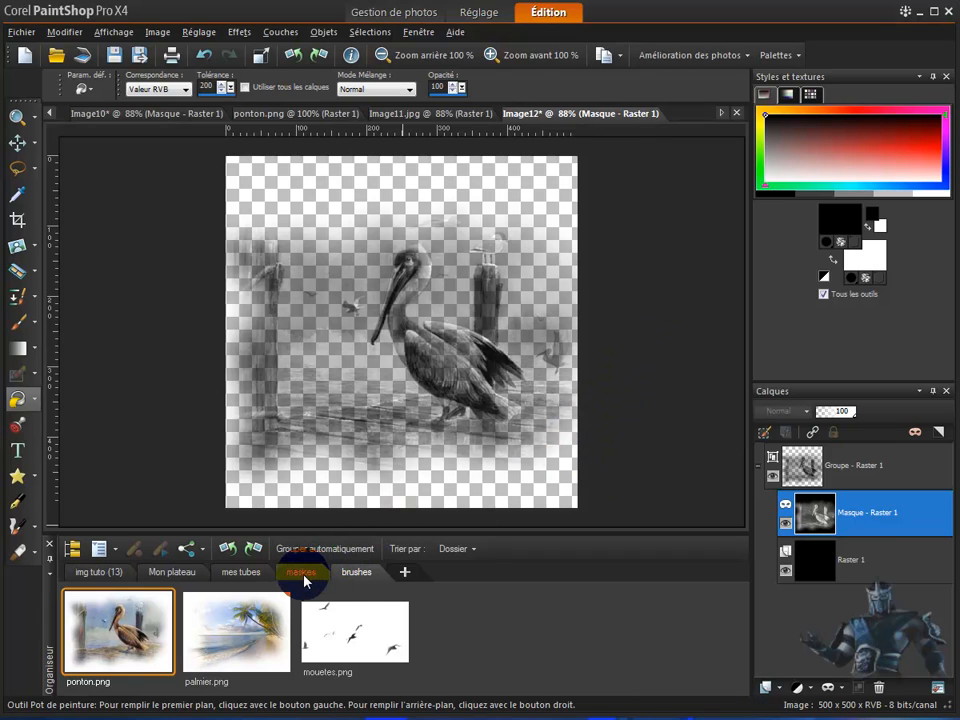
Open Bouquet_fleurs.png from the mes tubes image collection for editing.
click(364, 579)
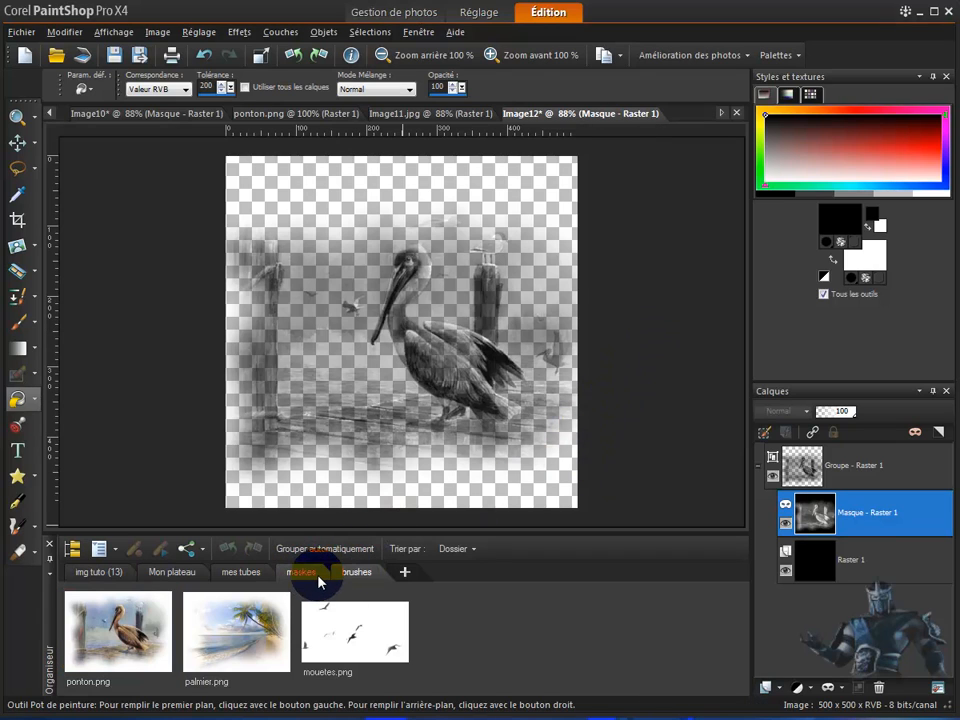
click(262, 575)
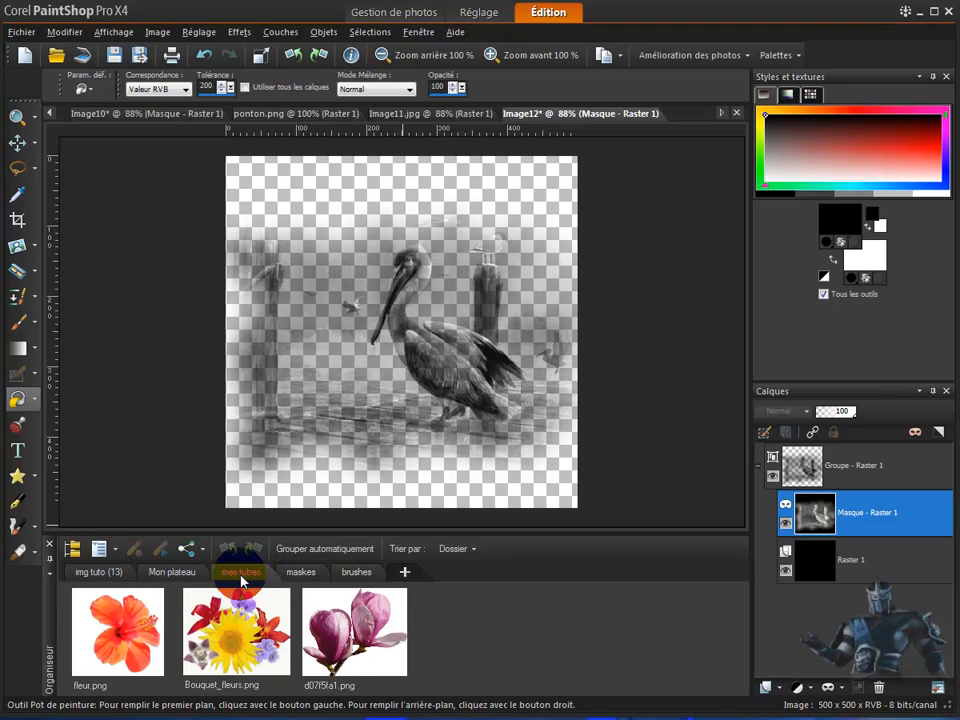
click(222, 636)
double_click(222, 636)
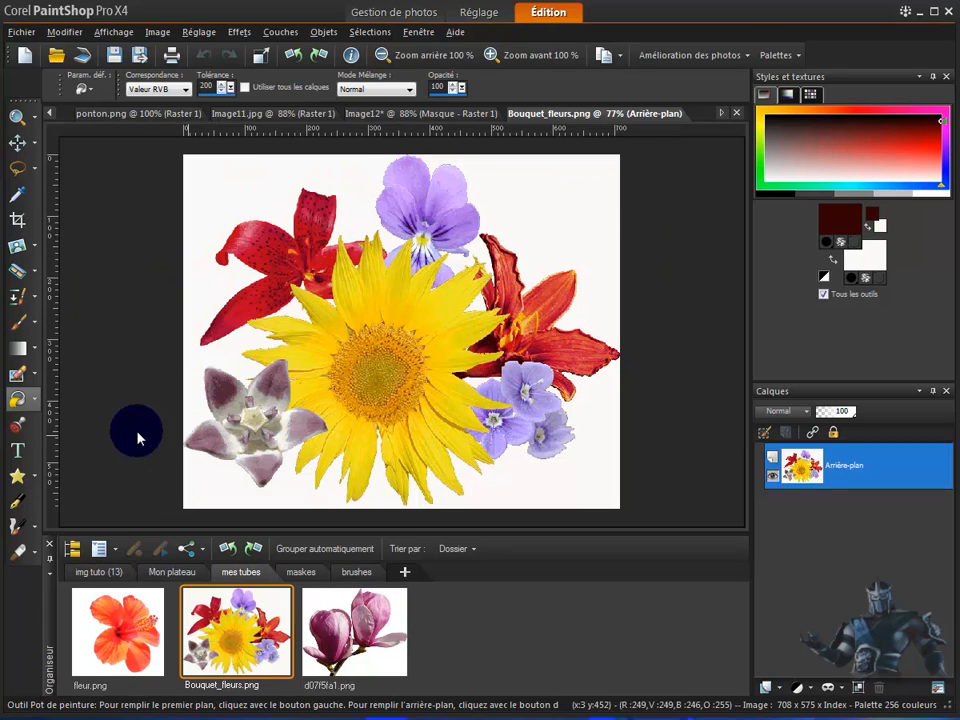
click(228, 300)
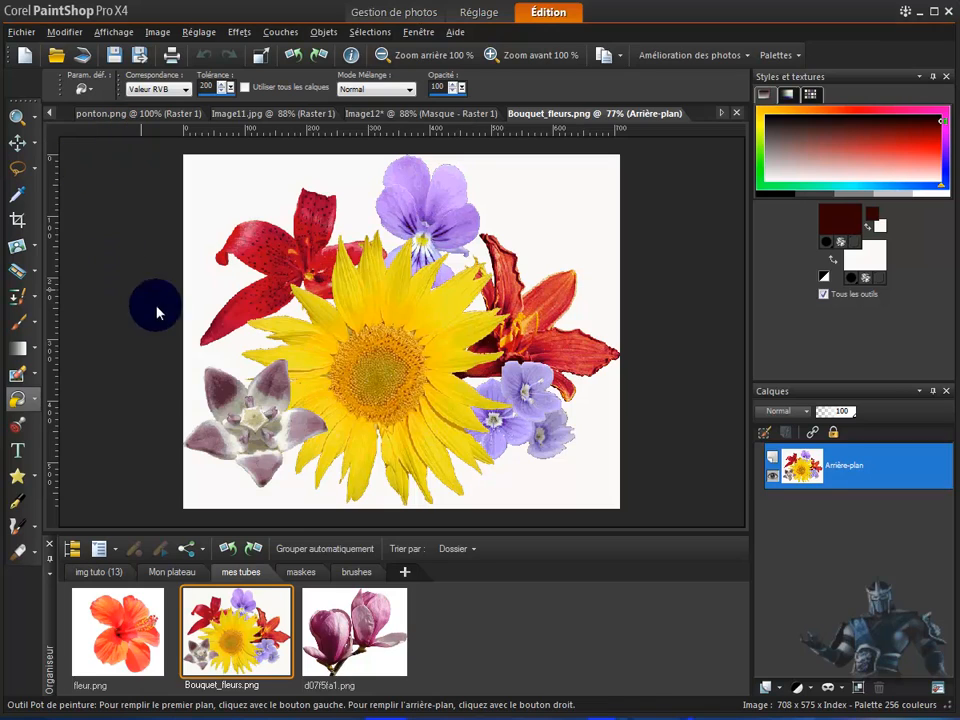
Open the seagull image mouetes.png from the brushes image collection.
click(361, 578)
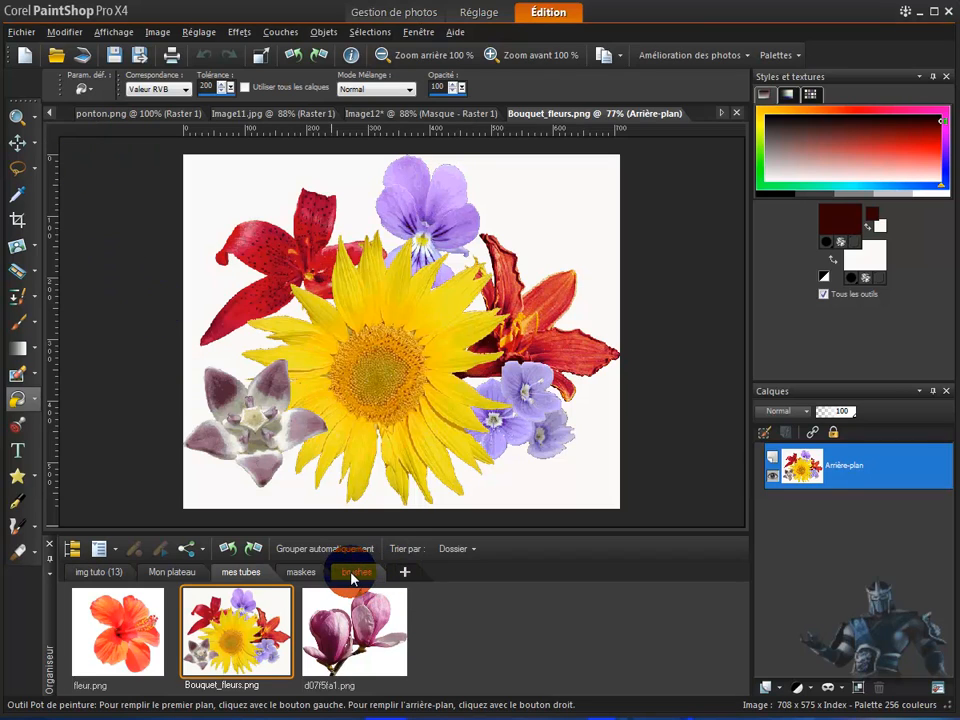
click(351, 578)
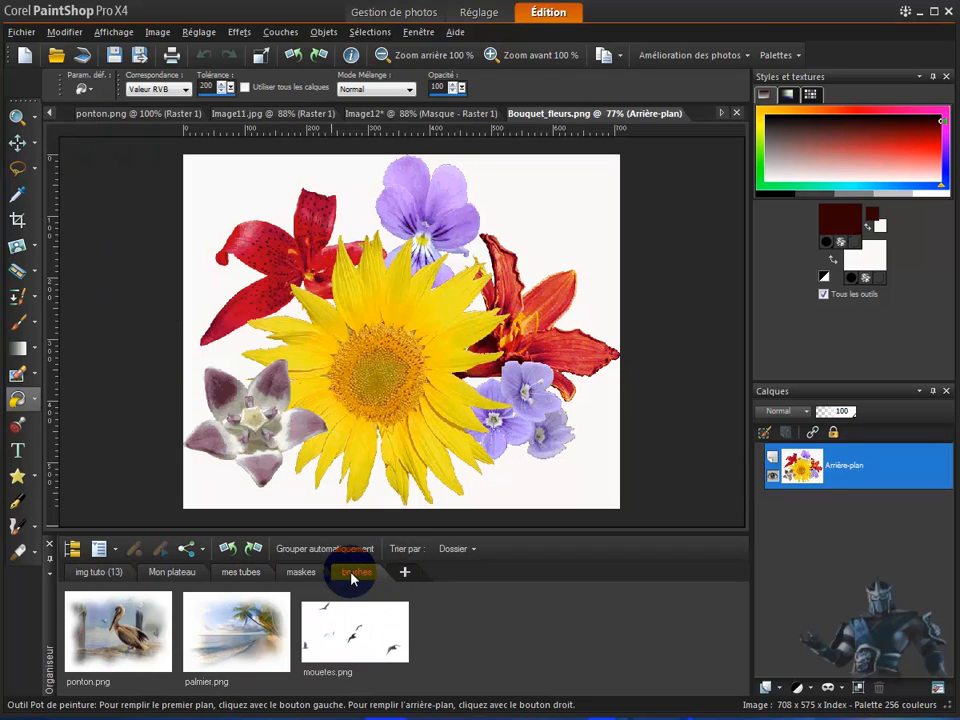
double_click(346, 645)
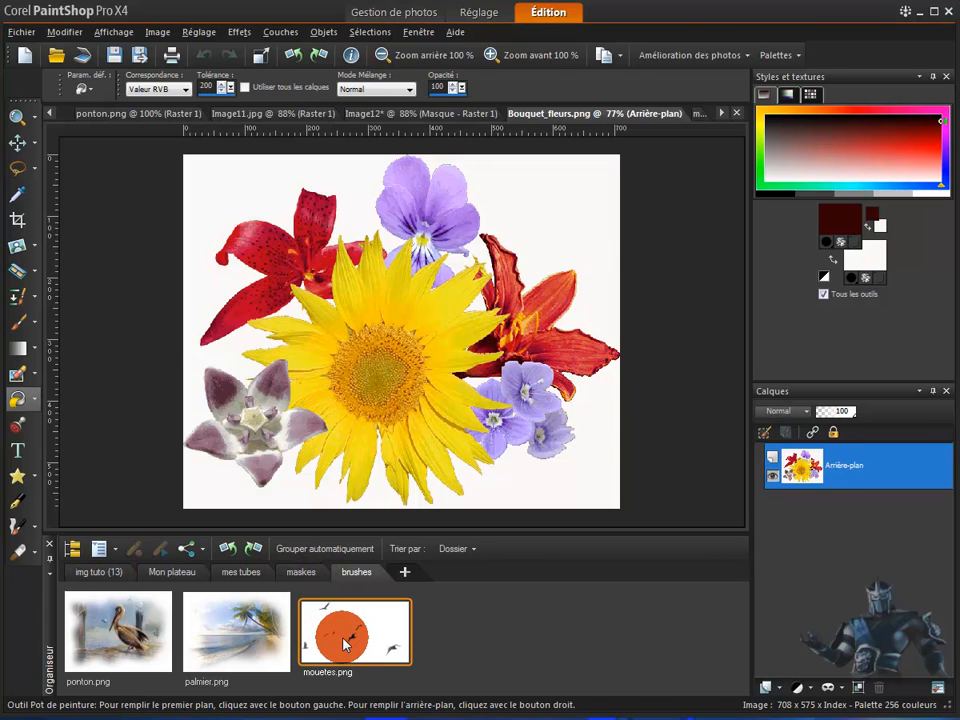
Start exporting the seagull image as a custom brush (Pinceau personnalisé).
click(17, 38)
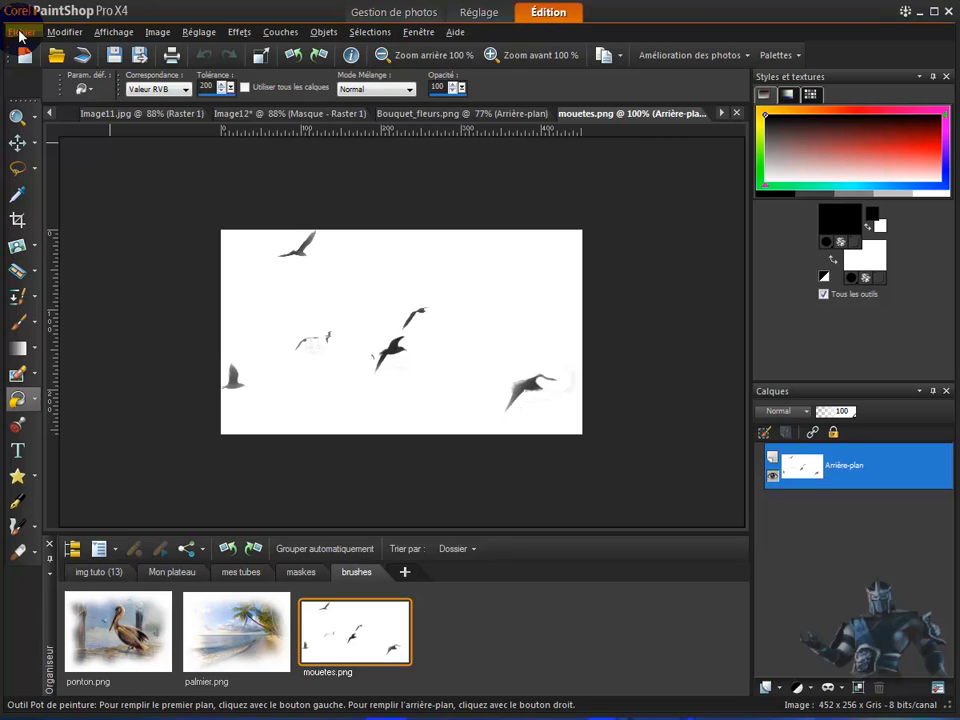
click(20, 36)
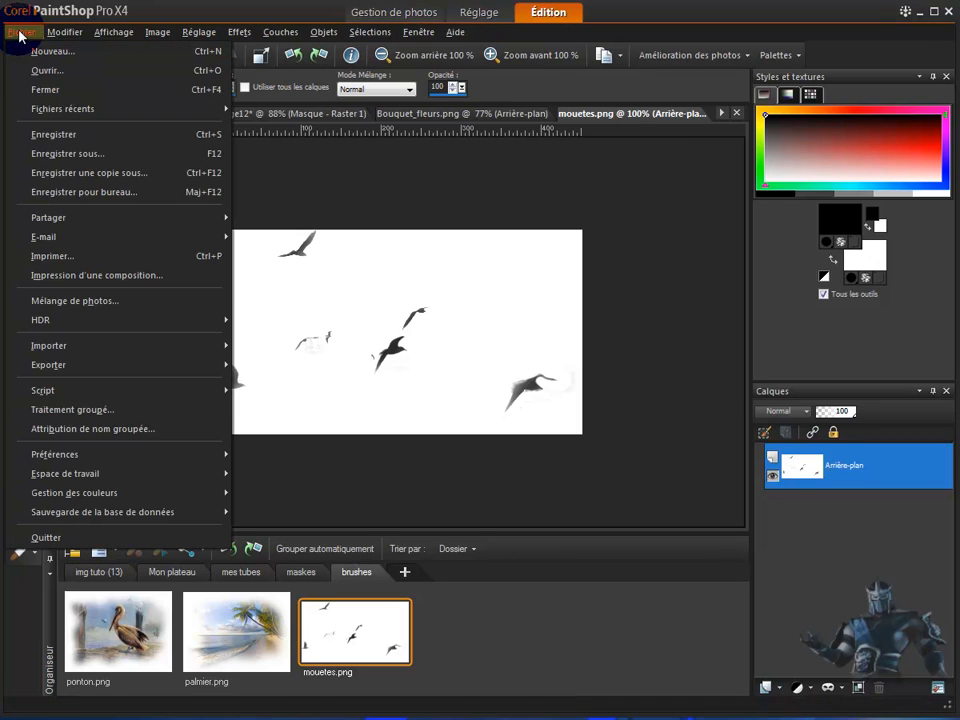
mouse_move(58, 370)
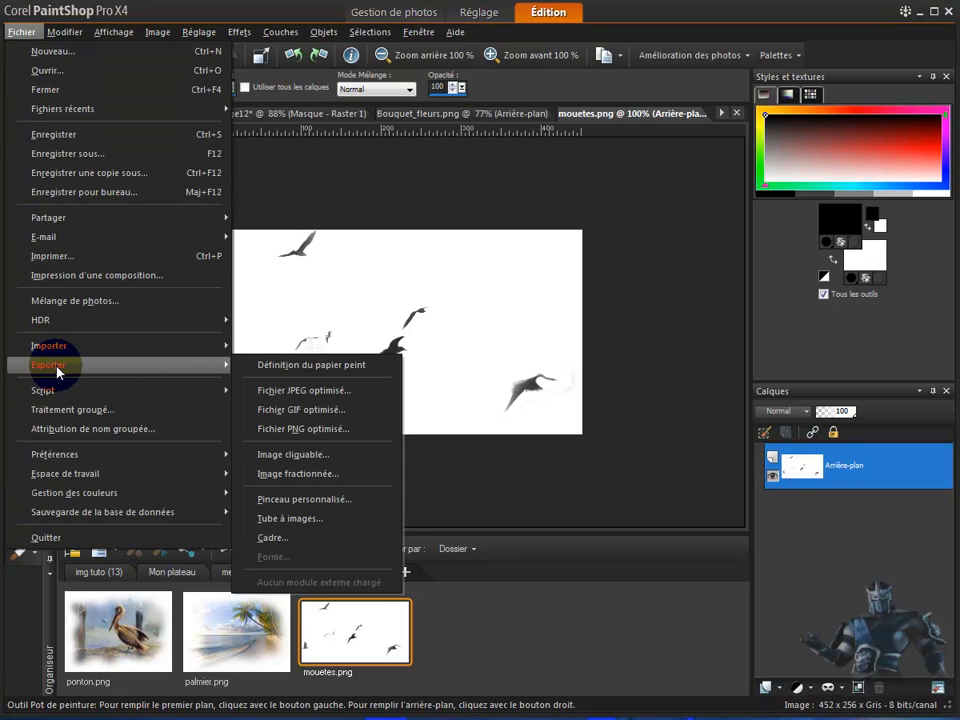
click(320, 505)
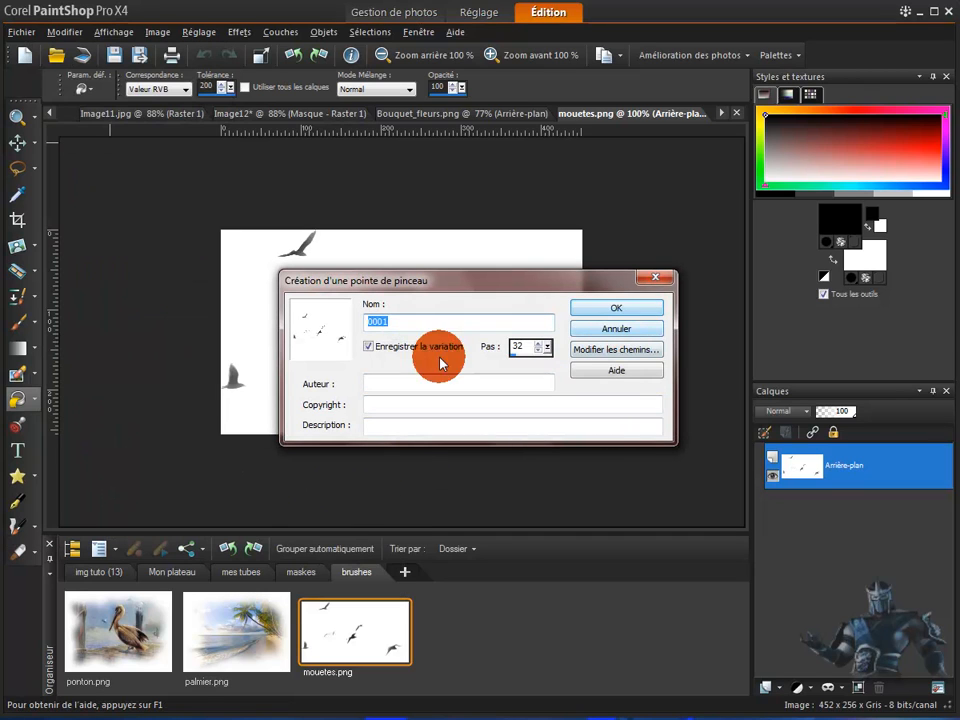
Examine the brush file locations and how an additional brush folder can be added, dismissing the folder search without choosing one.
click(621, 351)
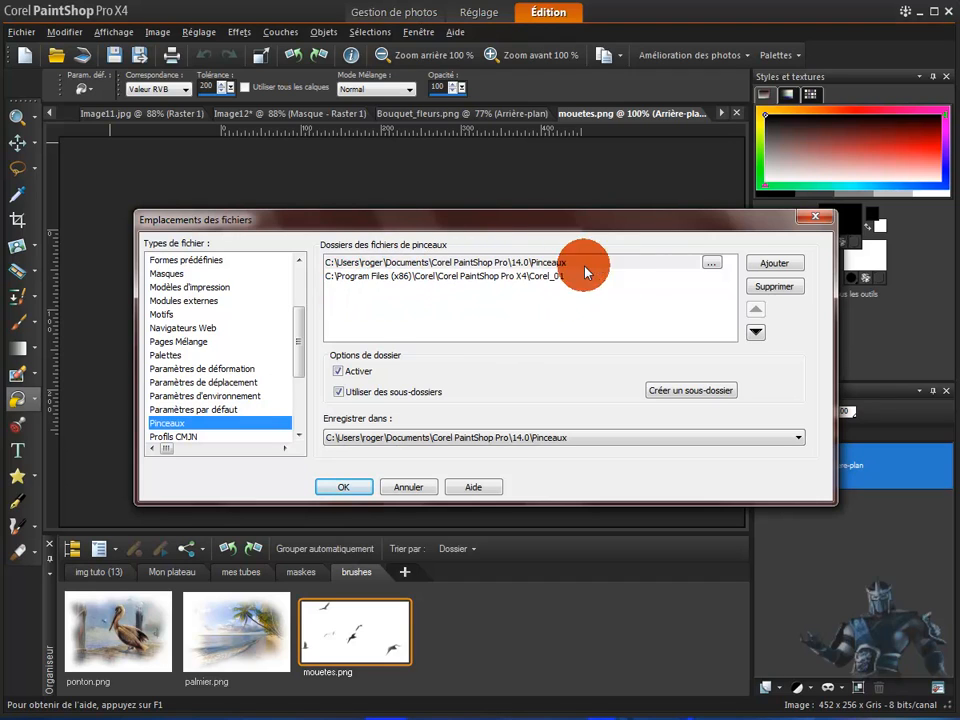
click(775, 264)
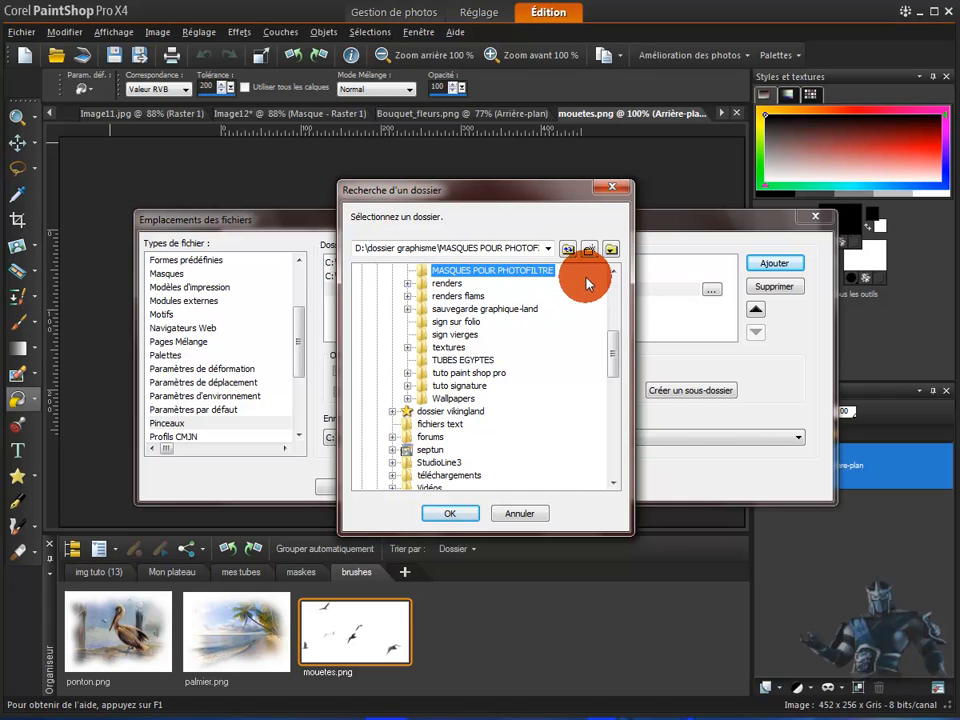
click(615, 193)
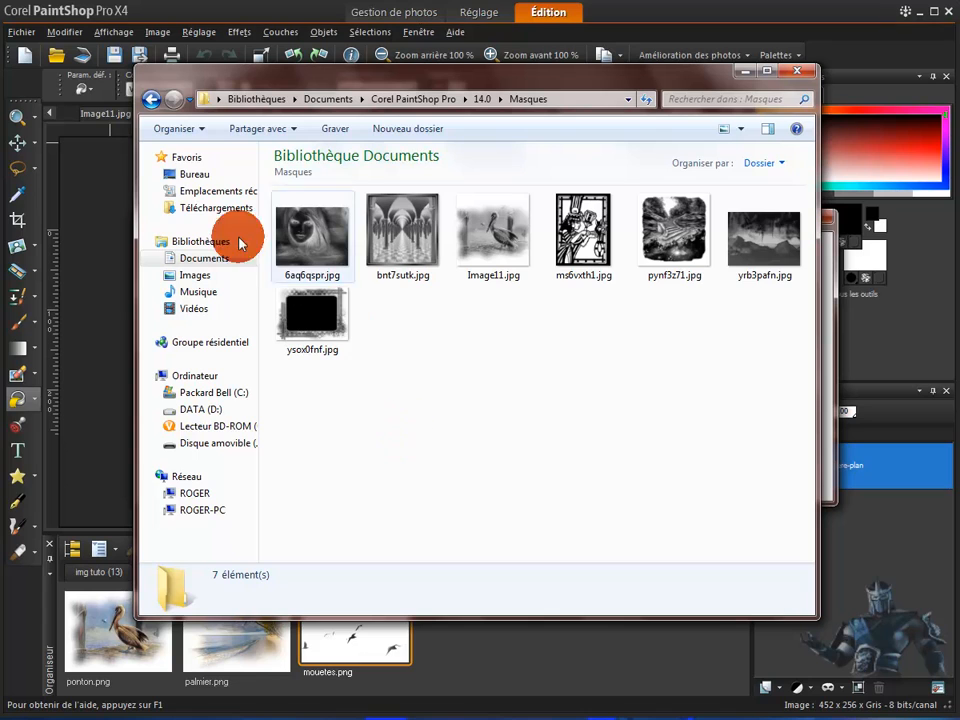
Create a new folder named Nouveau dossier in the Documents library and return to the brush file locations.
click(151, 100)
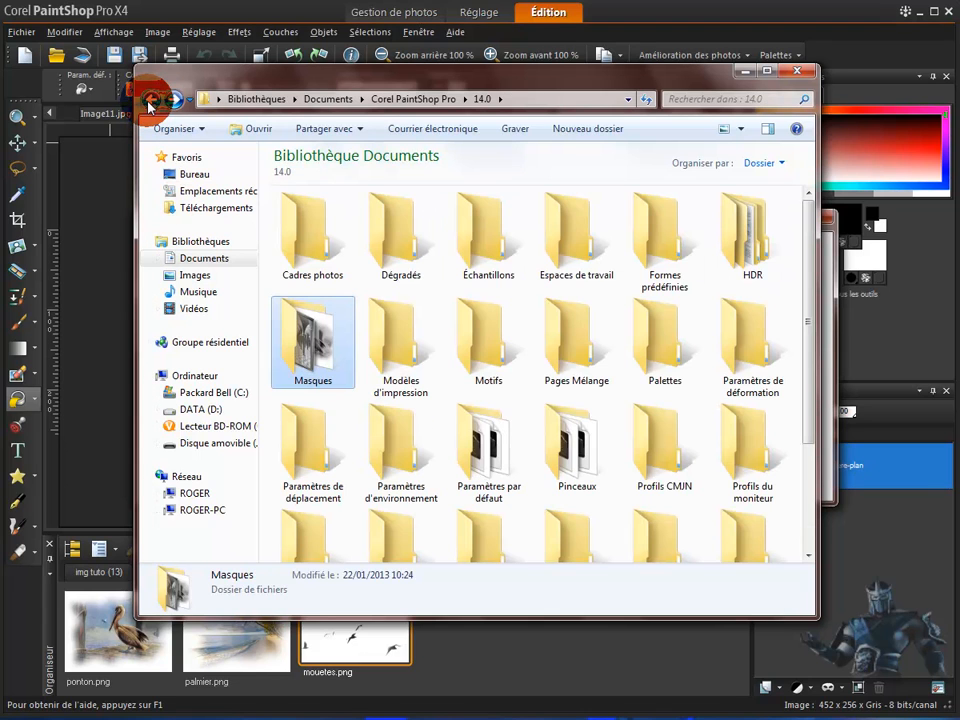
click(150, 101)
click(150, 101)
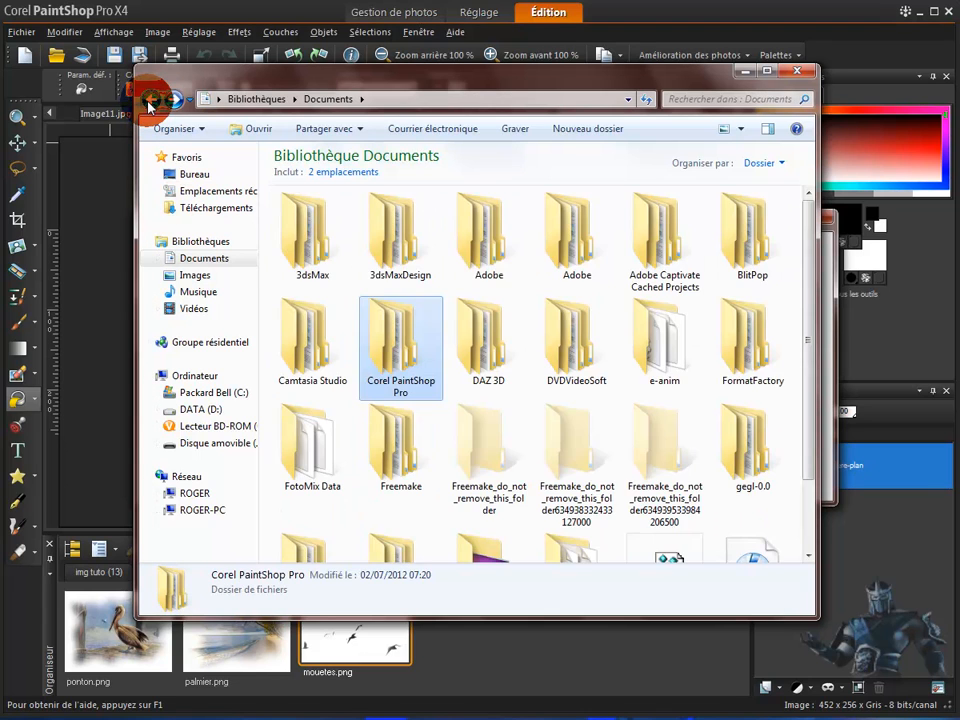
click(150, 101)
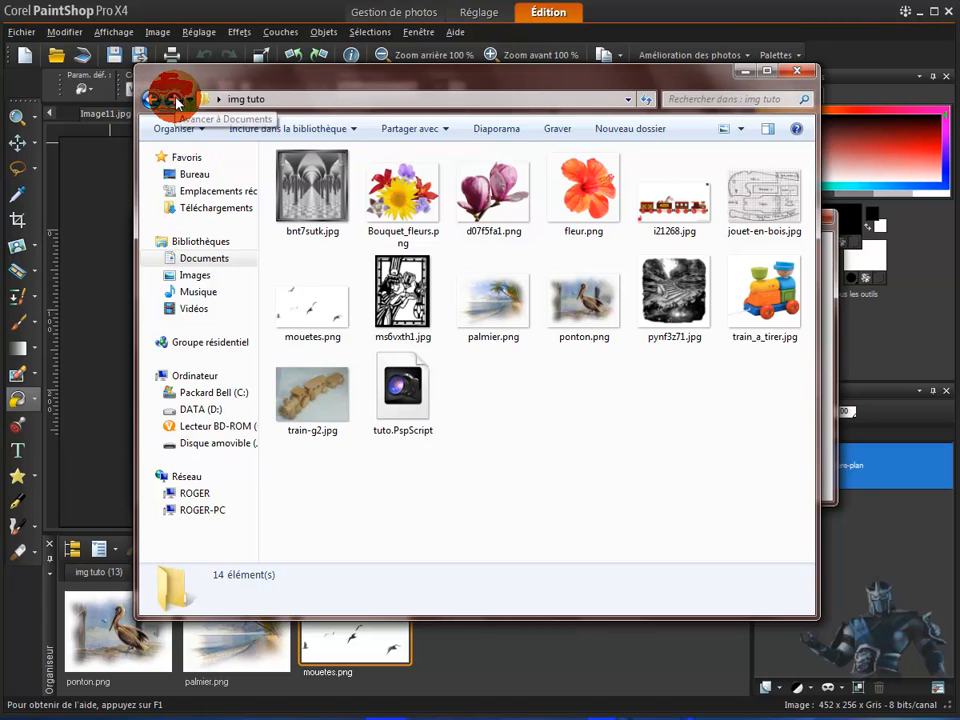
click(152, 100)
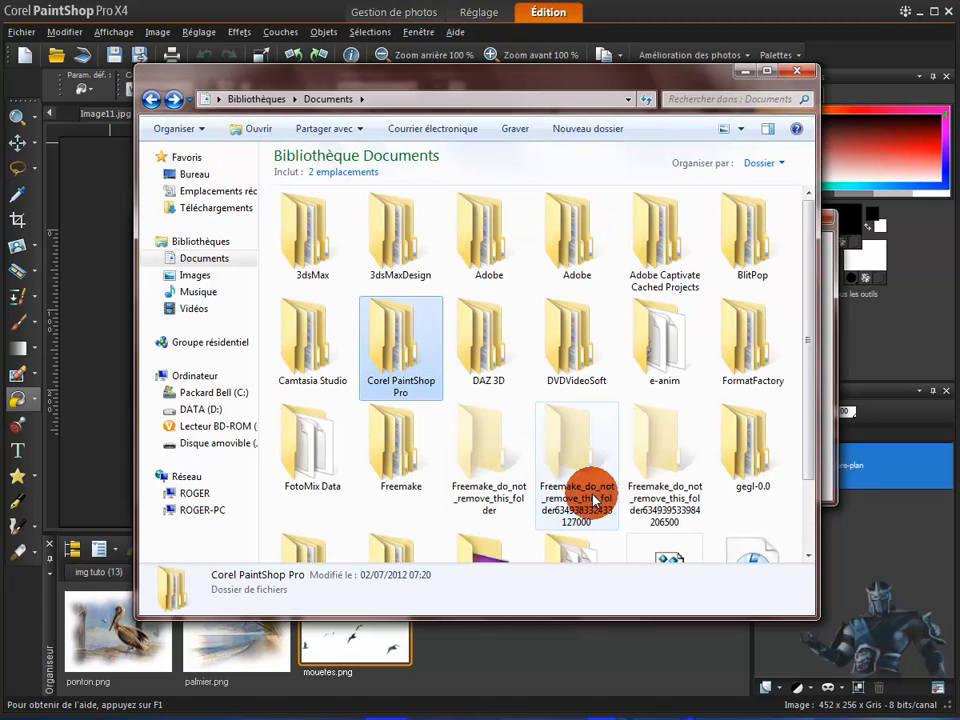
drag(808, 455, 804, 553)
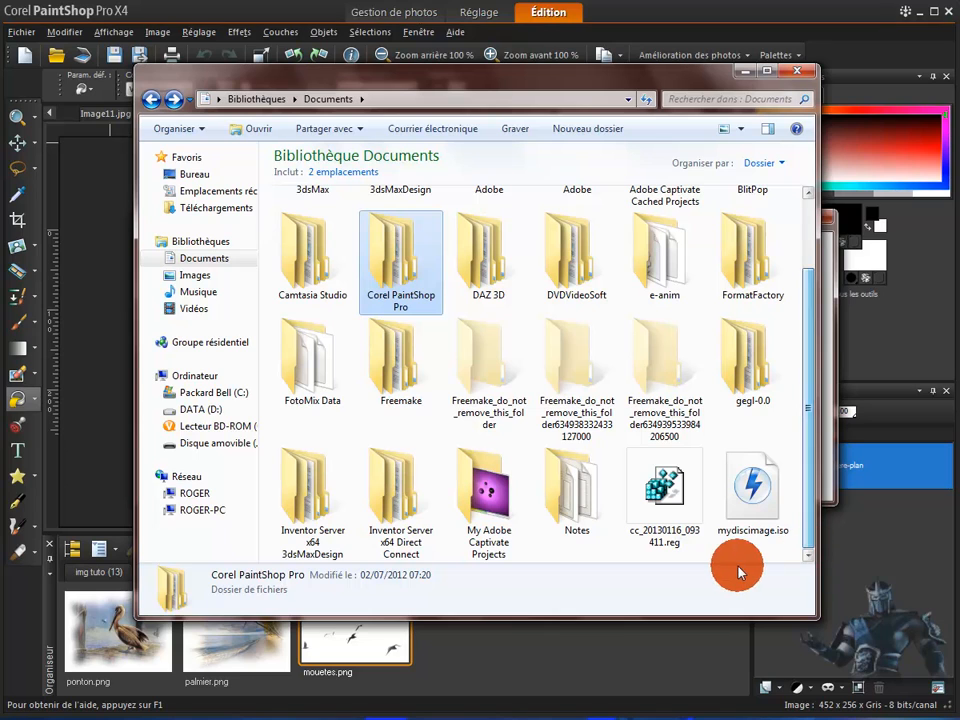
right_click(707, 470)
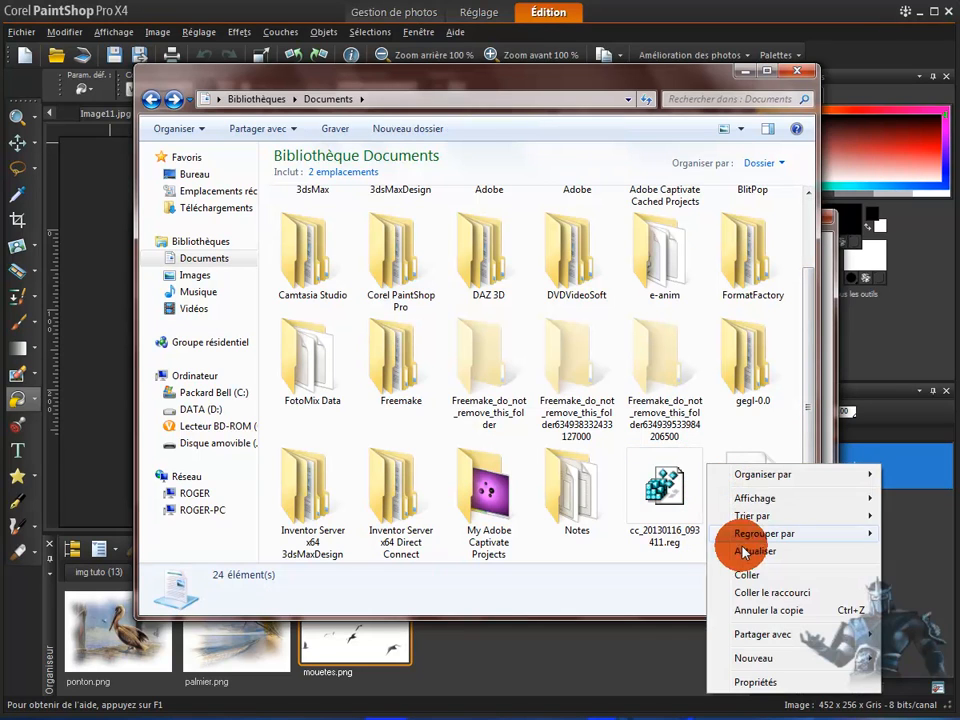
mouse_move(782, 662)
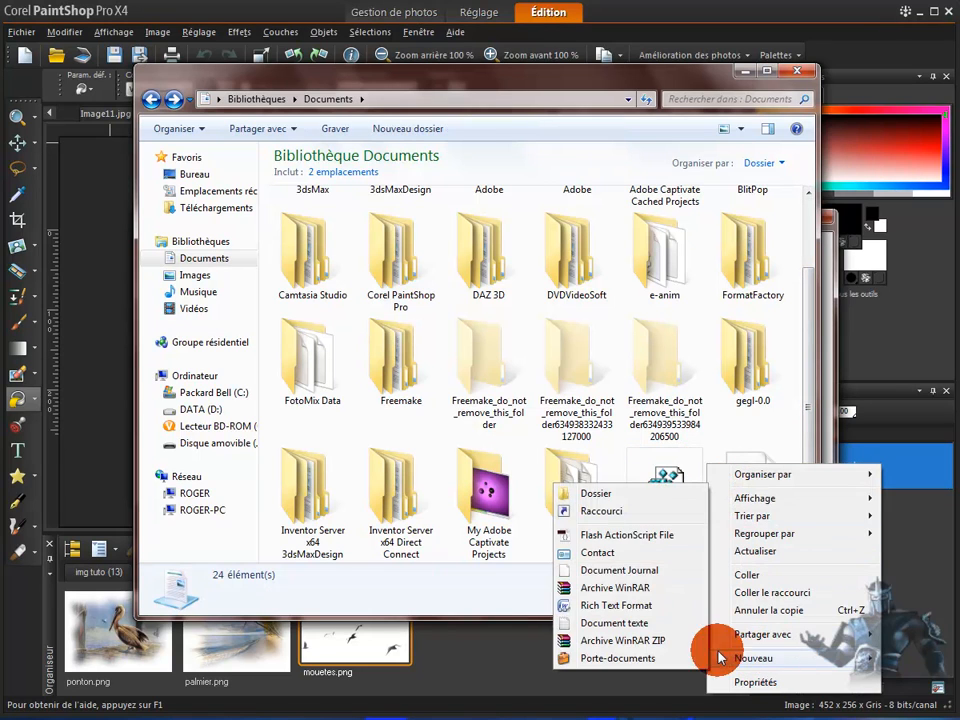
click(598, 494)
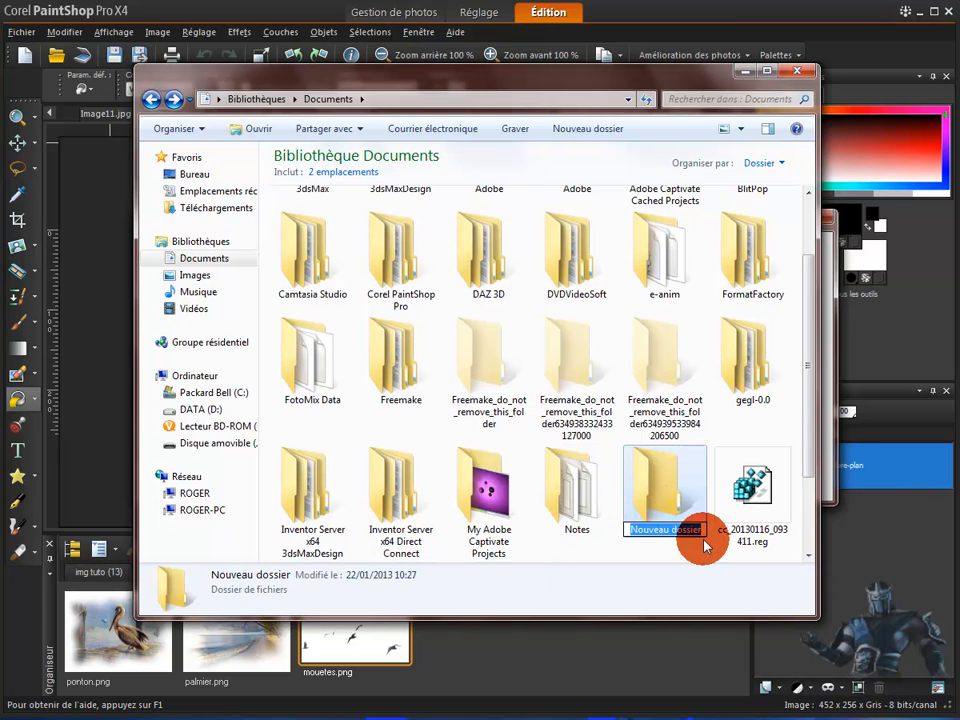
click(681, 559)
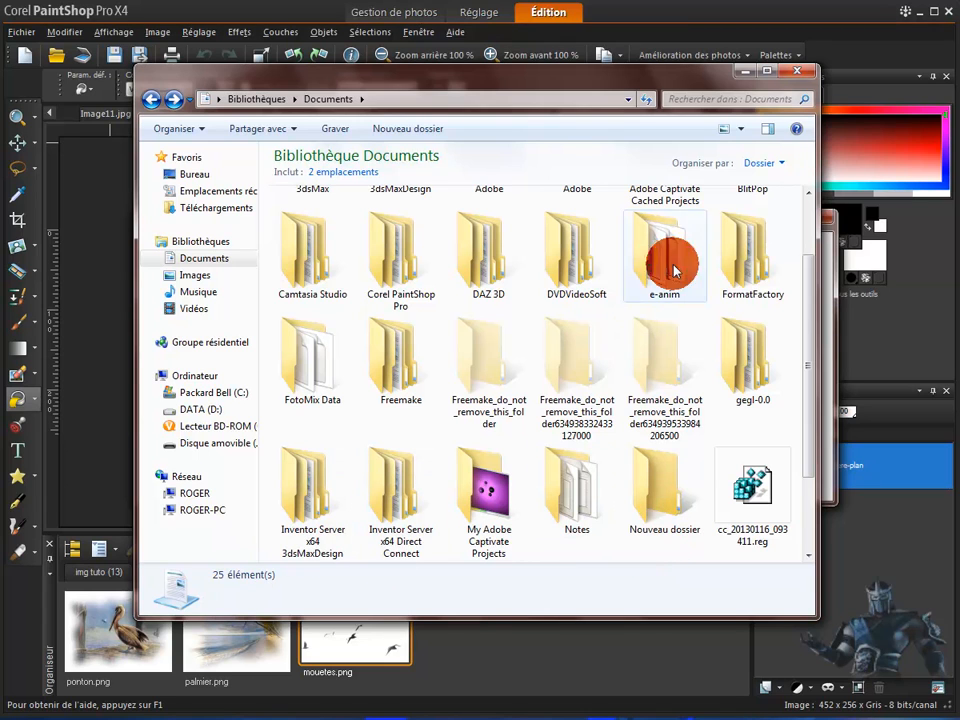
click(745, 72)
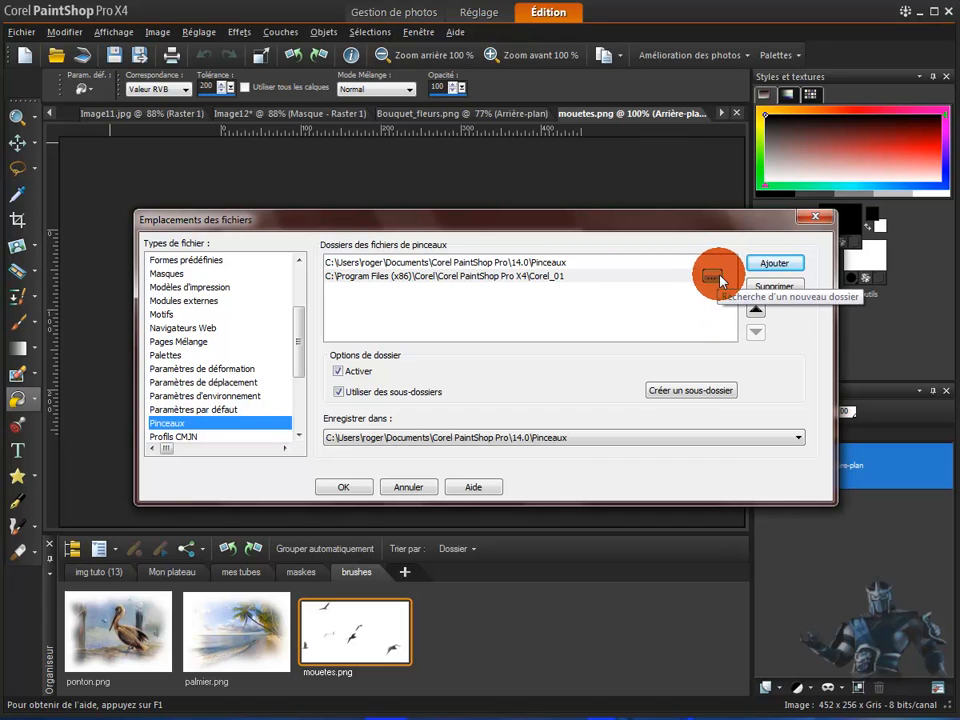
Try adding Nouveau dossier from Documents as another brush folder, cancelling the folder search and the brush export.
click(772, 265)
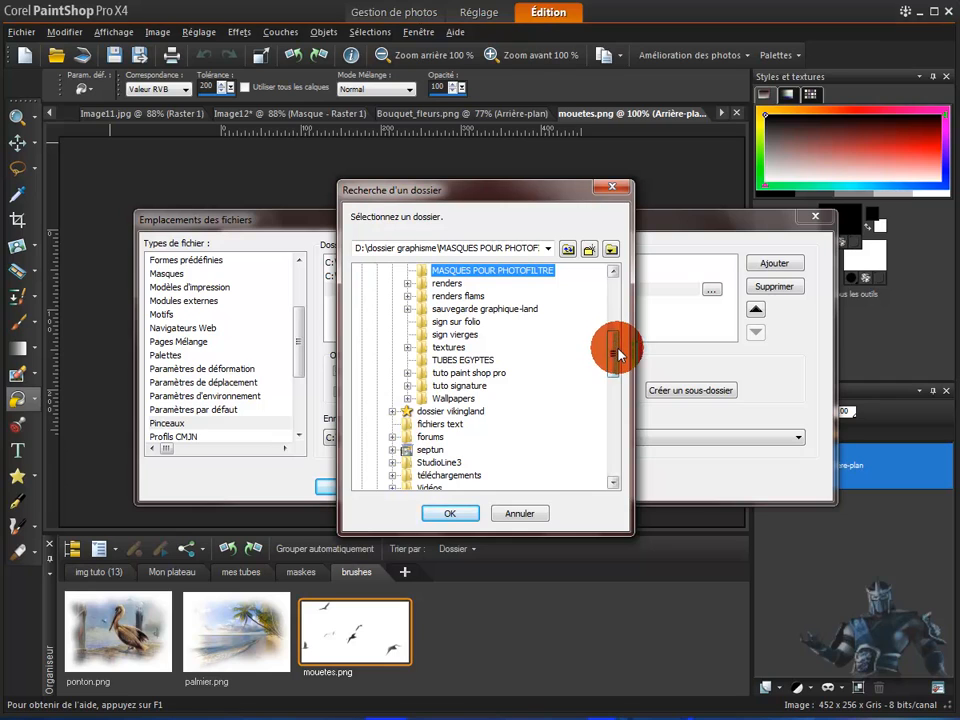
drag(613, 358, 610, 310)
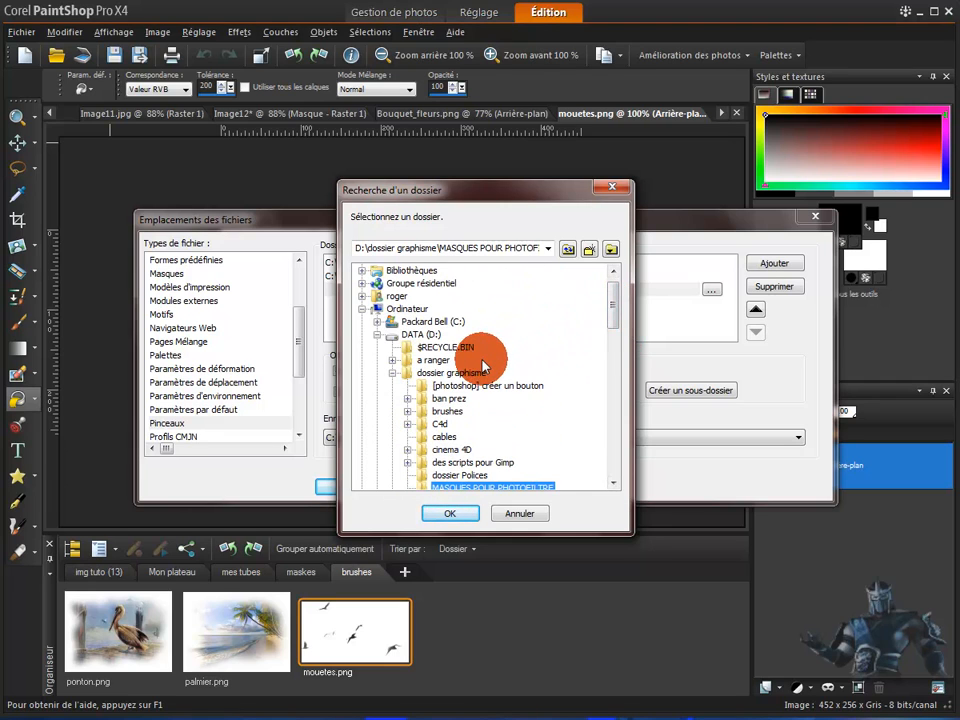
click(412, 272)
click(361, 272)
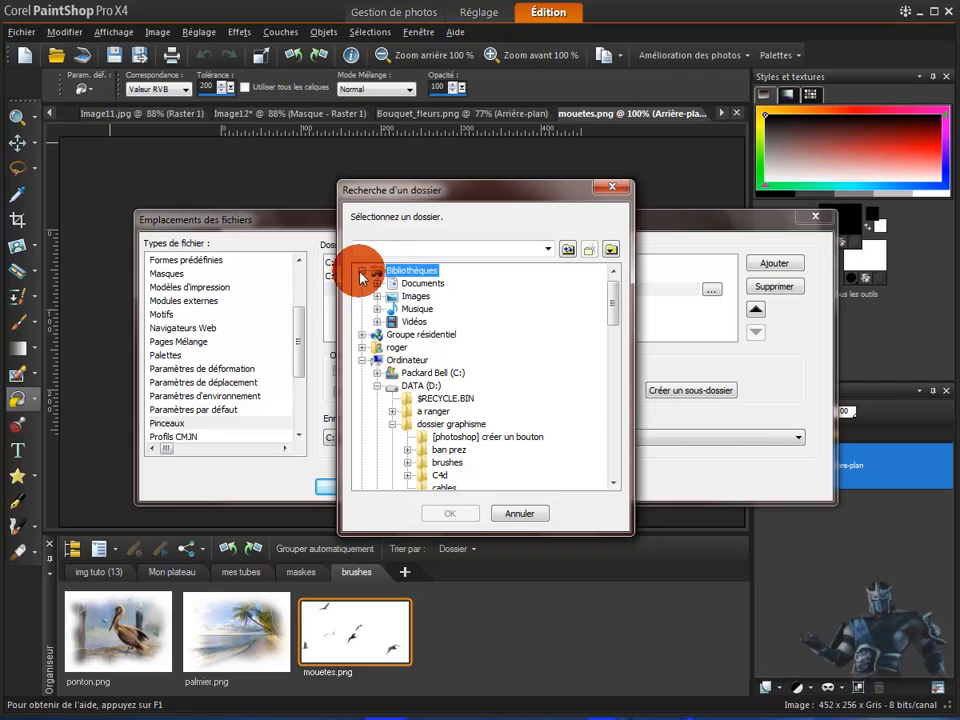
click(378, 284)
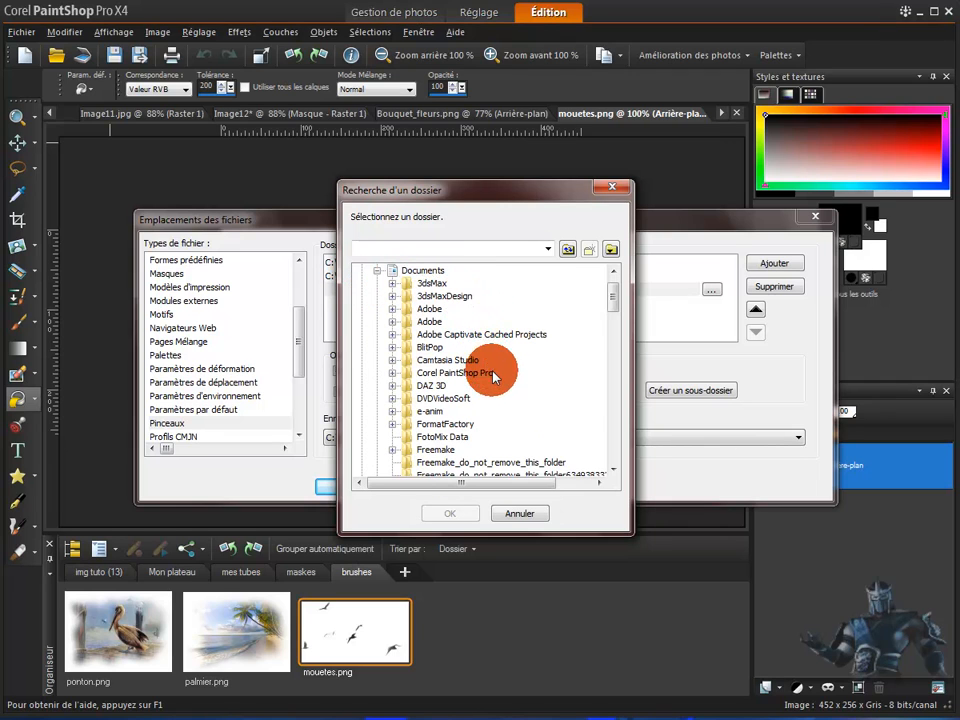
scroll(493, 376, down, 3)
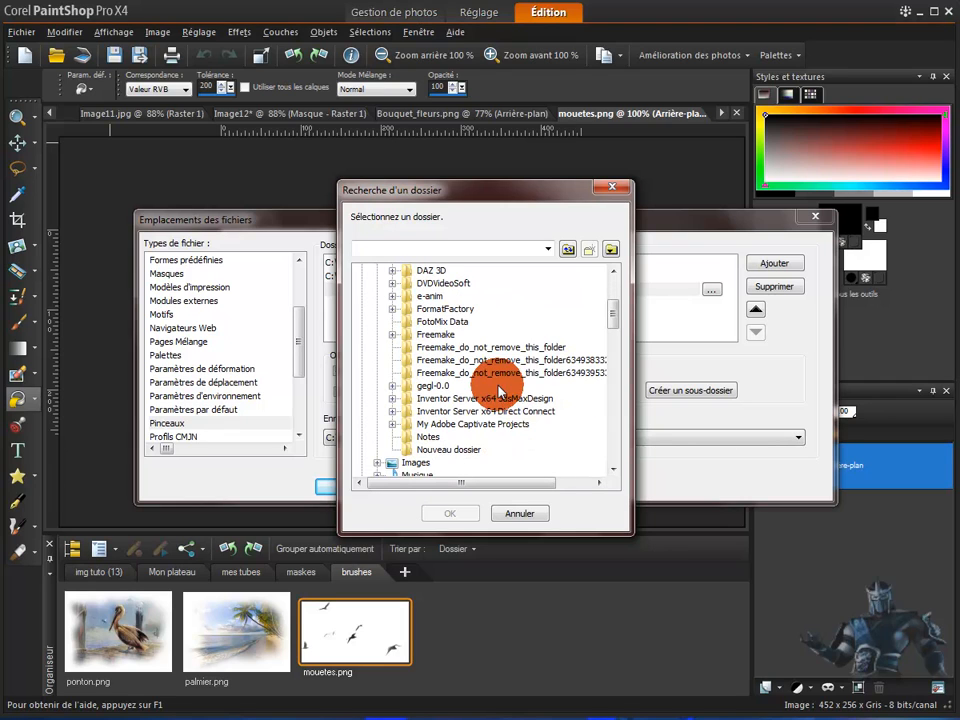
click(418, 450)
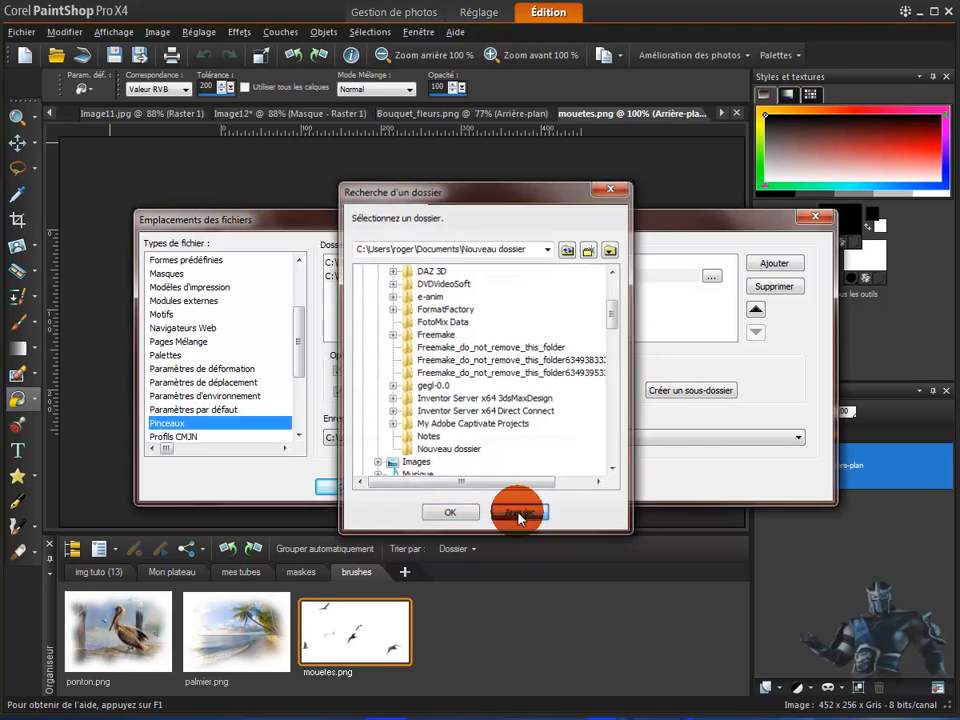
click(512, 516)
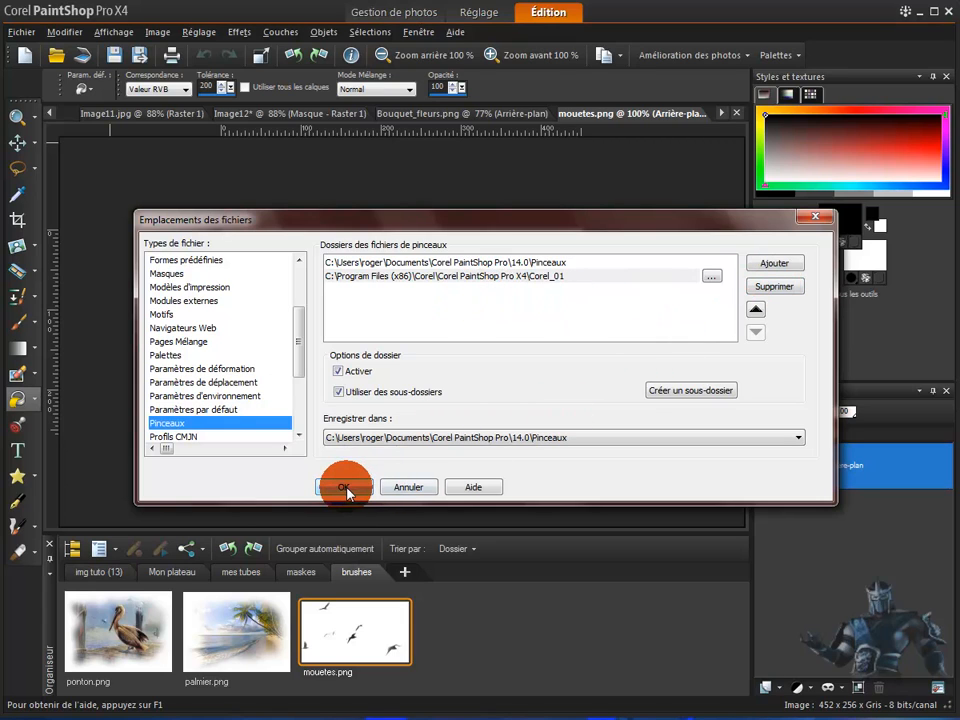
click(822, 224)
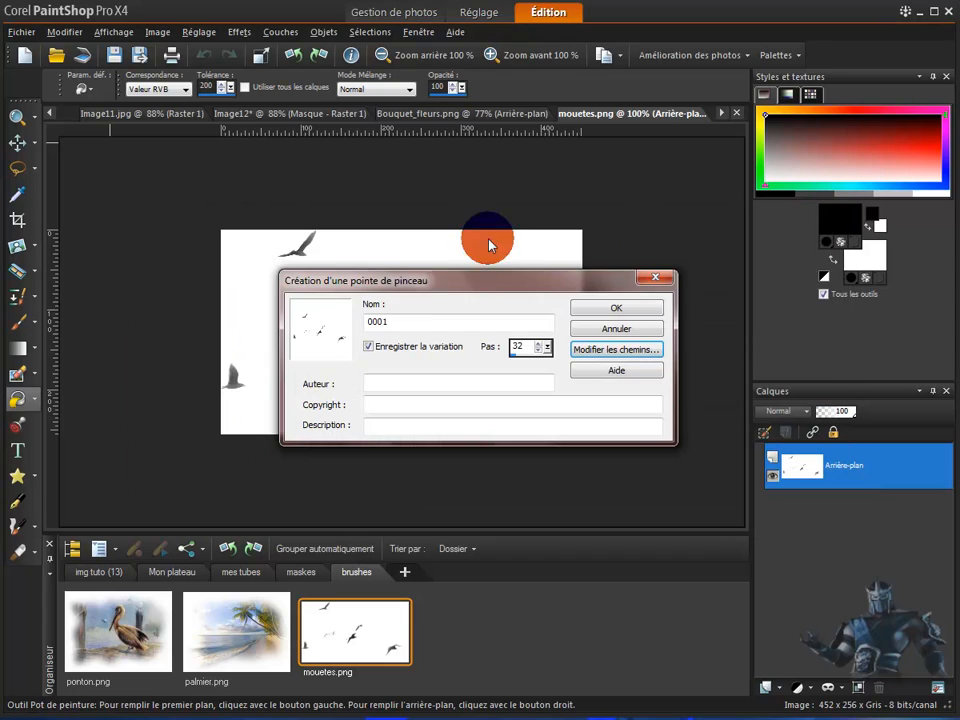
click(656, 279)
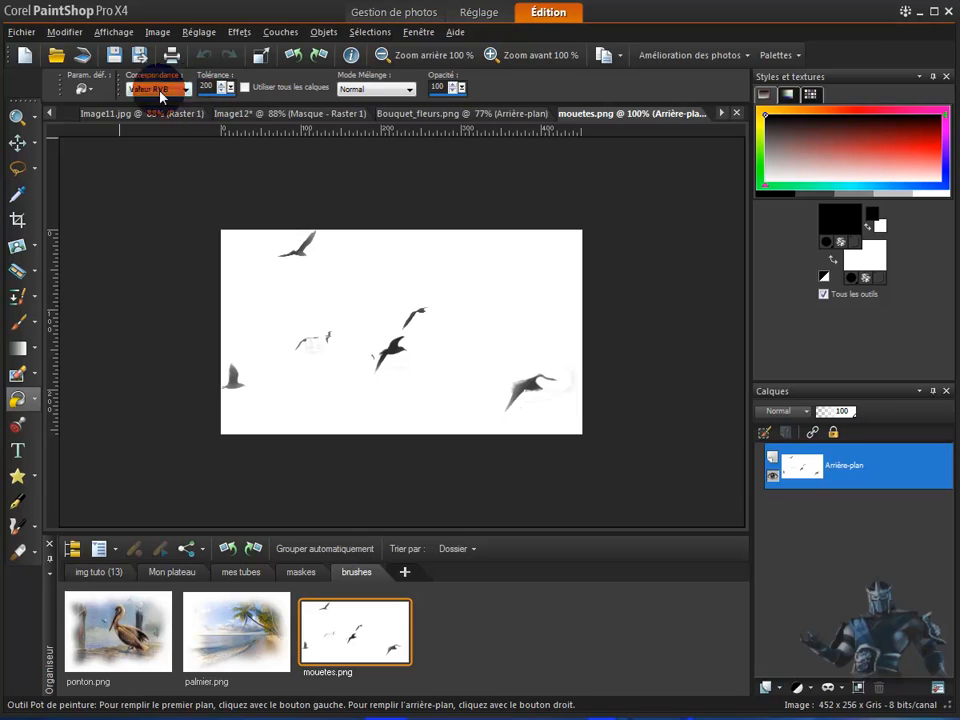
Examine the Brush tool's available brush tips and categories, leaving the brush selection unchanged.
click(18, 321)
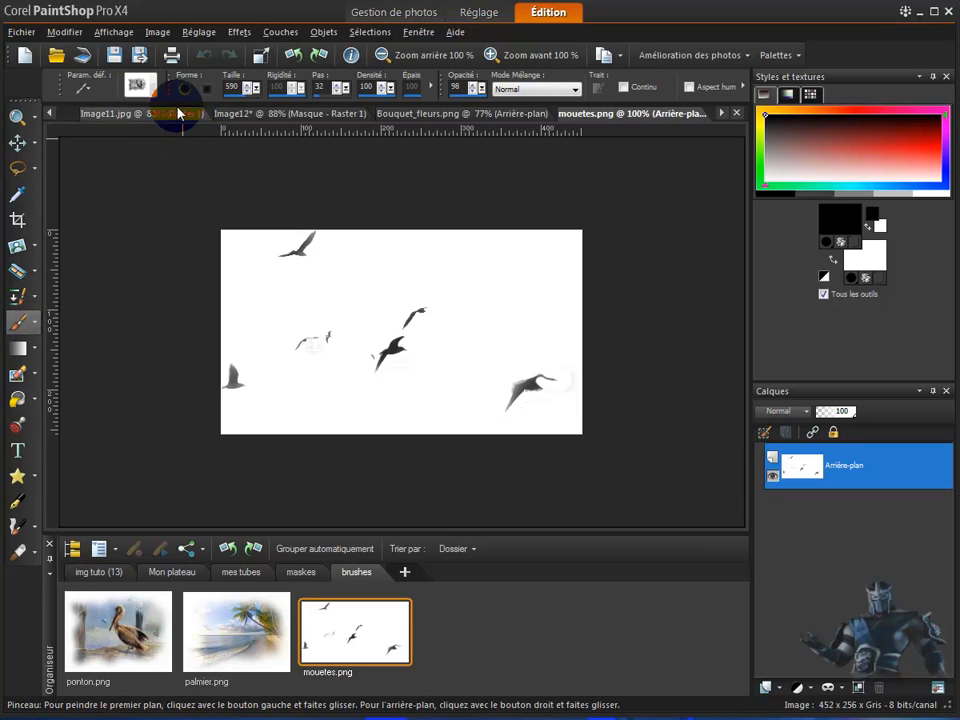
click(148, 89)
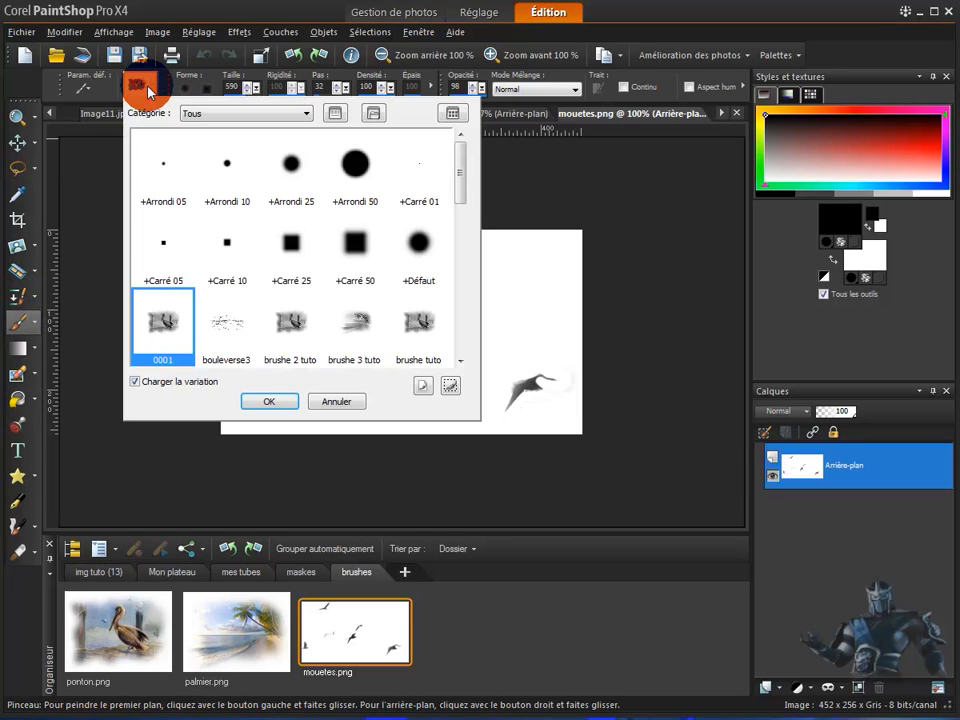
click(306, 116)
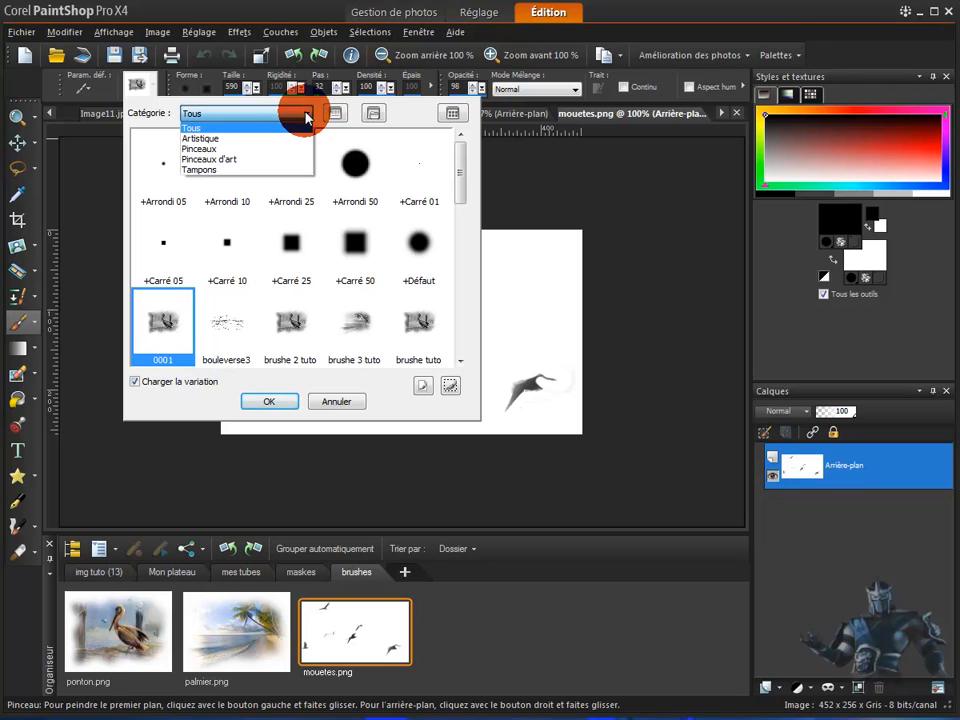
click(306, 116)
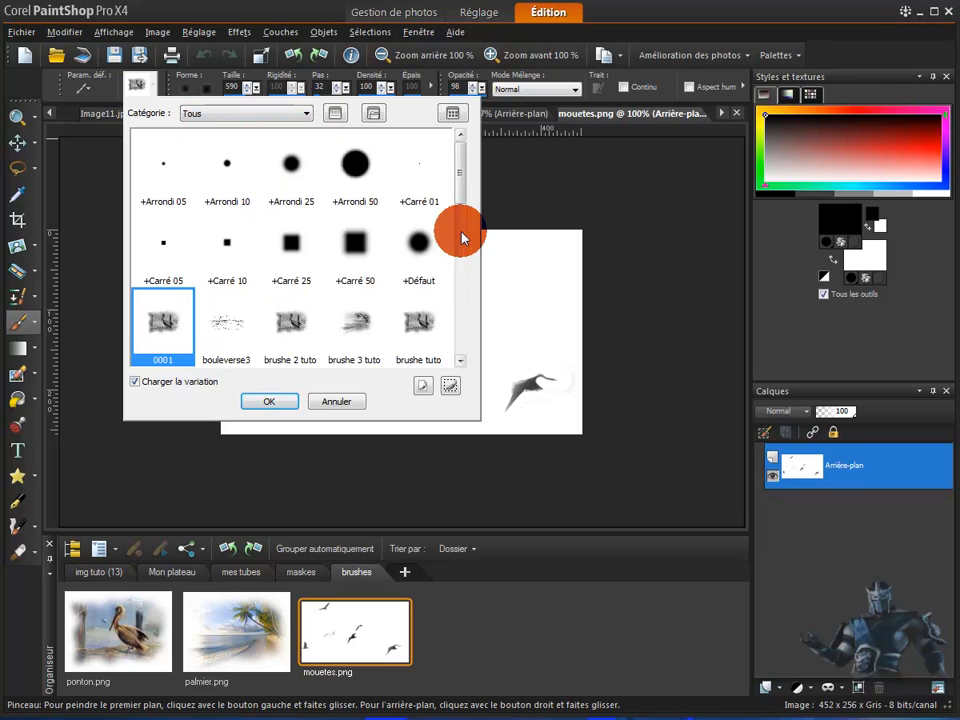
mouse_move(461, 188)
mouse_down()
mouse_move(465, 336)
mouse_move(469, 158)
mouse_up()
click(580, 188)
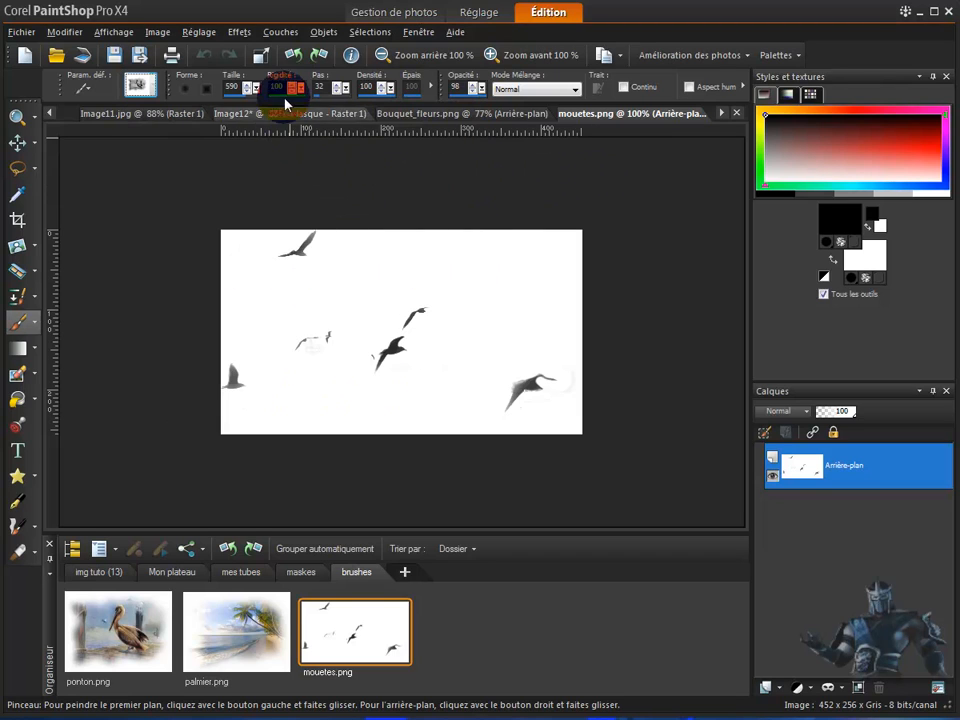
Start loading a mask from disk for the seagull image and look through the available masks and categories.
click(281, 32)
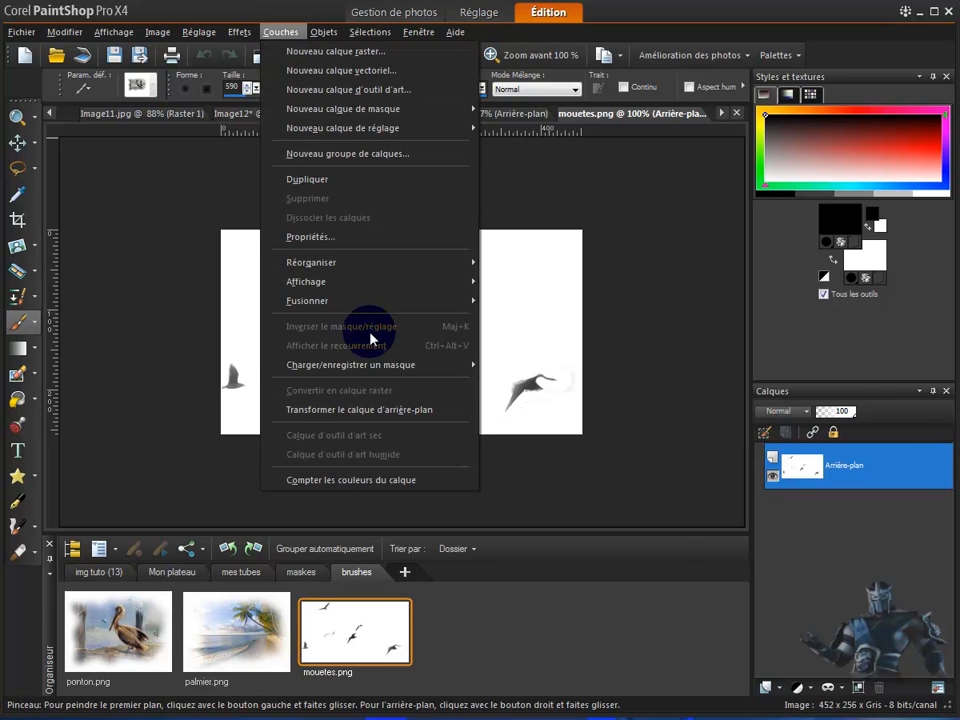
click(458, 366)
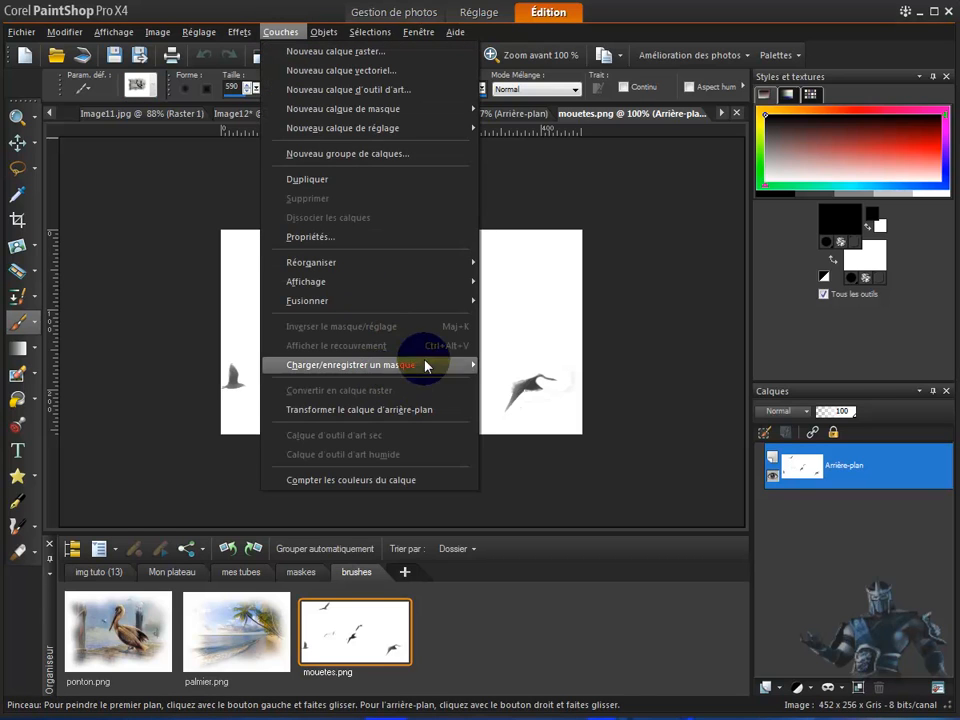
click(543, 365)
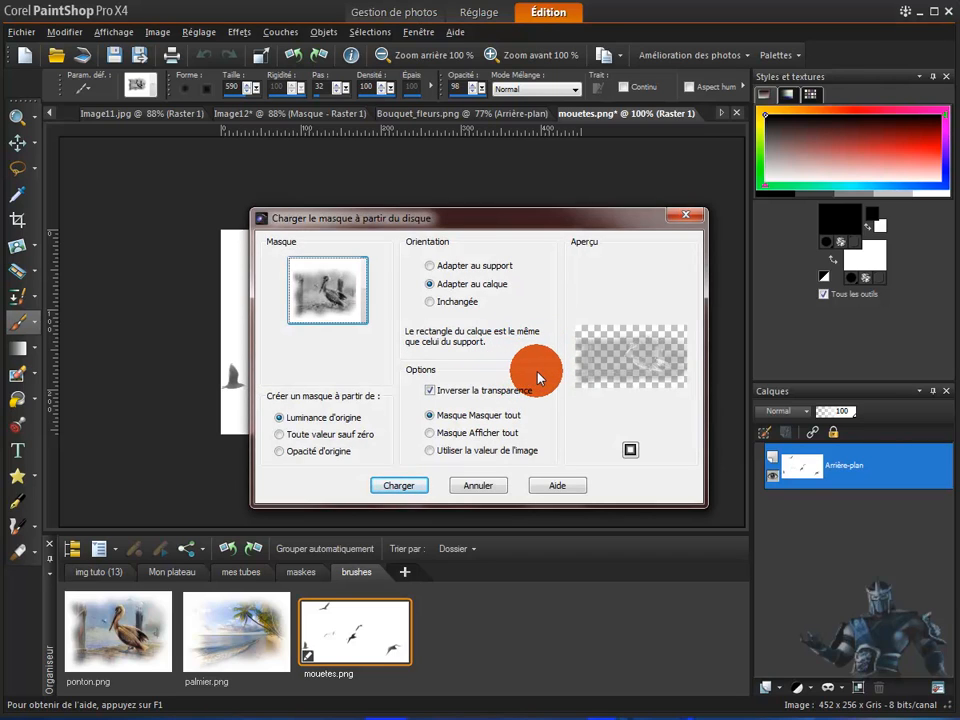
click(326, 292)
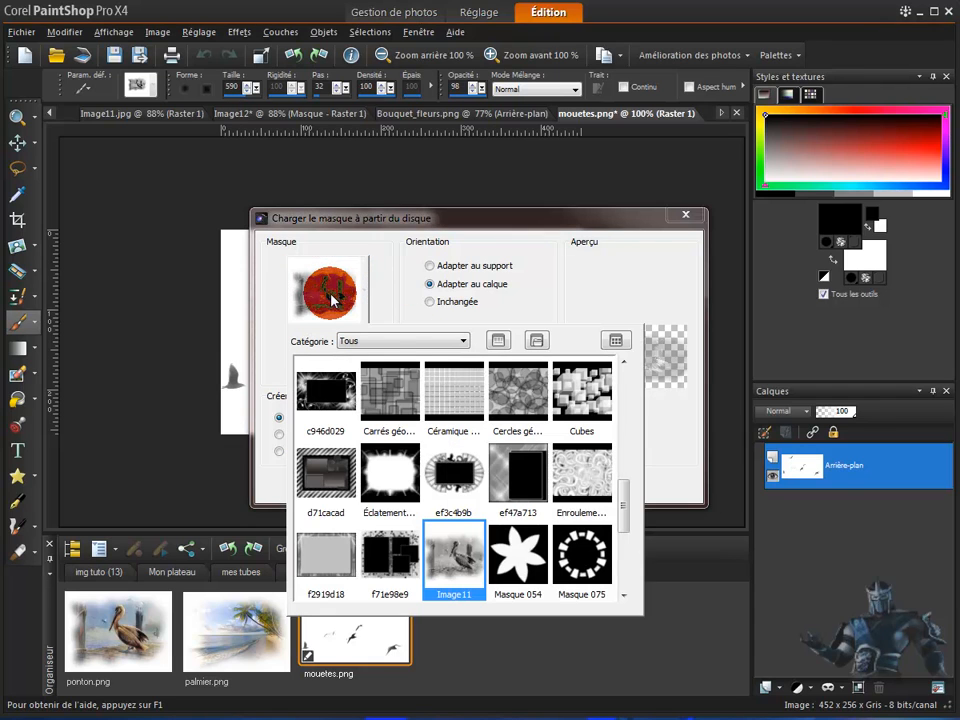
click(463, 341)
click(465, 342)
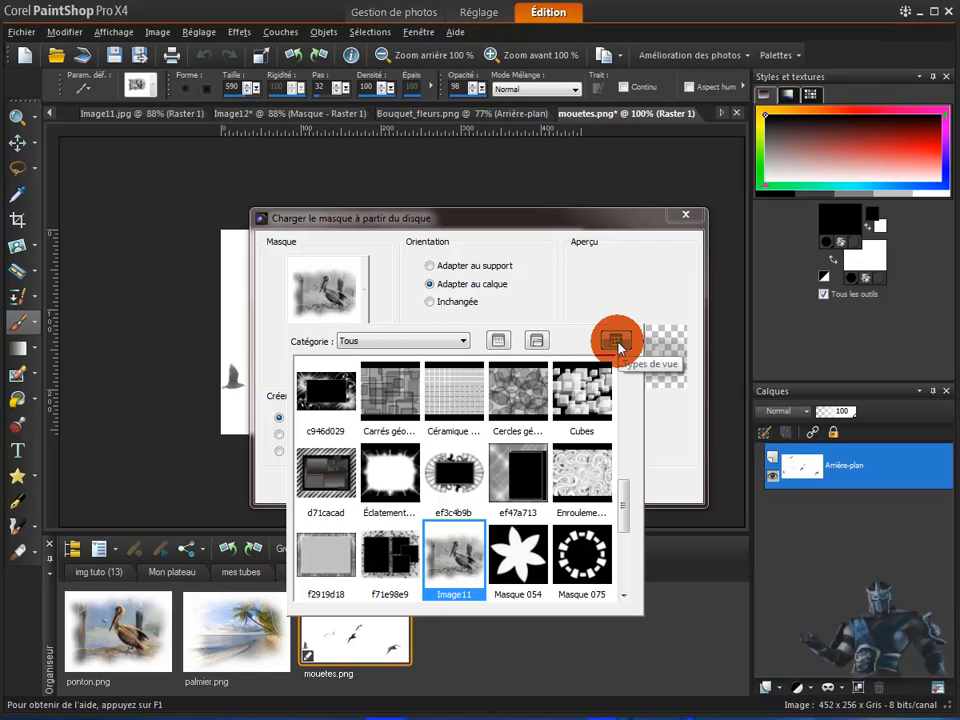
Try replacing the MASQUES POUR PHOTOFILTRE mask folder with Nouveau dossier from Documents, cancelling the file location changes.
click(539, 341)
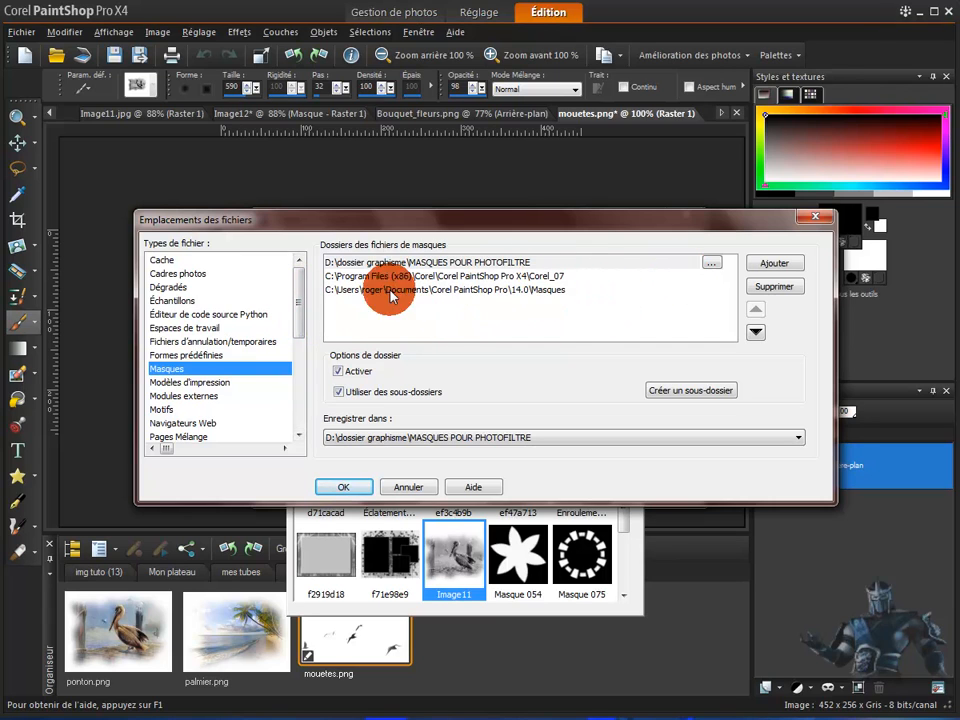
click(711, 264)
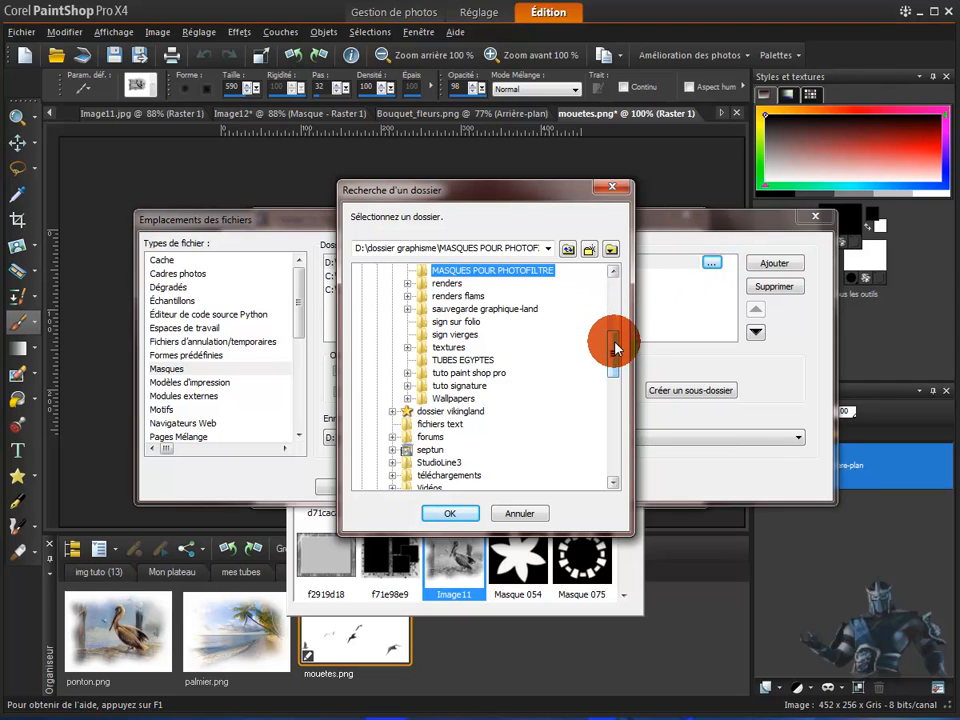
drag(614, 345, 621, 289)
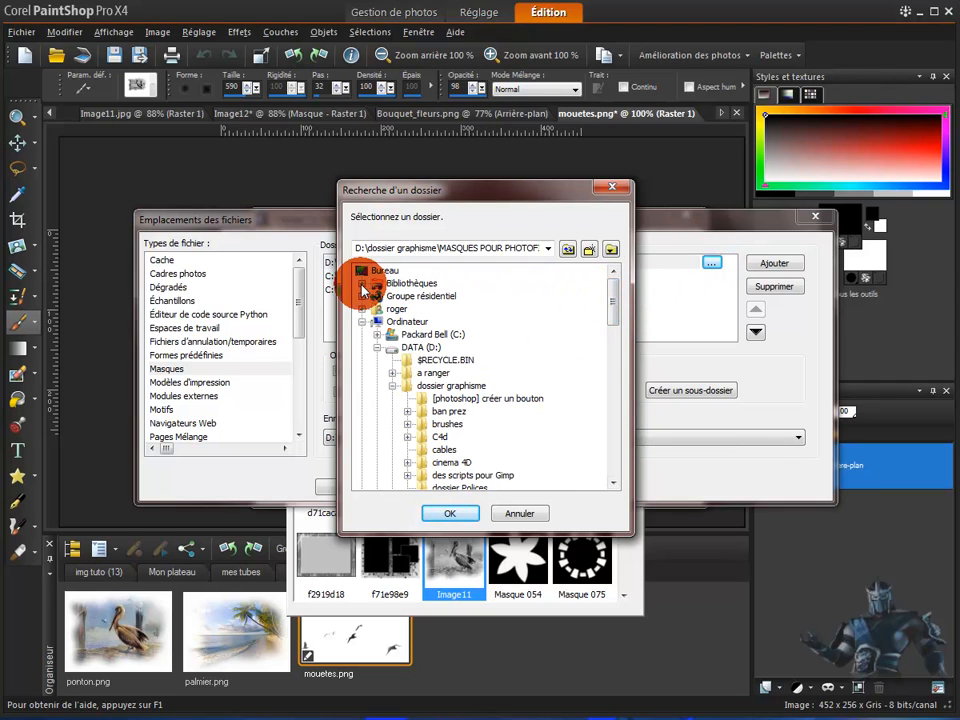
click(364, 289)
click(377, 297)
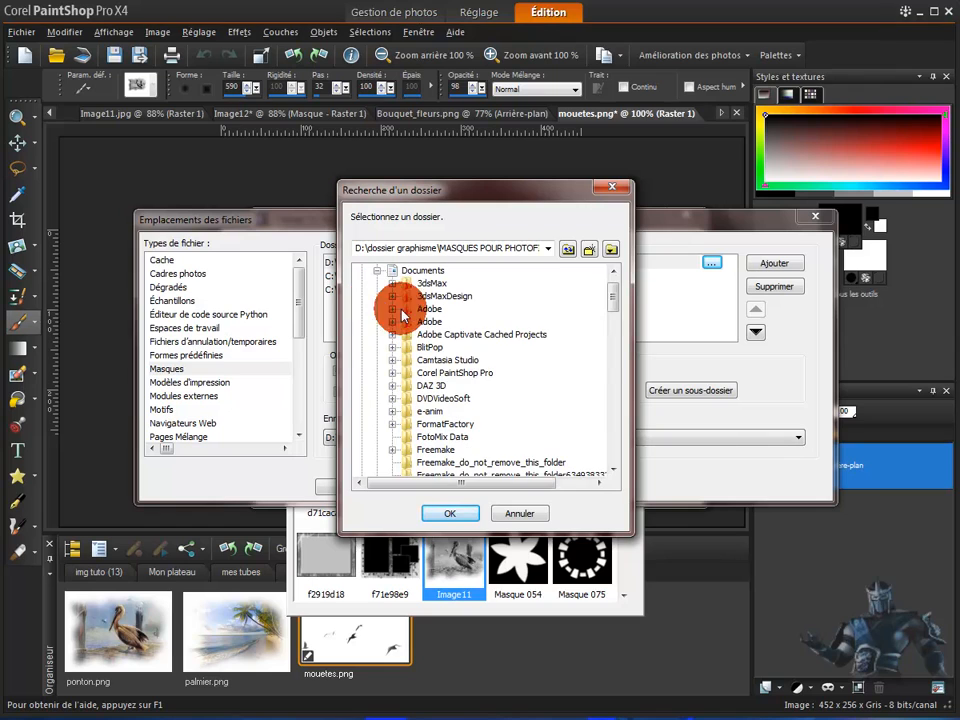
drag(613, 305, 615, 335)
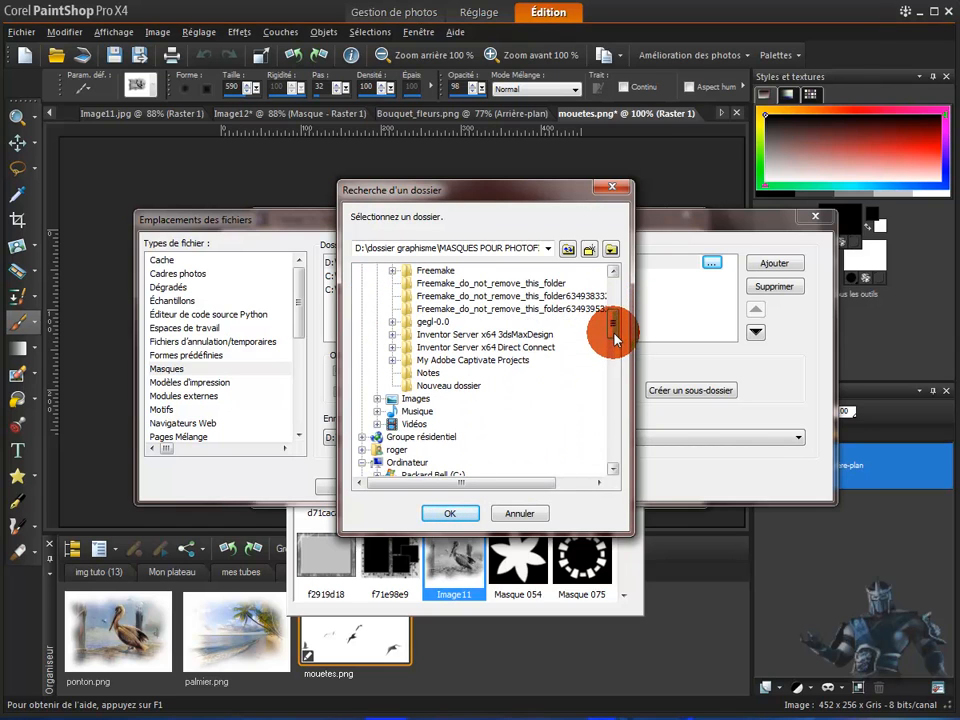
click(414, 386)
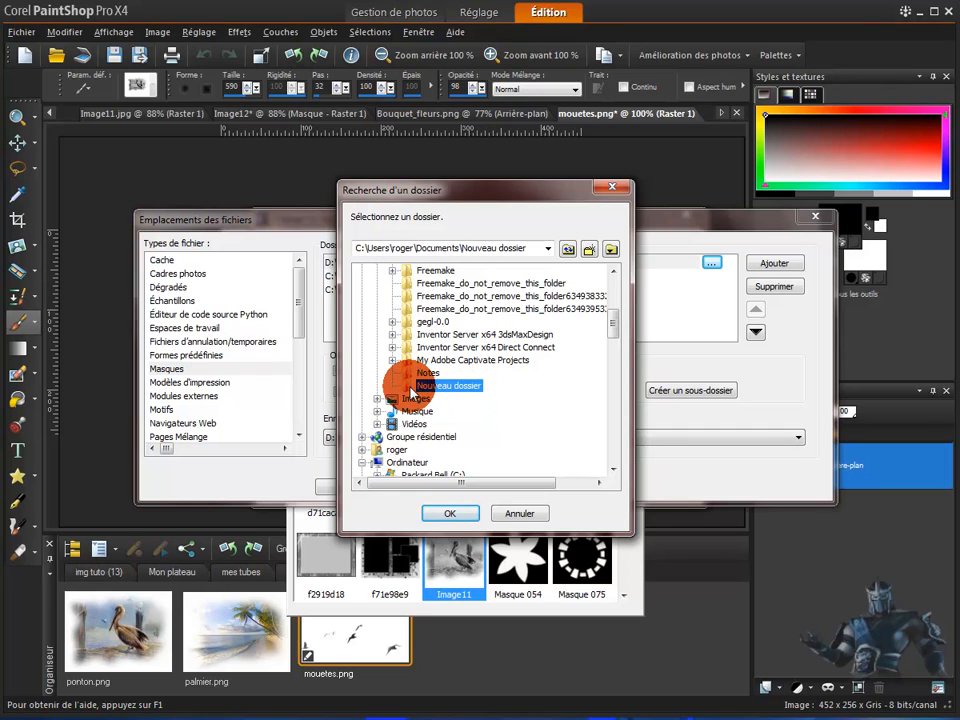
click(449, 513)
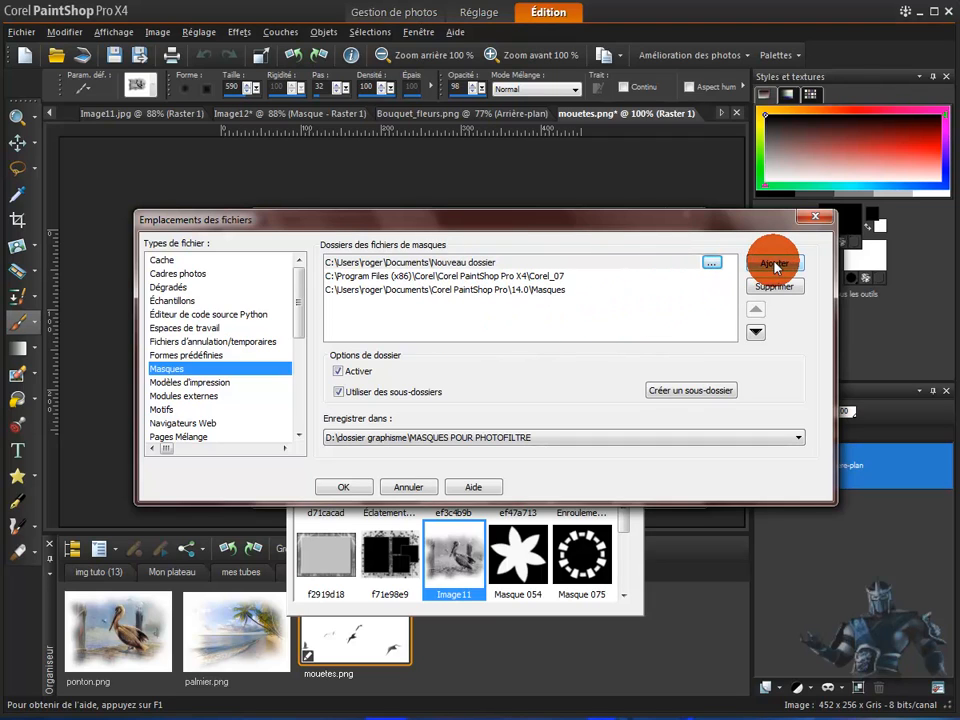
double_click(466, 263)
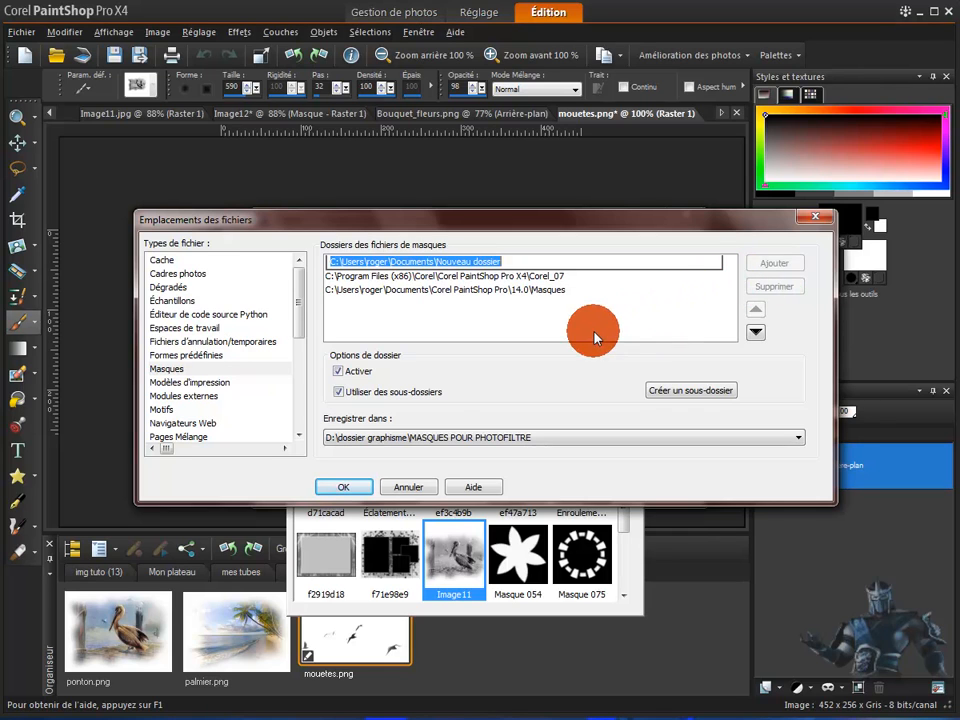
click(412, 486)
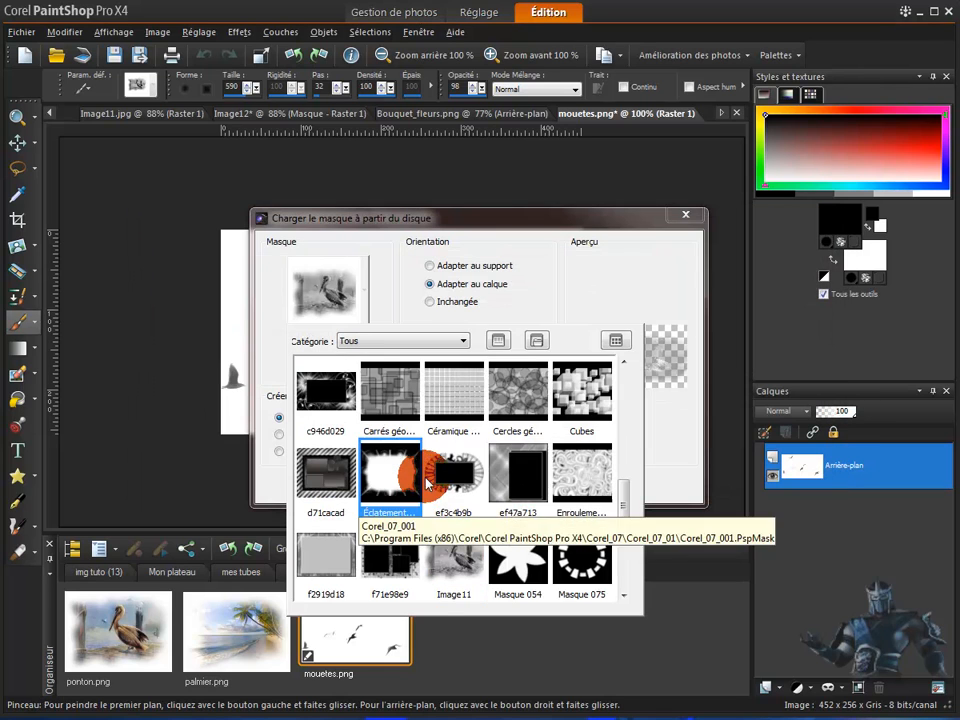
Look through the mask categories and the available masks, and close the mask loading dialog without loading one.
click(458, 341)
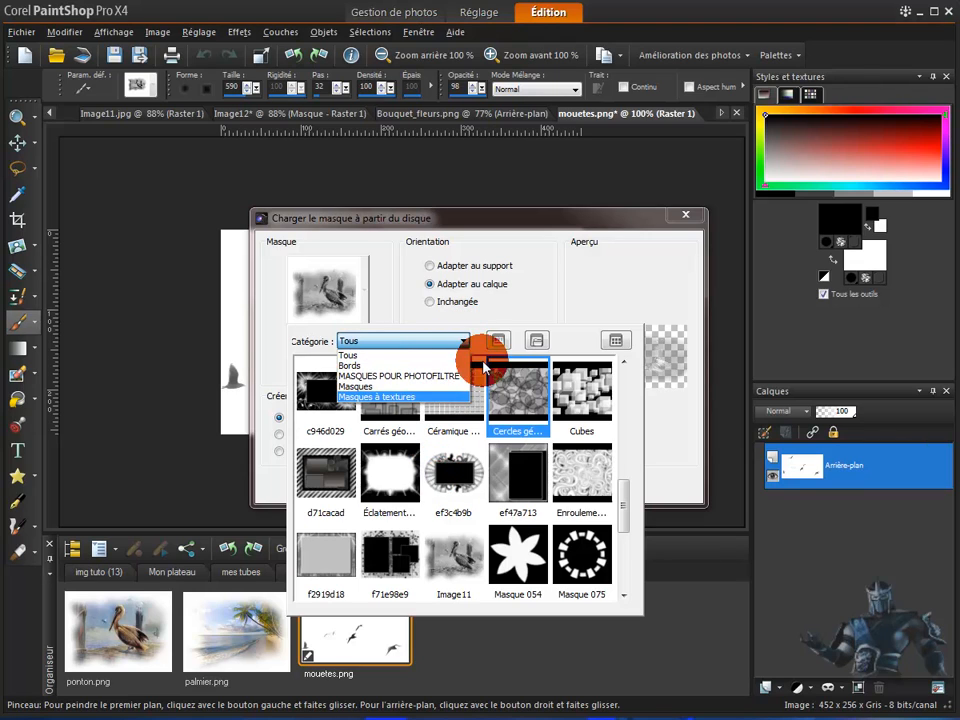
click(463, 341)
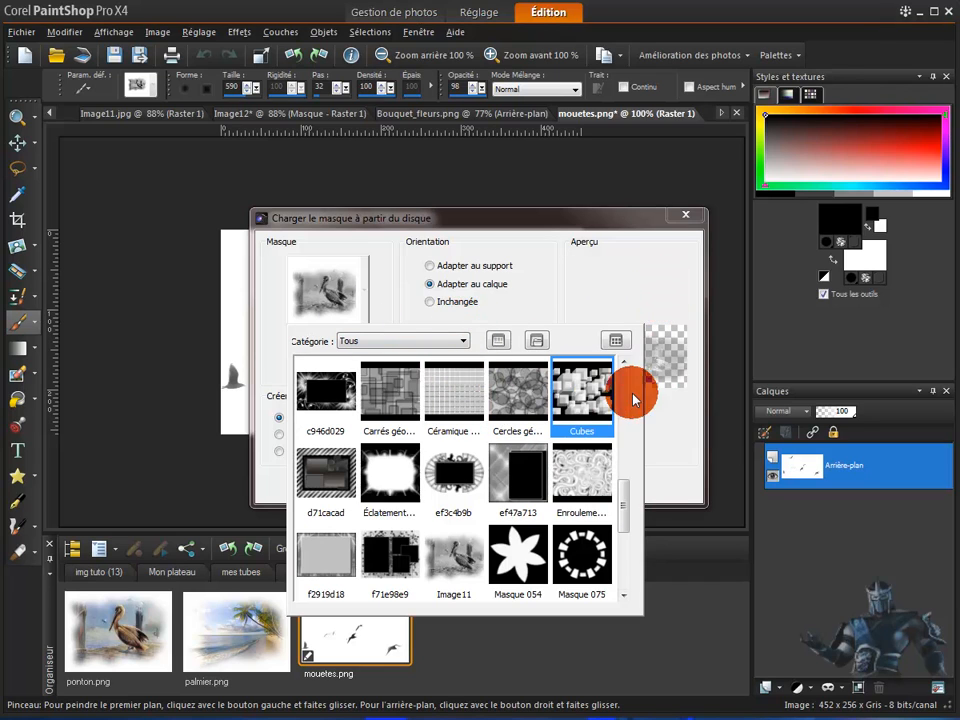
drag(628, 510, 621, 368)
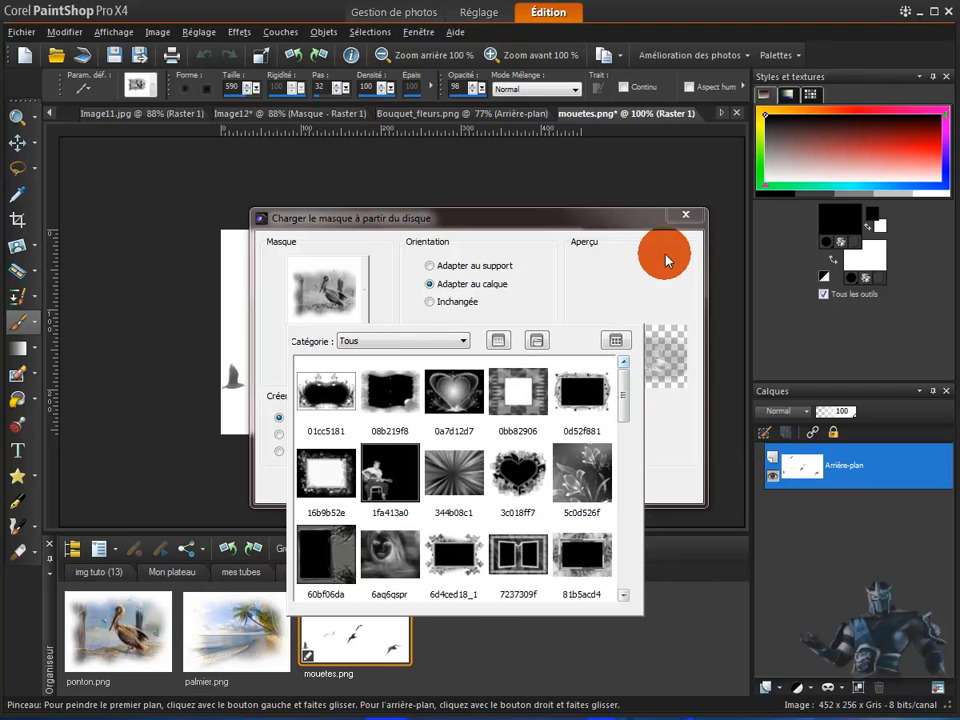
click(686, 218)
click(686, 218)
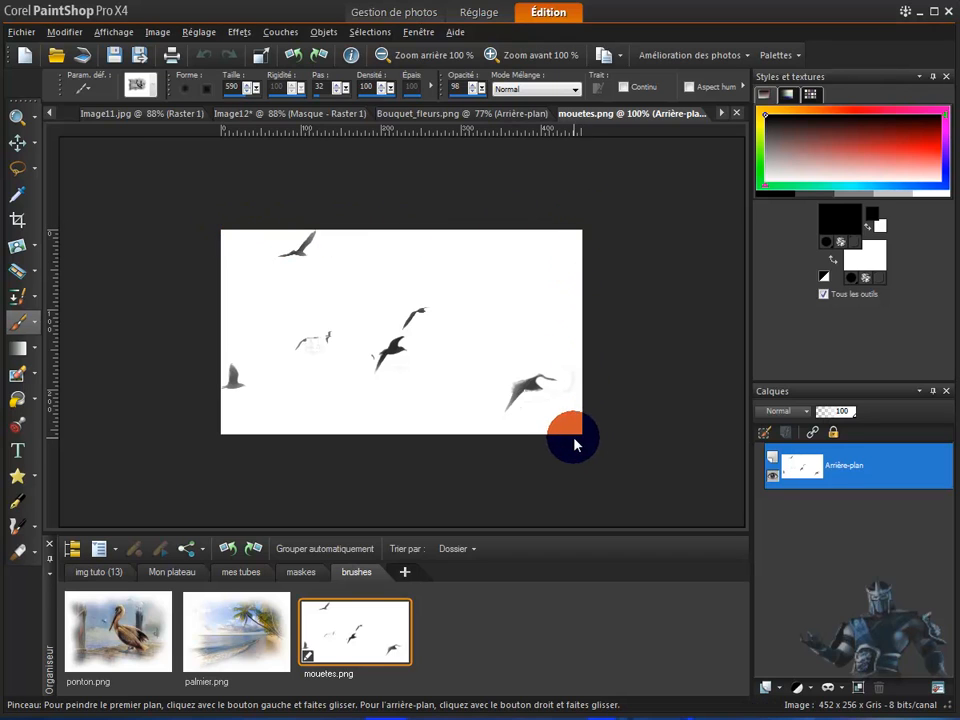
Paint black across the seagull image using the pelican brush tip at size 590 and opacity 98.
mouse_move(617, 300)
mouse_down()
mouse_move(553, 204)
mouse_move(289, 214)
mouse_move(268, 325)
mouse_move(396, 392)
mouse_move(549, 392)
mouse_move(640, 340)
mouse_up()
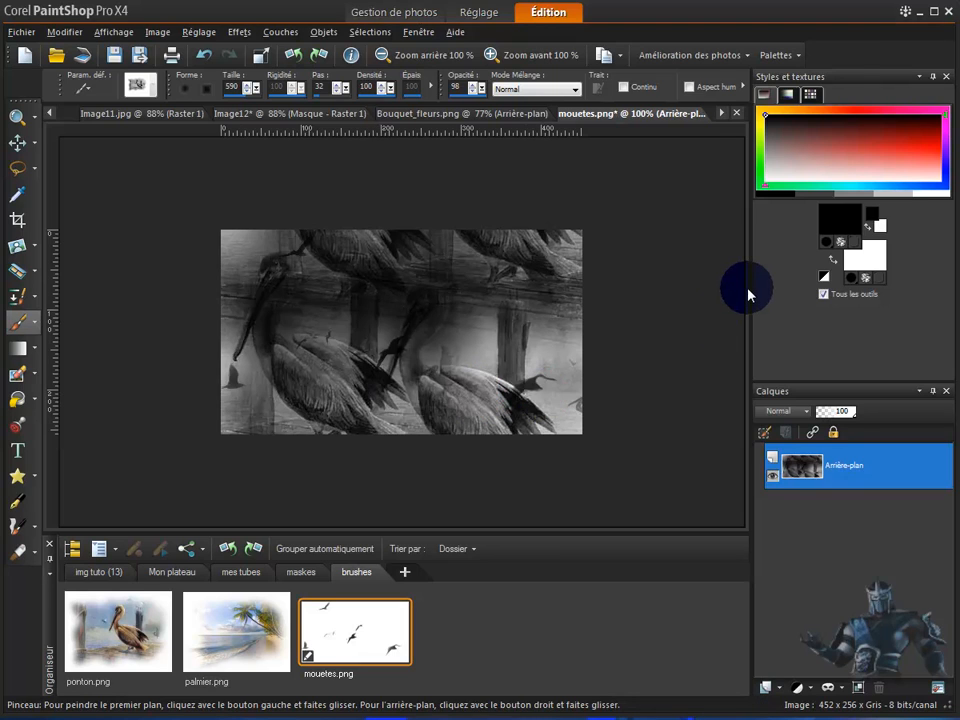